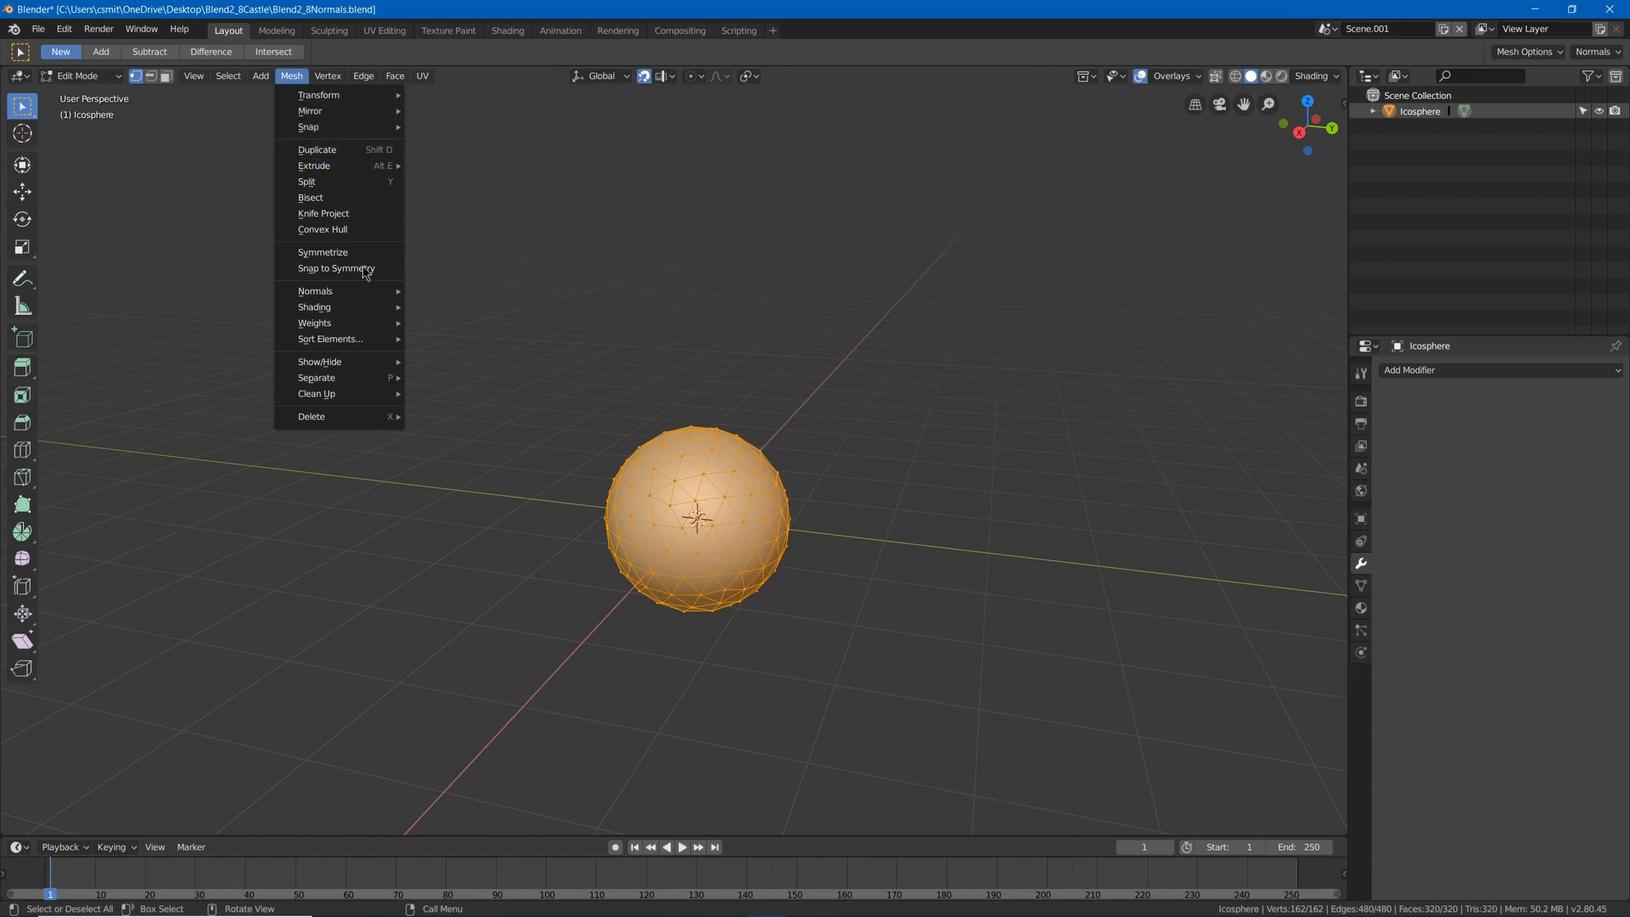
Examine the Quick Favorites options for the Normals submenu and its Point normals to target command.
mouse_move(359, 290)
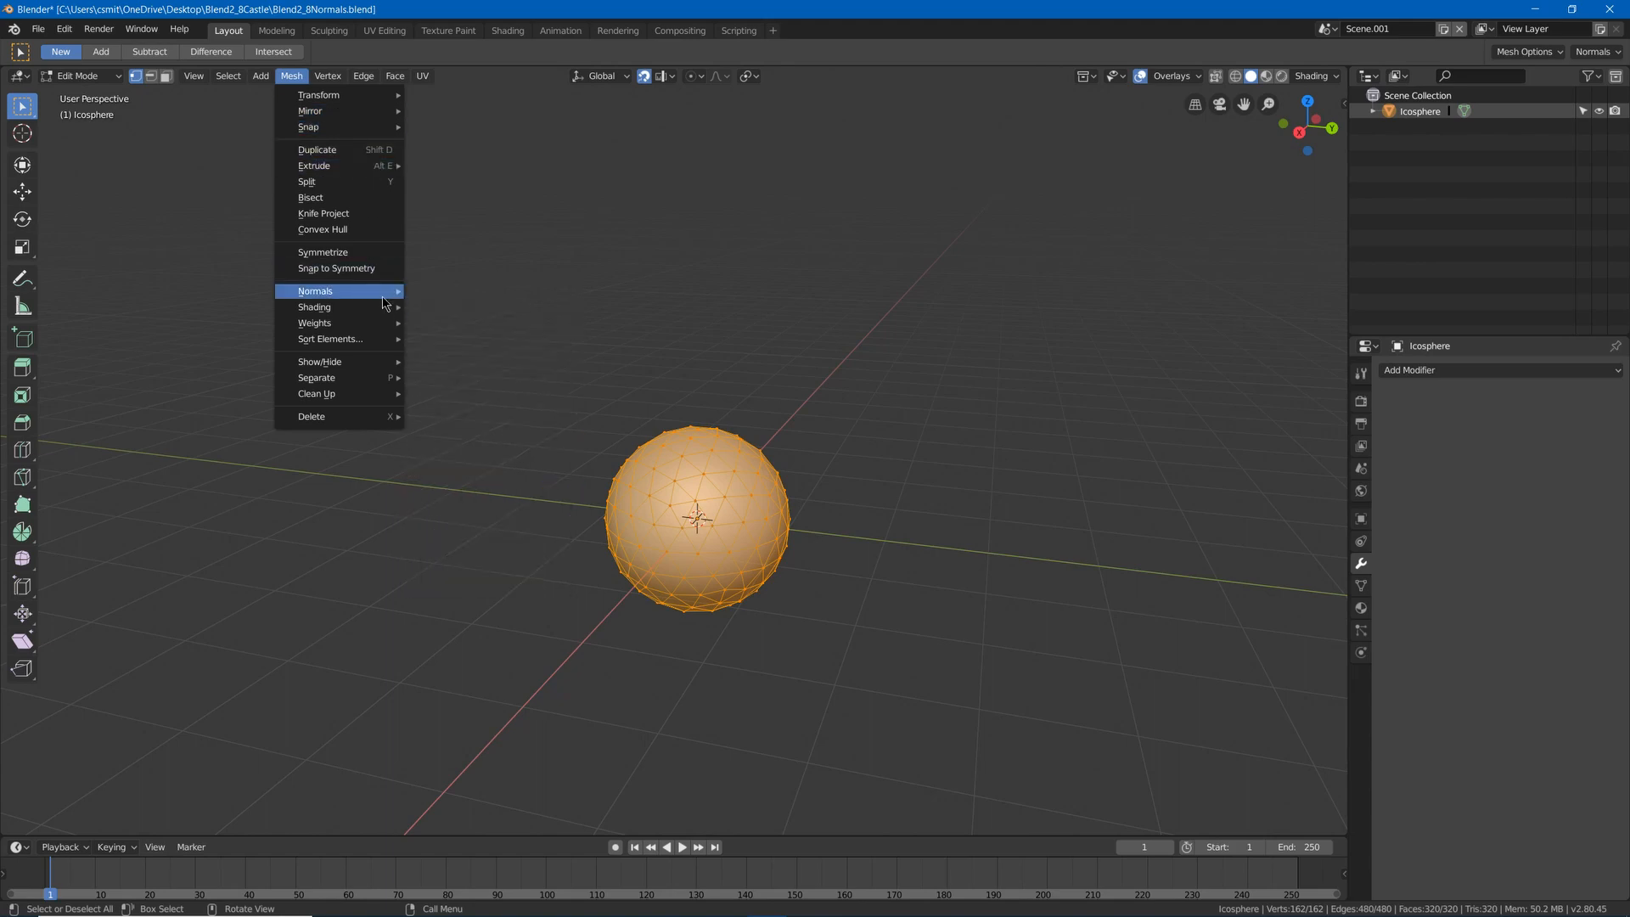
right_click(379, 293)
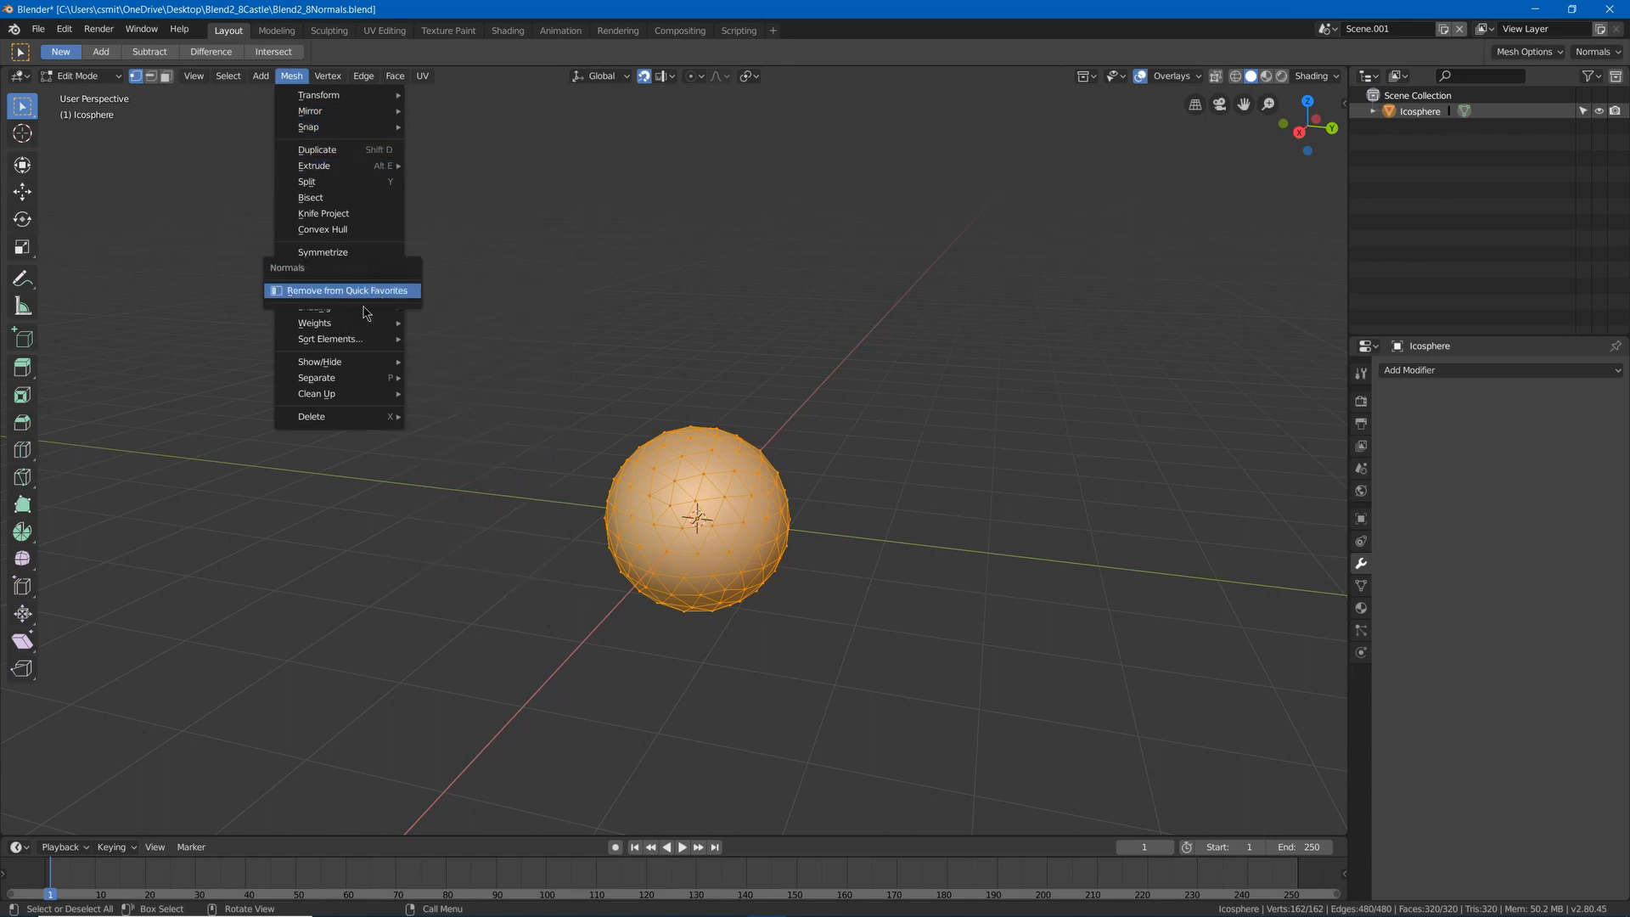
mouse_move(354, 289)
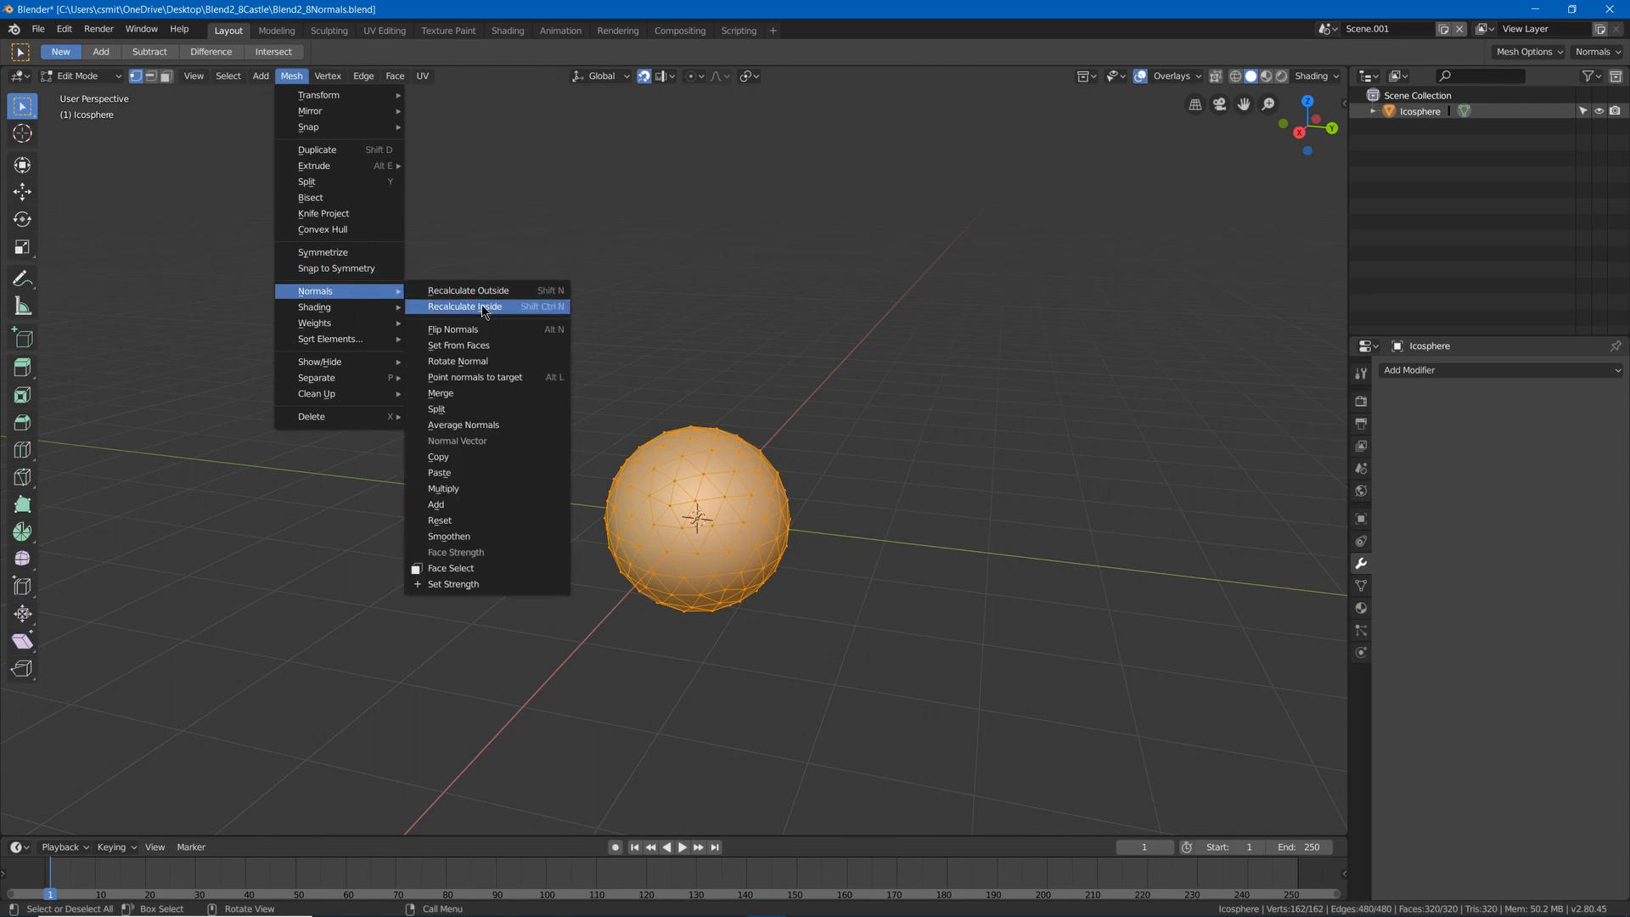
right_click(474, 384)
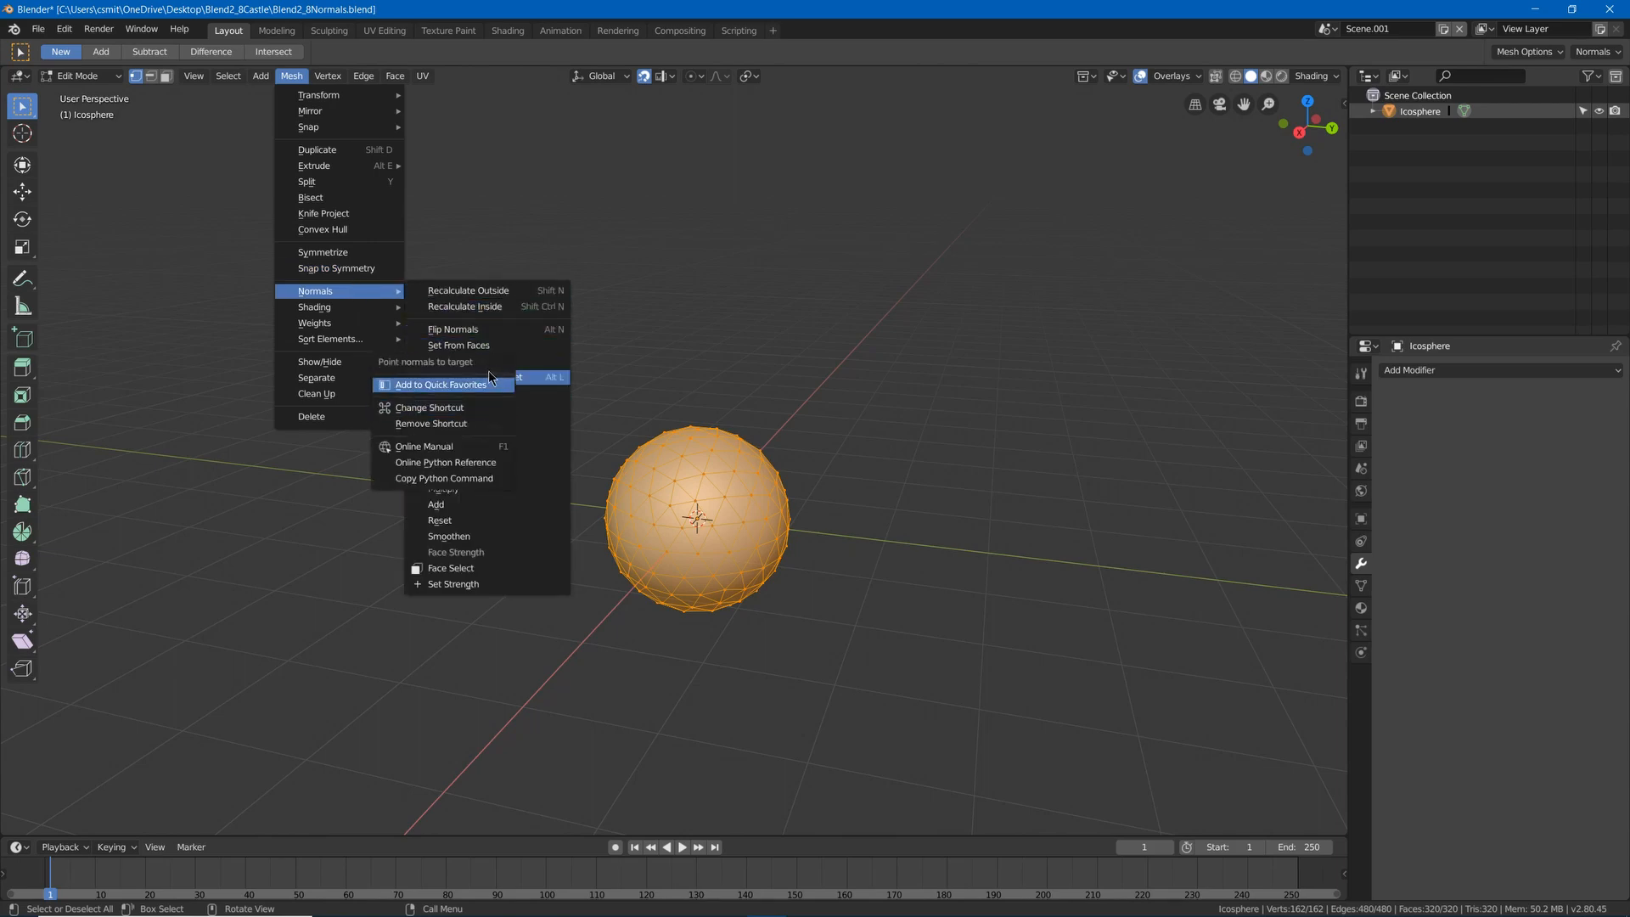
click(491, 386)
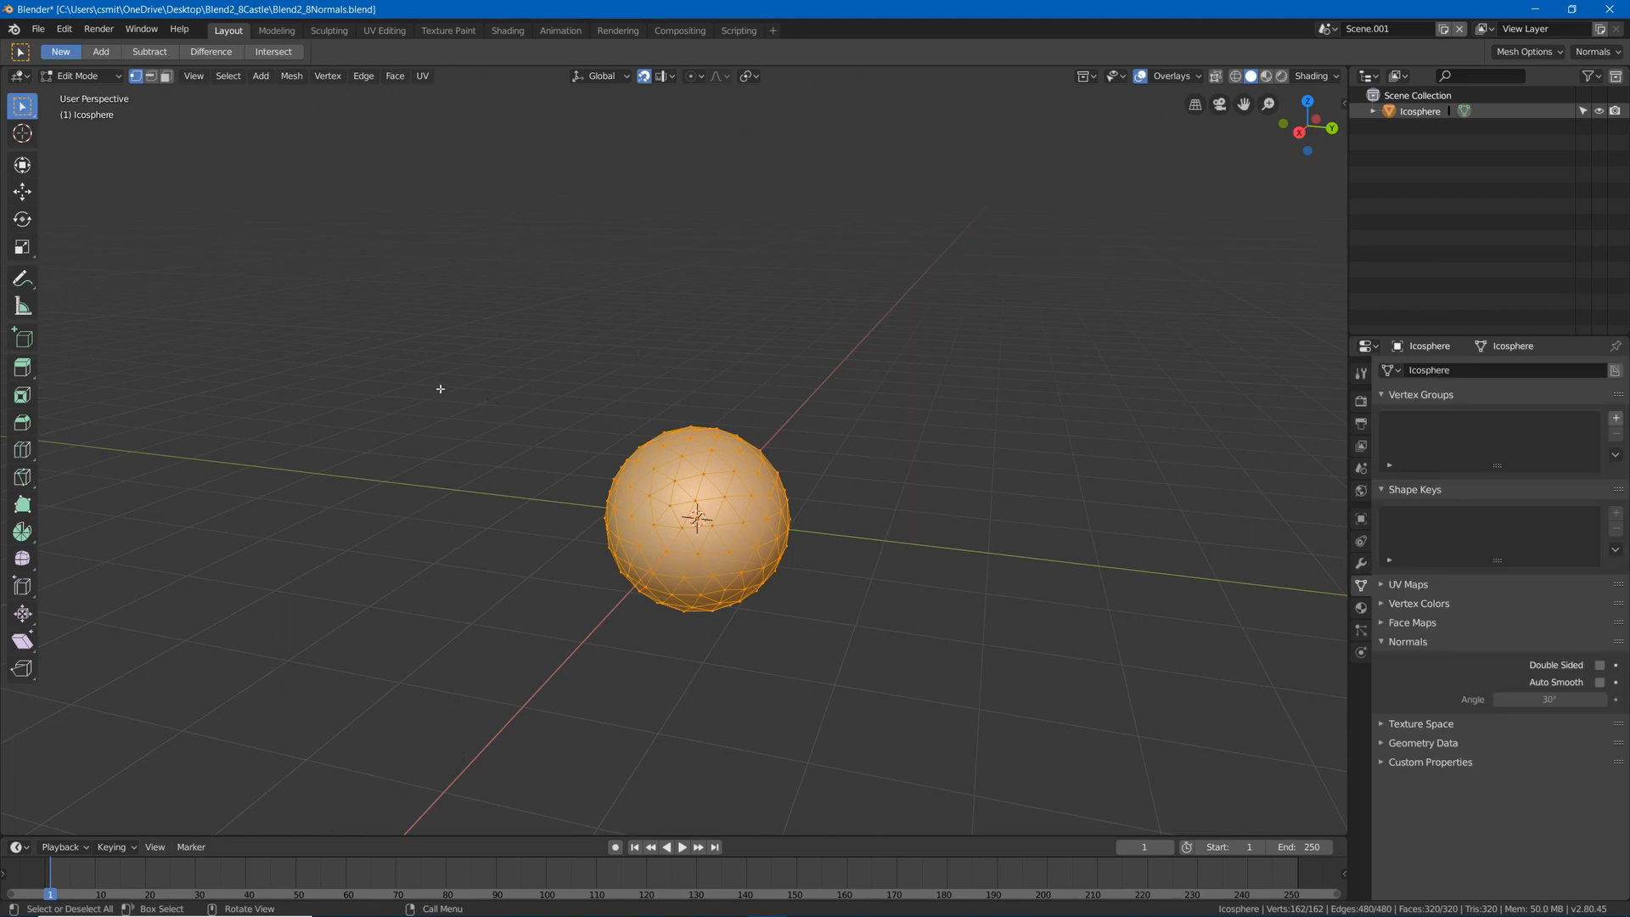
Recalculate the normals of the whole icosphere to the outside from the Quick Favorites.
key(q)
mouse_move(449, 388)
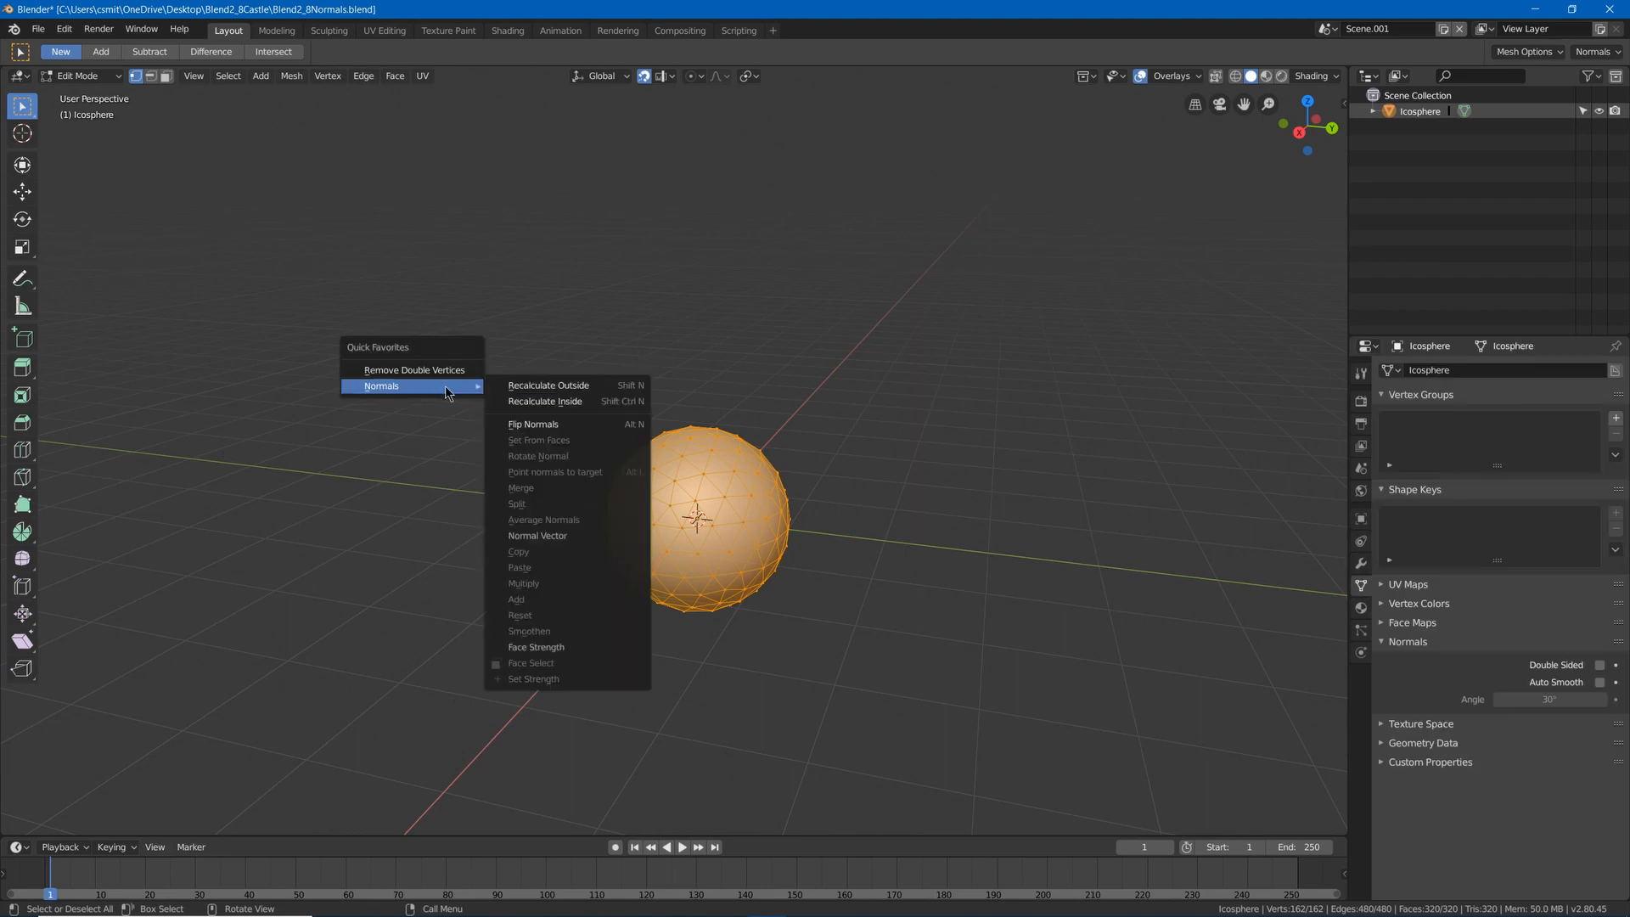
click(566, 387)
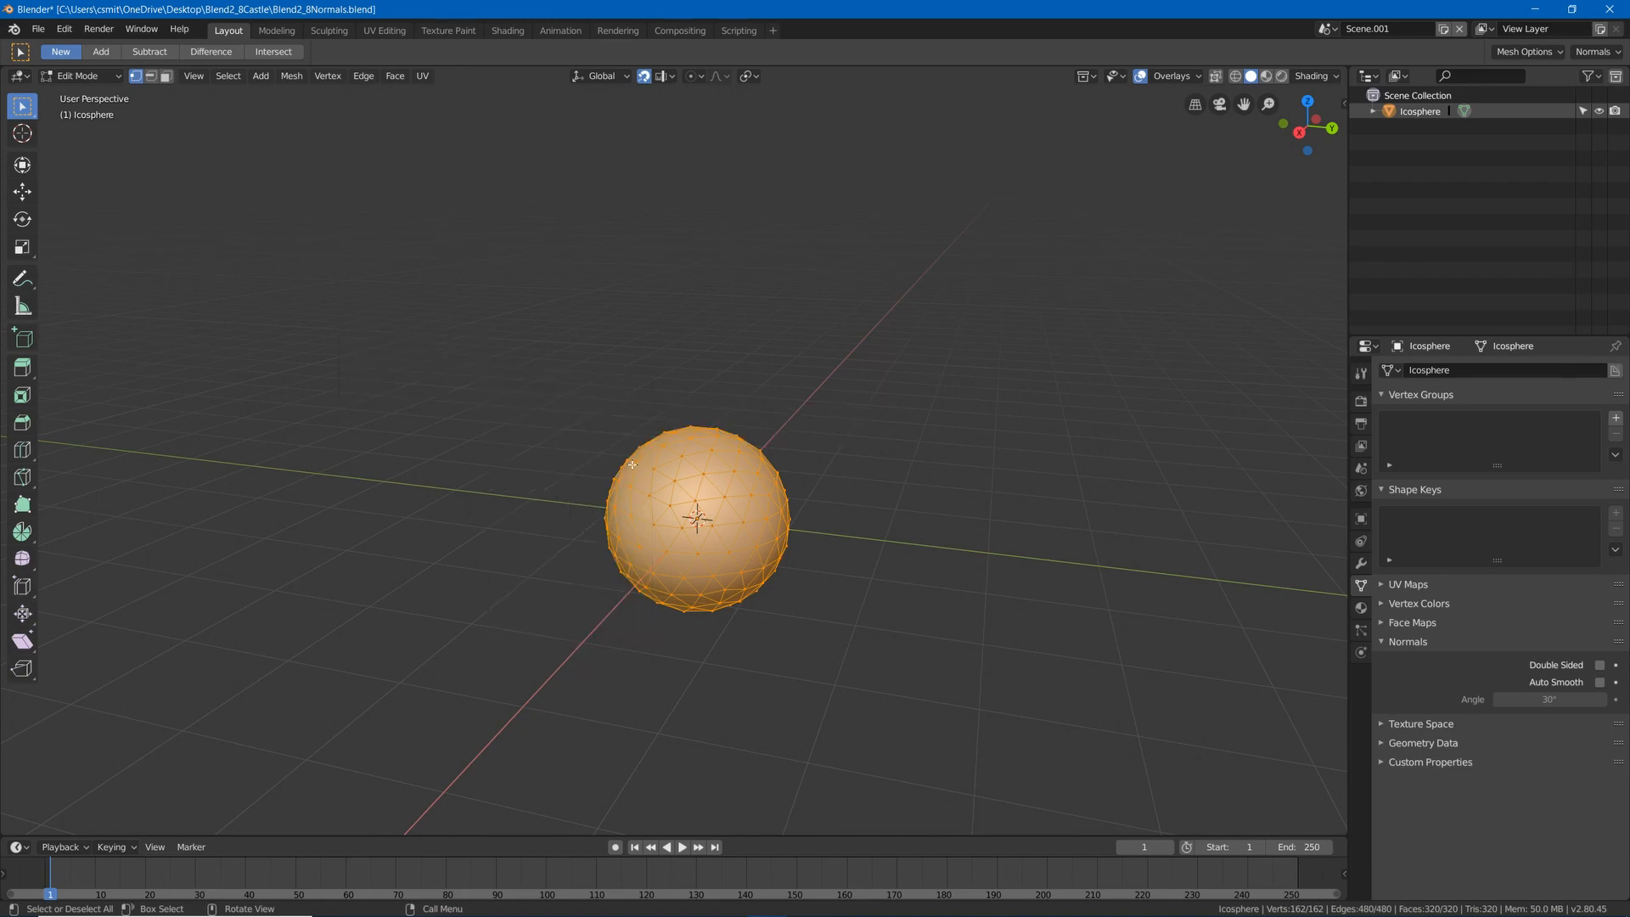
Recalculate the normals of the whole icosphere to the inside.
key(q)
mouse_move(548, 382)
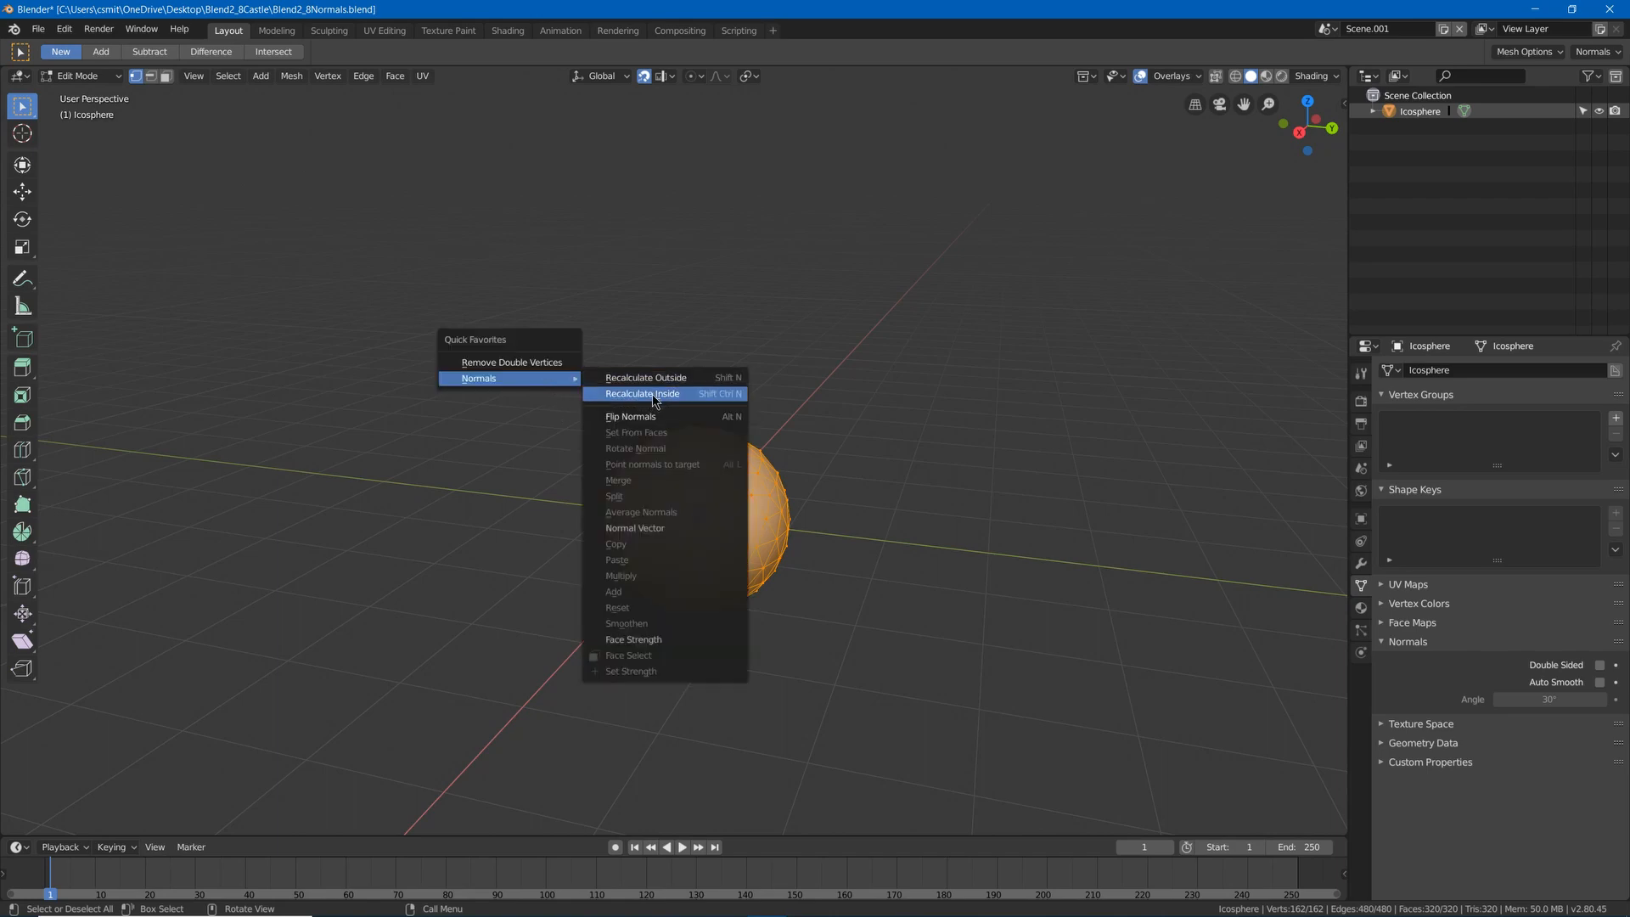
click(654, 396)
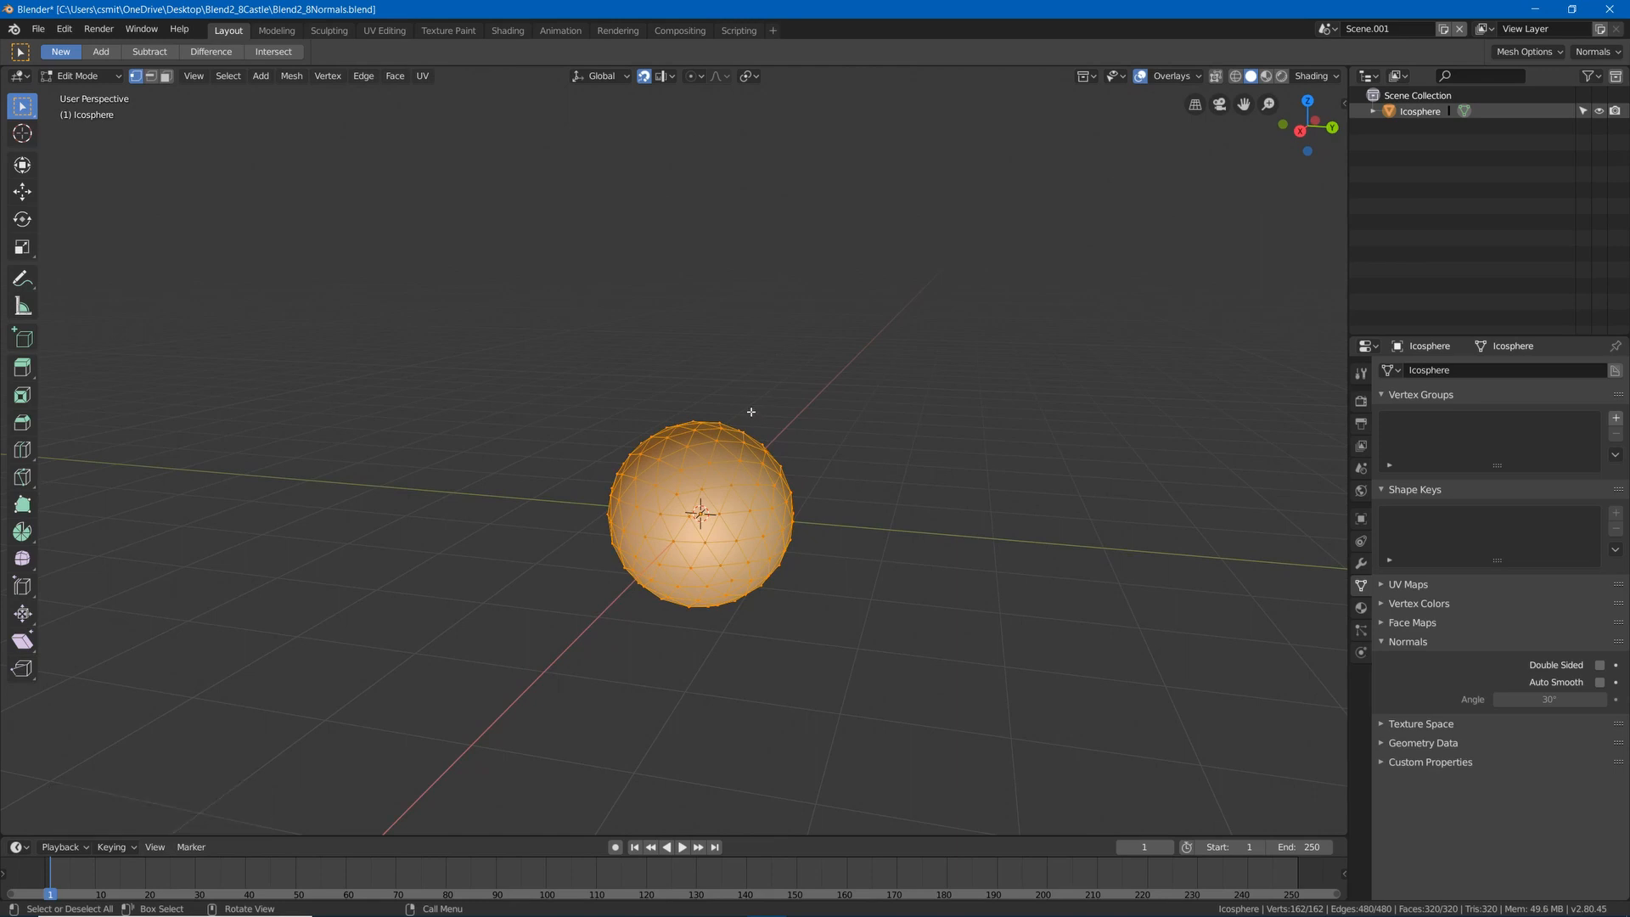
Deselect the icosphere's mesh, inspect its surface, and restore the previous state with the full selection.
key(alt+a)
mouse_move(748, 426)
middle_down()
mouse_move(714, 462)
mouse_move(757, 428)
middle_up()
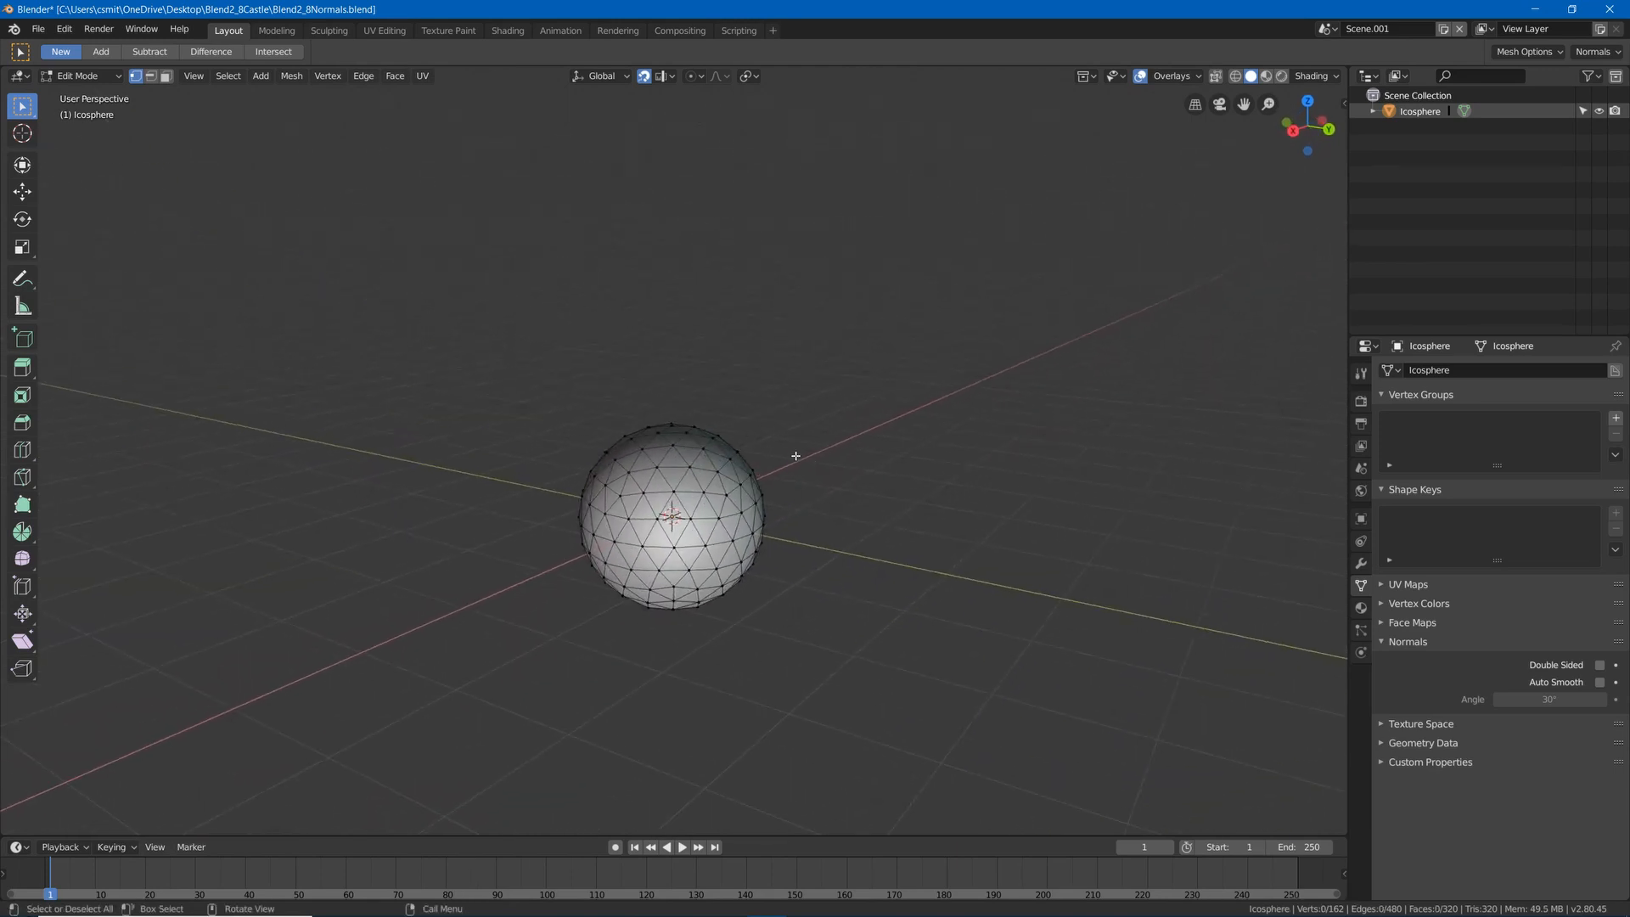
key(ctrl+i)
key(ctrl+z)
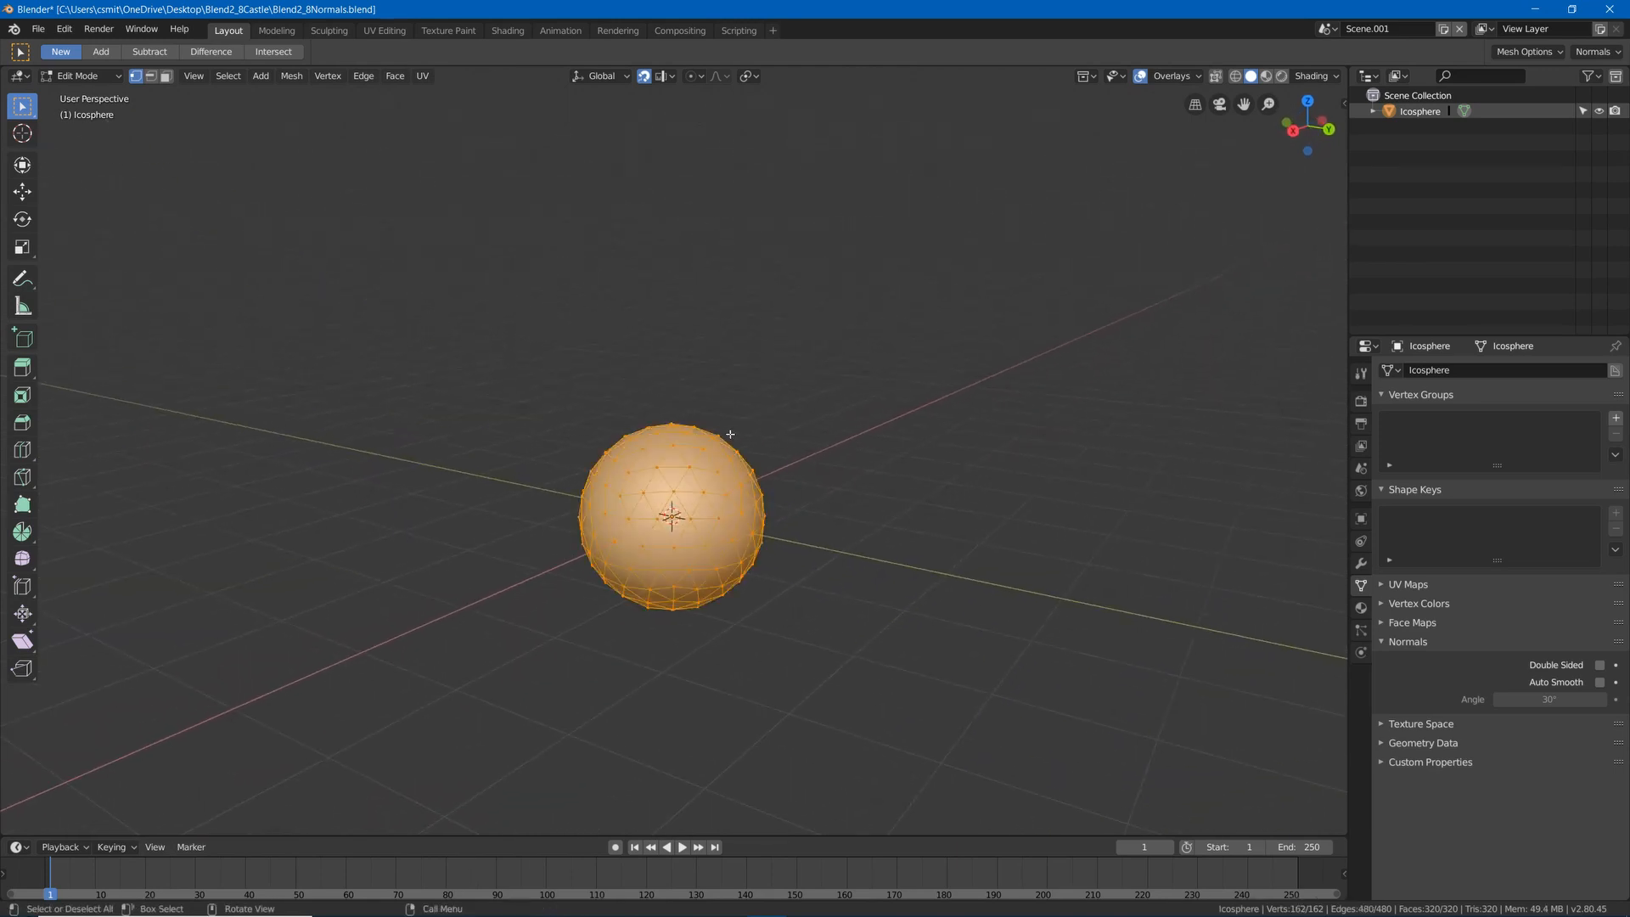
Enable Auto Smooth for the icosphere mesh and bring up the Normals commands in Quick Favorites.
key(q)
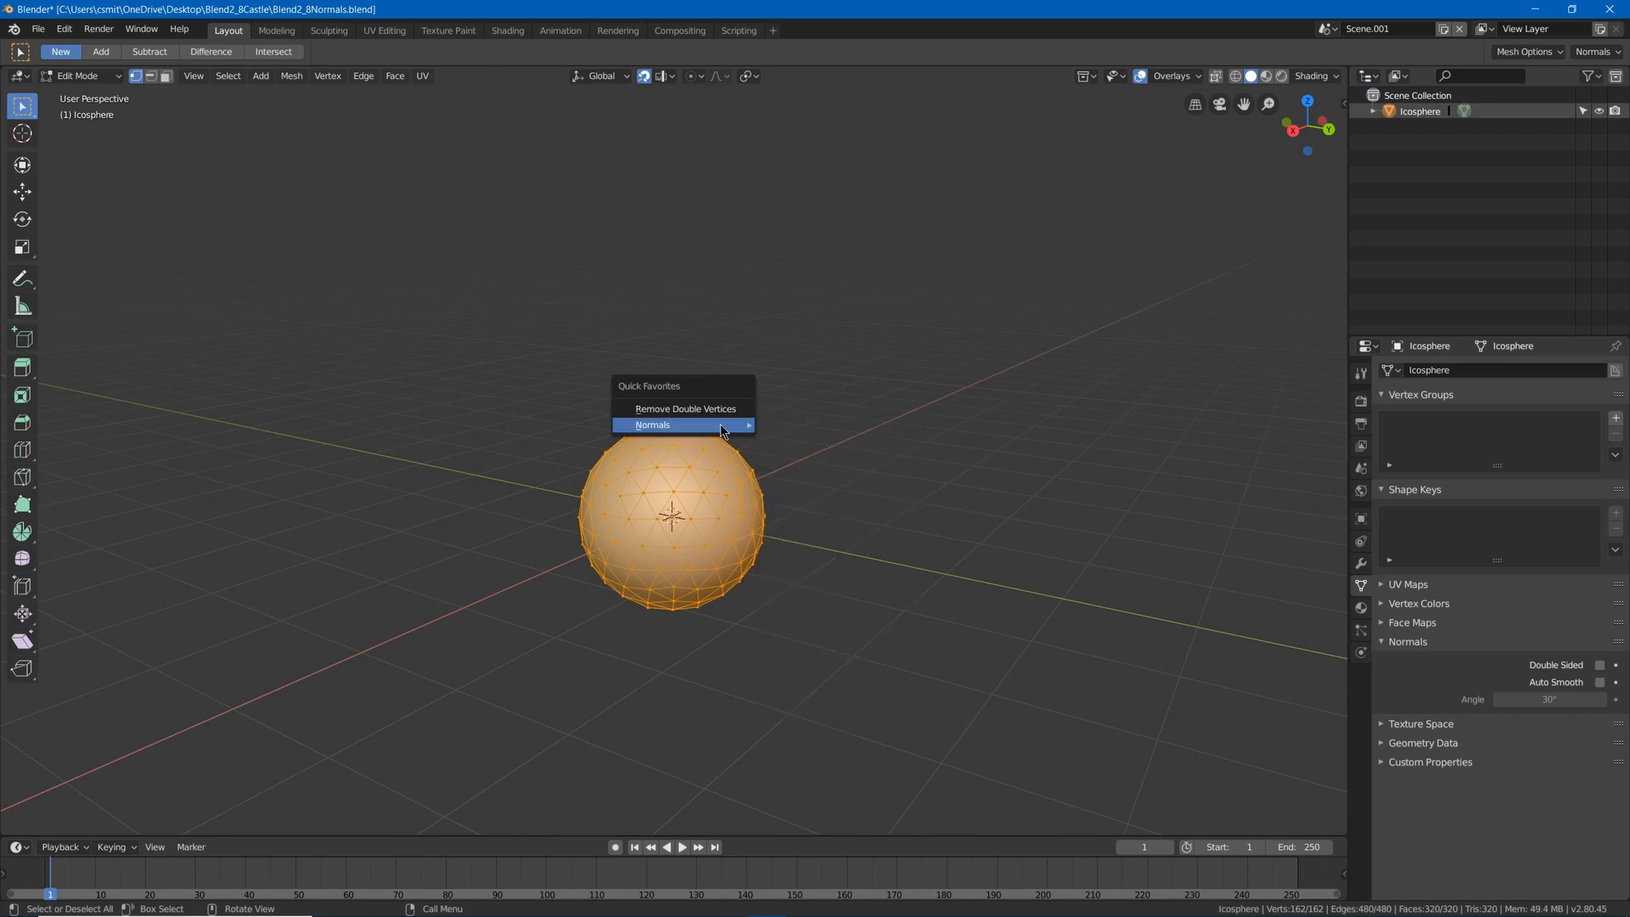
mouse_move(734, 434)
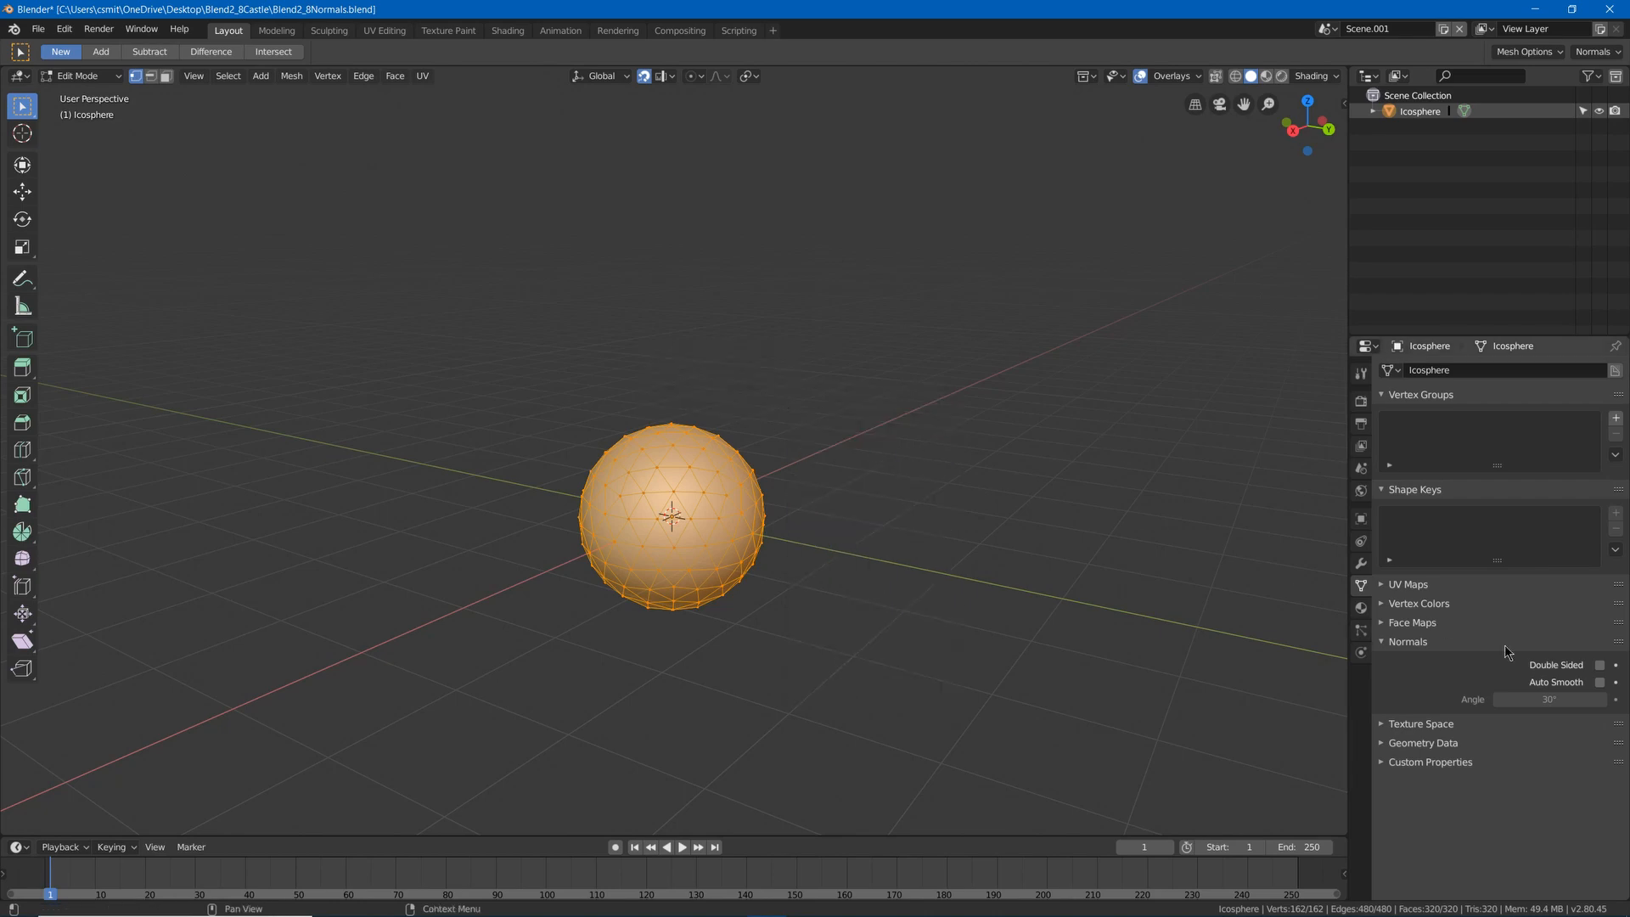
click(1600, 682)
key(q)
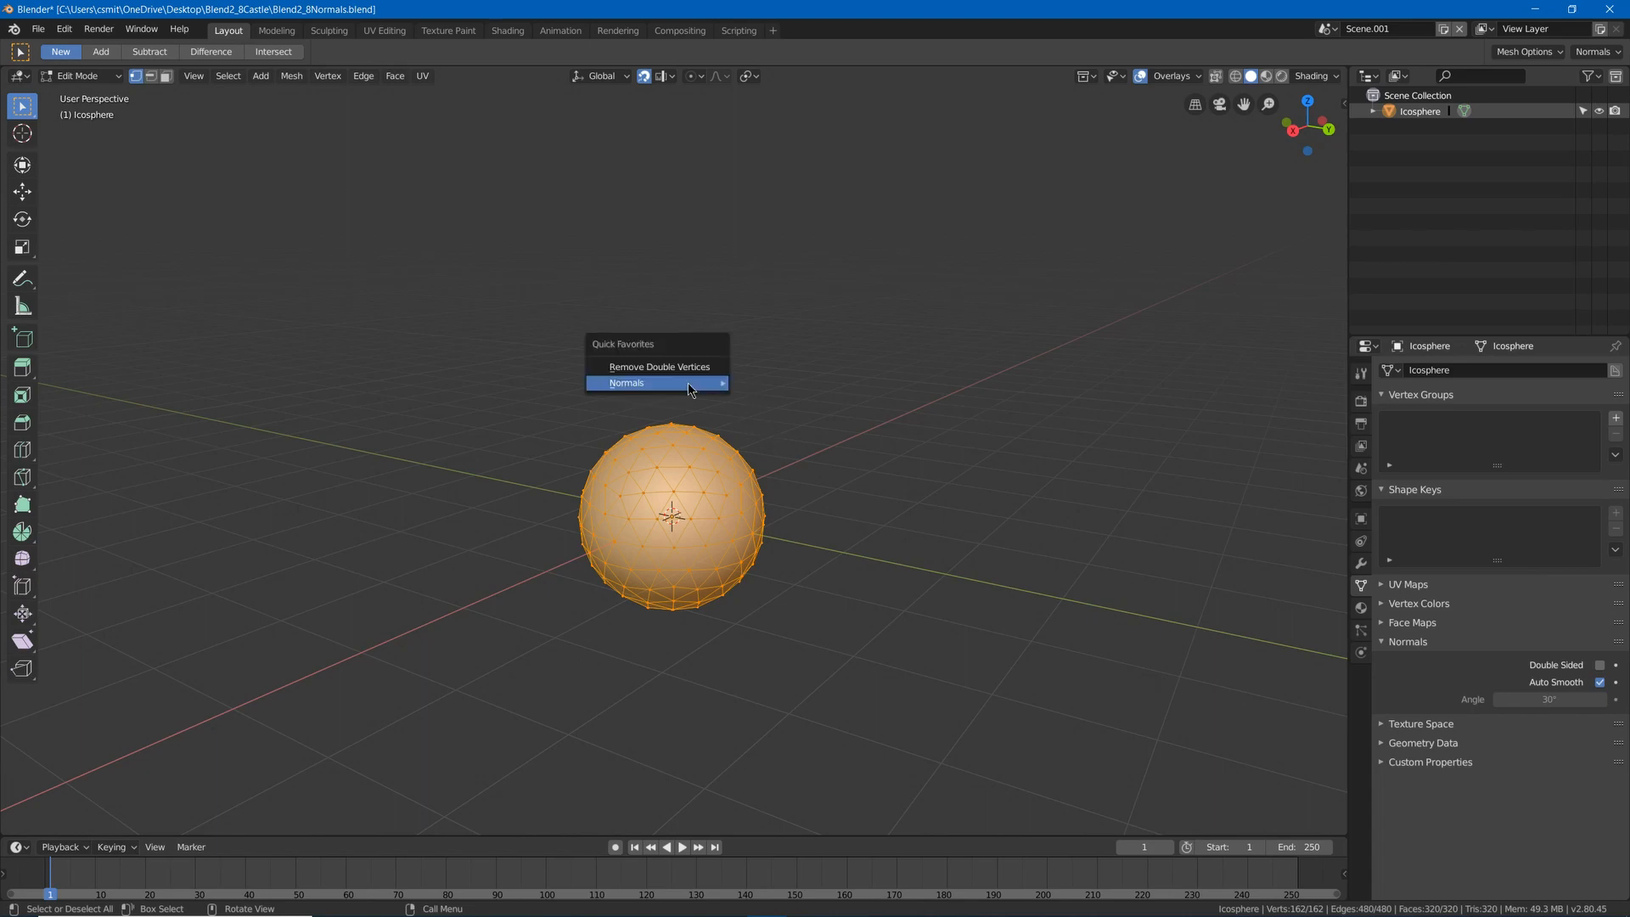
mouse_move(689, 384)
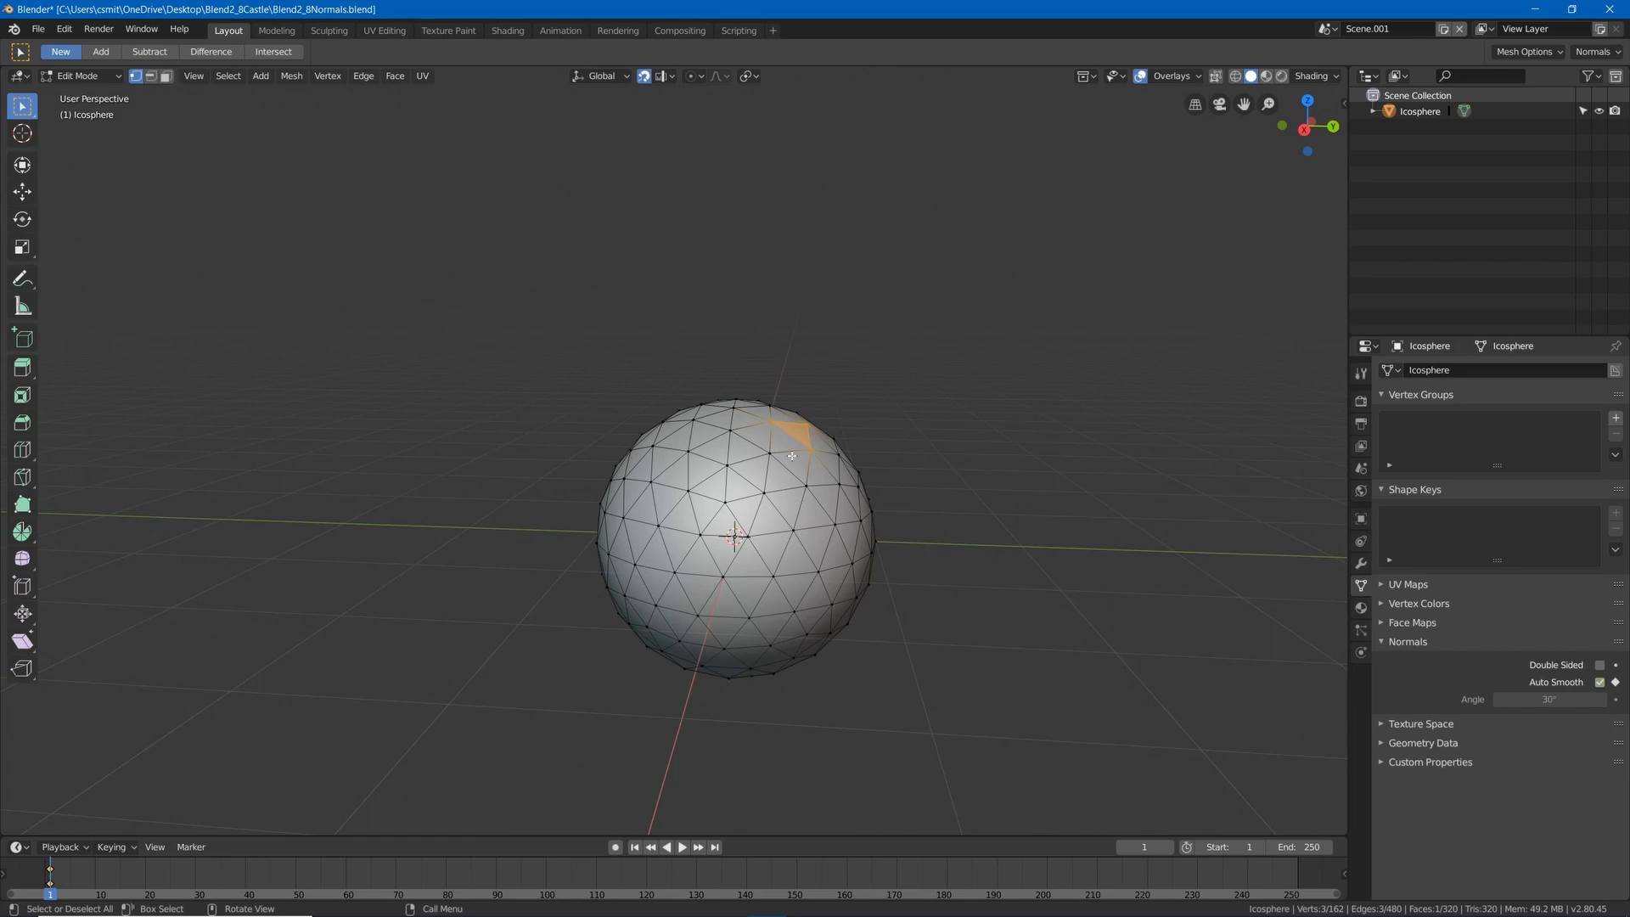
Turn on the viewport overlay that displays the icosphere's split normals as lines.
click(1177, 76)
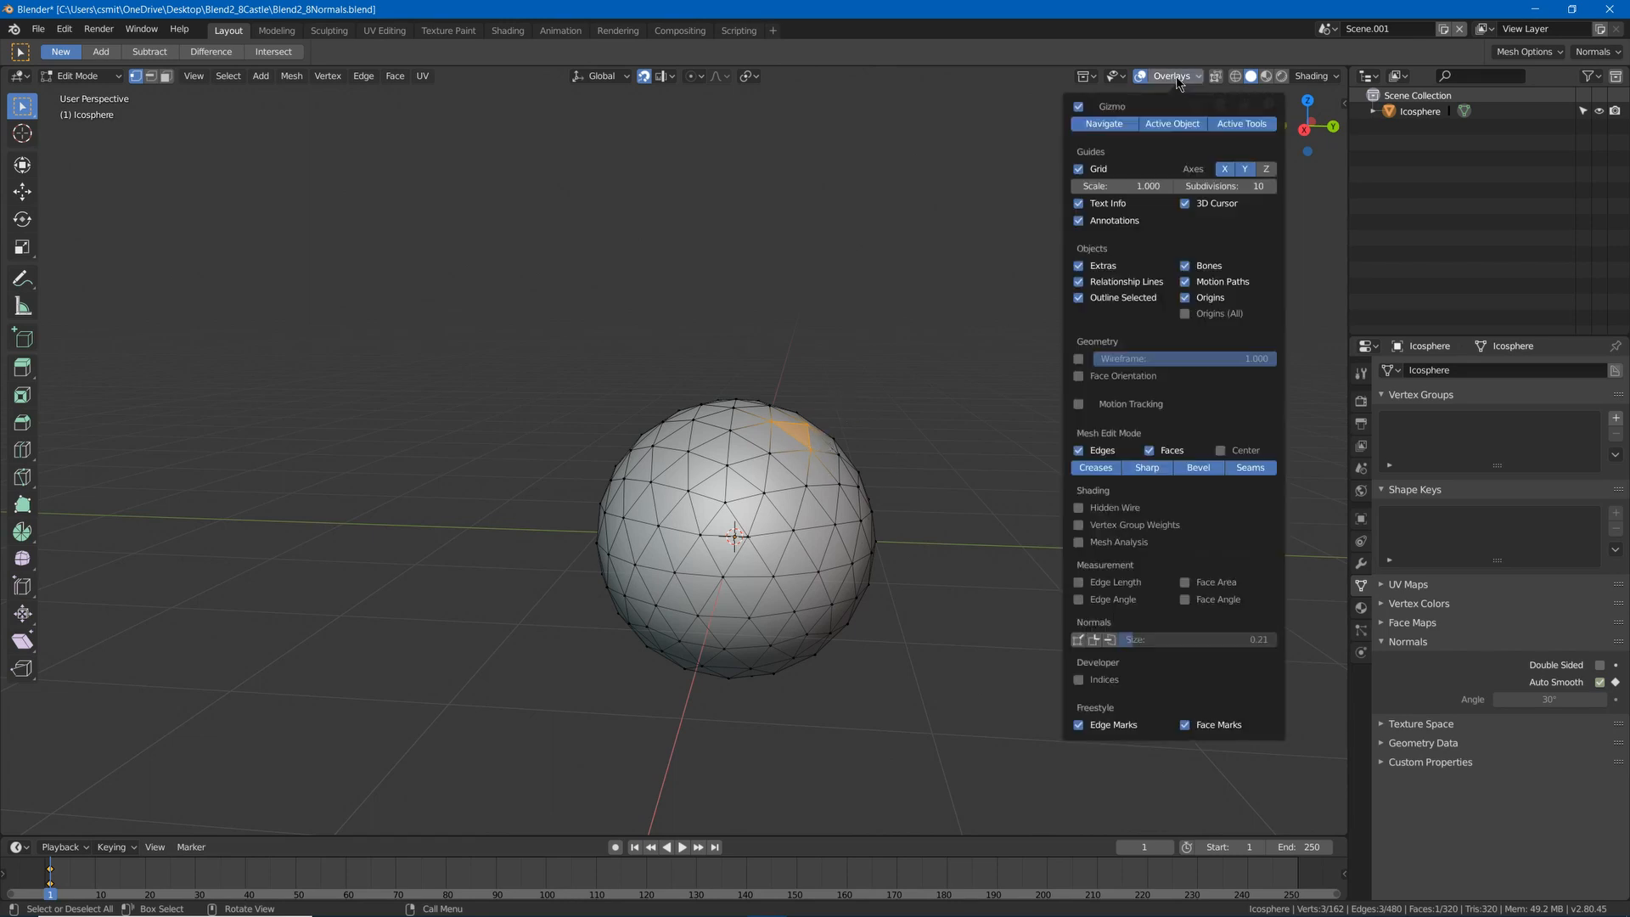
click(1096, 641)
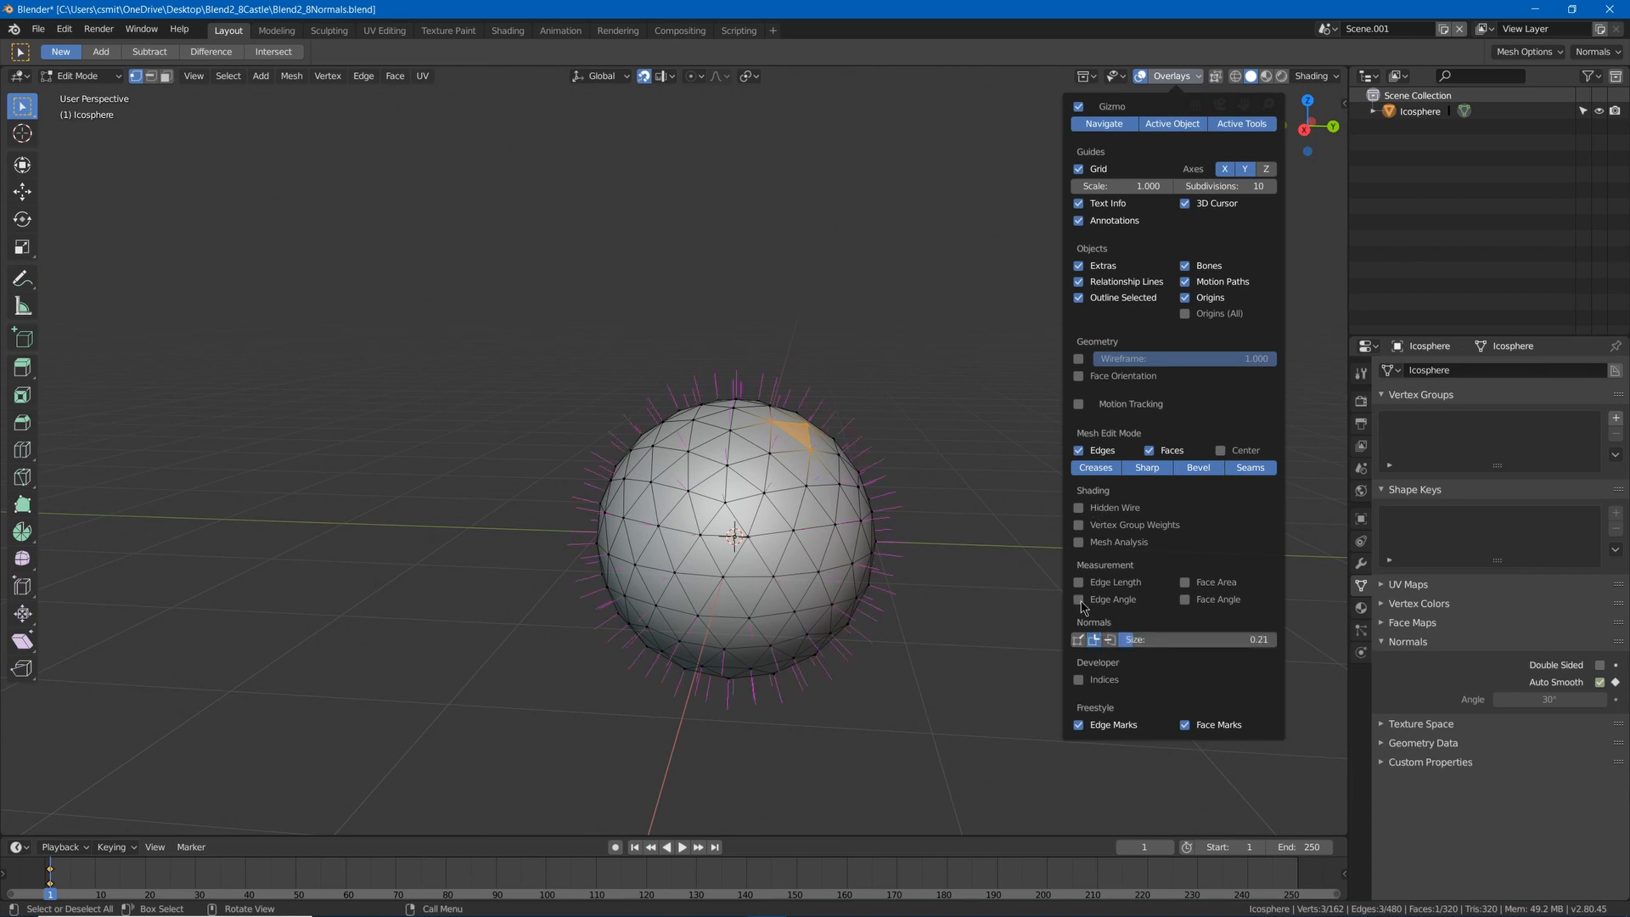
middle_drag(960, 476, 950, 462)
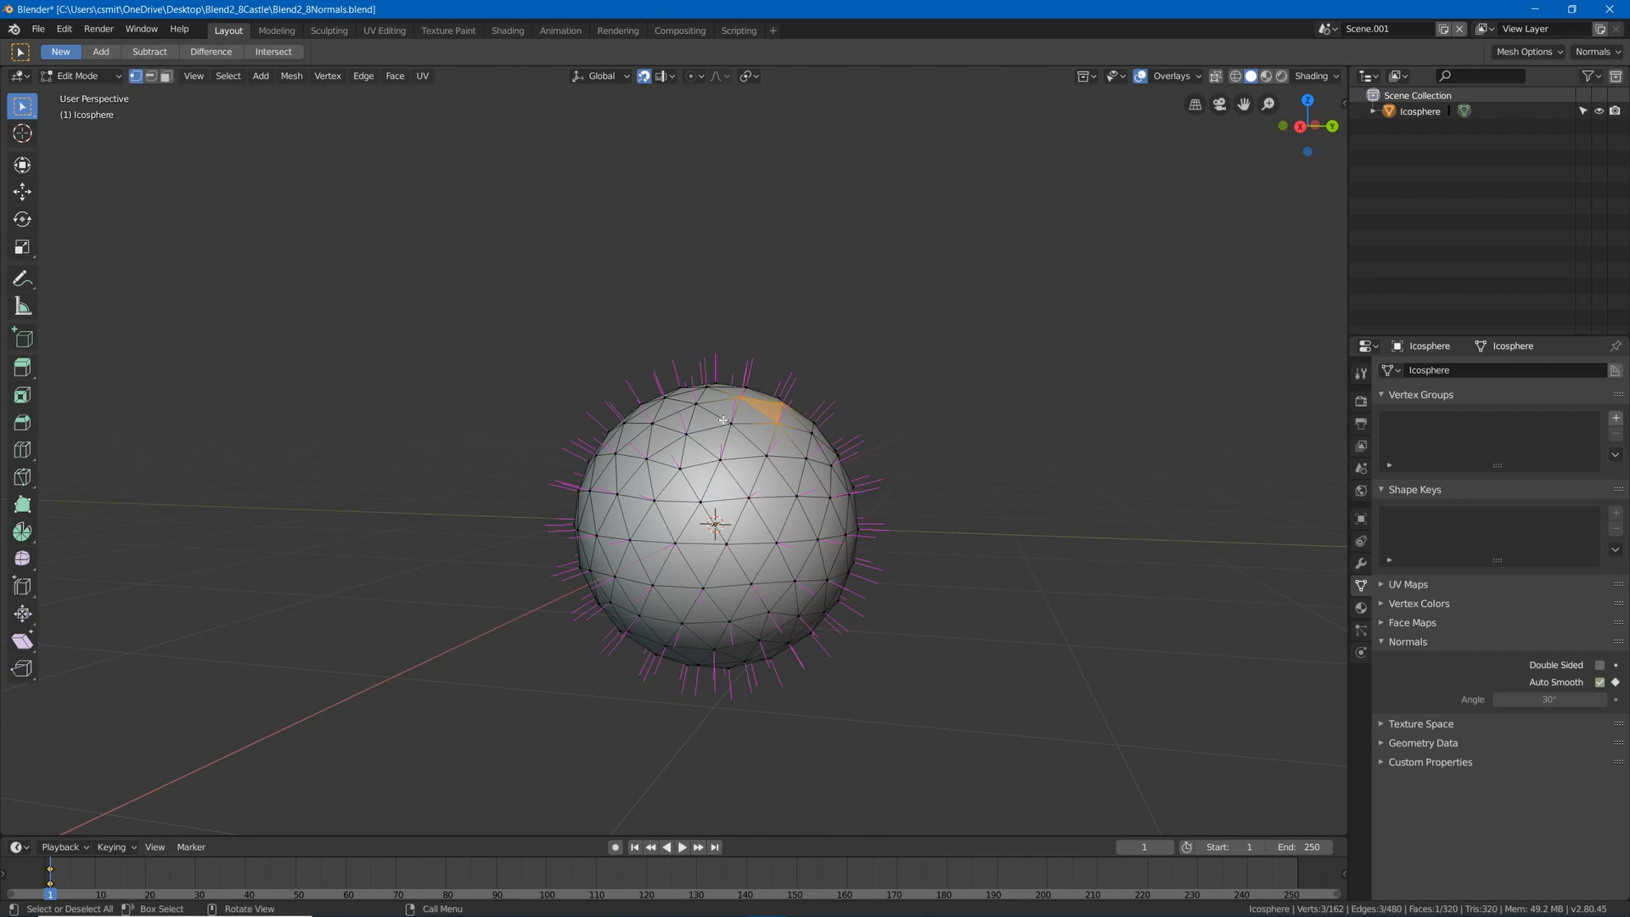
Try Set From Faces on the single selected triangle near the sphere's top, and undo it.
scroll(726, 393, up, 4)
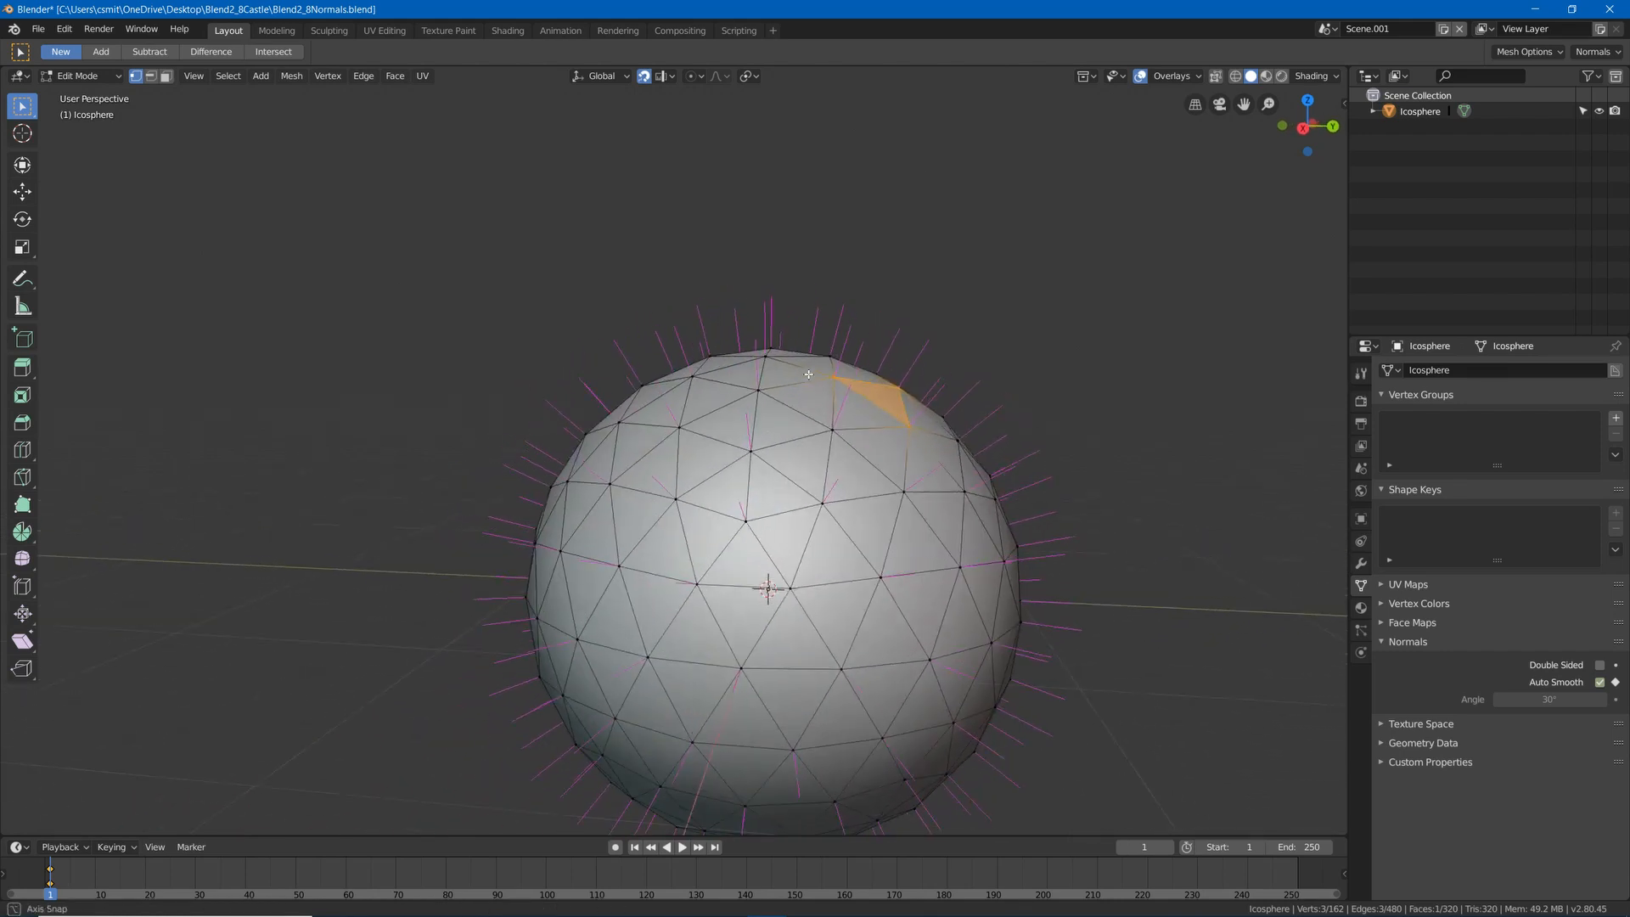
middle_drag(934, 436, 711, 423)
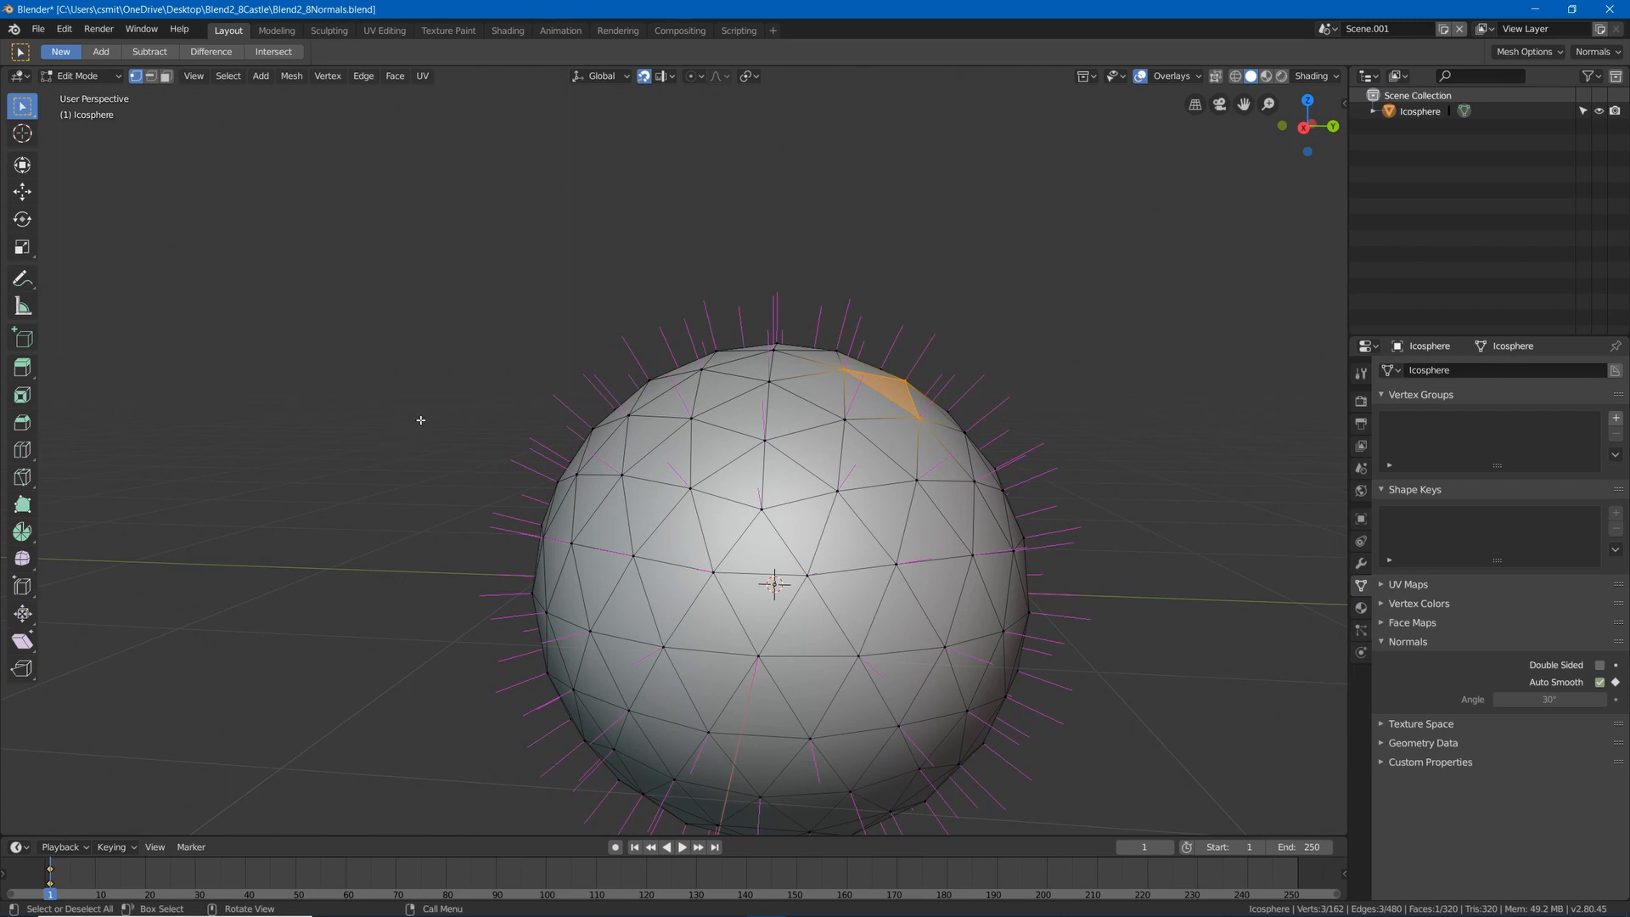
key(q)
mouse_move(425, 420)
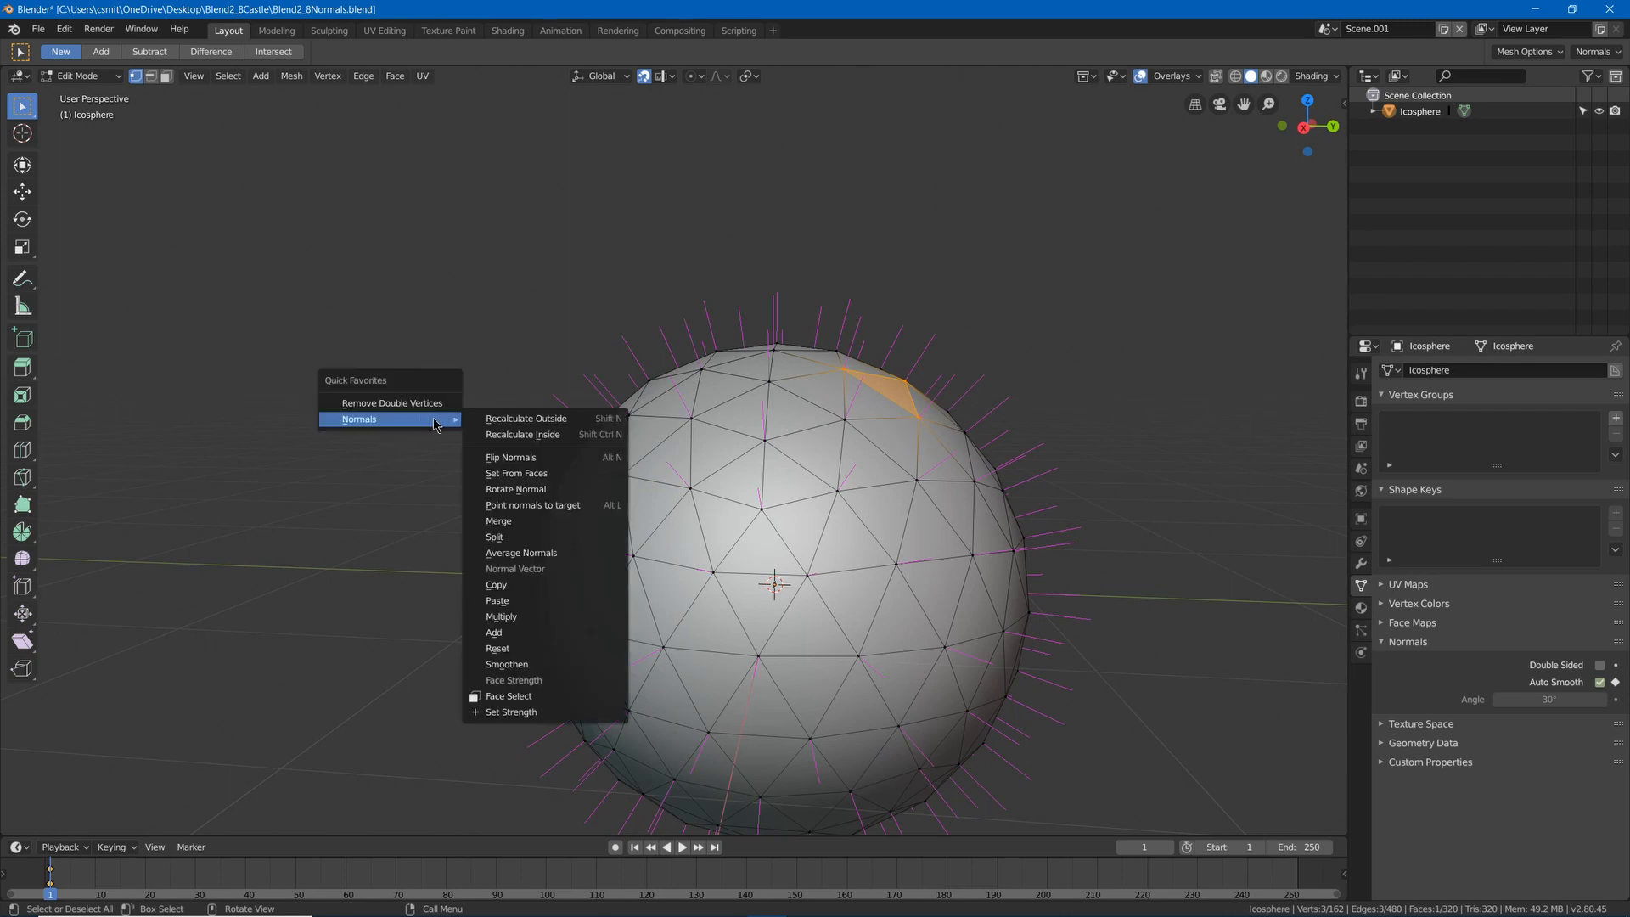
click(547, 478)
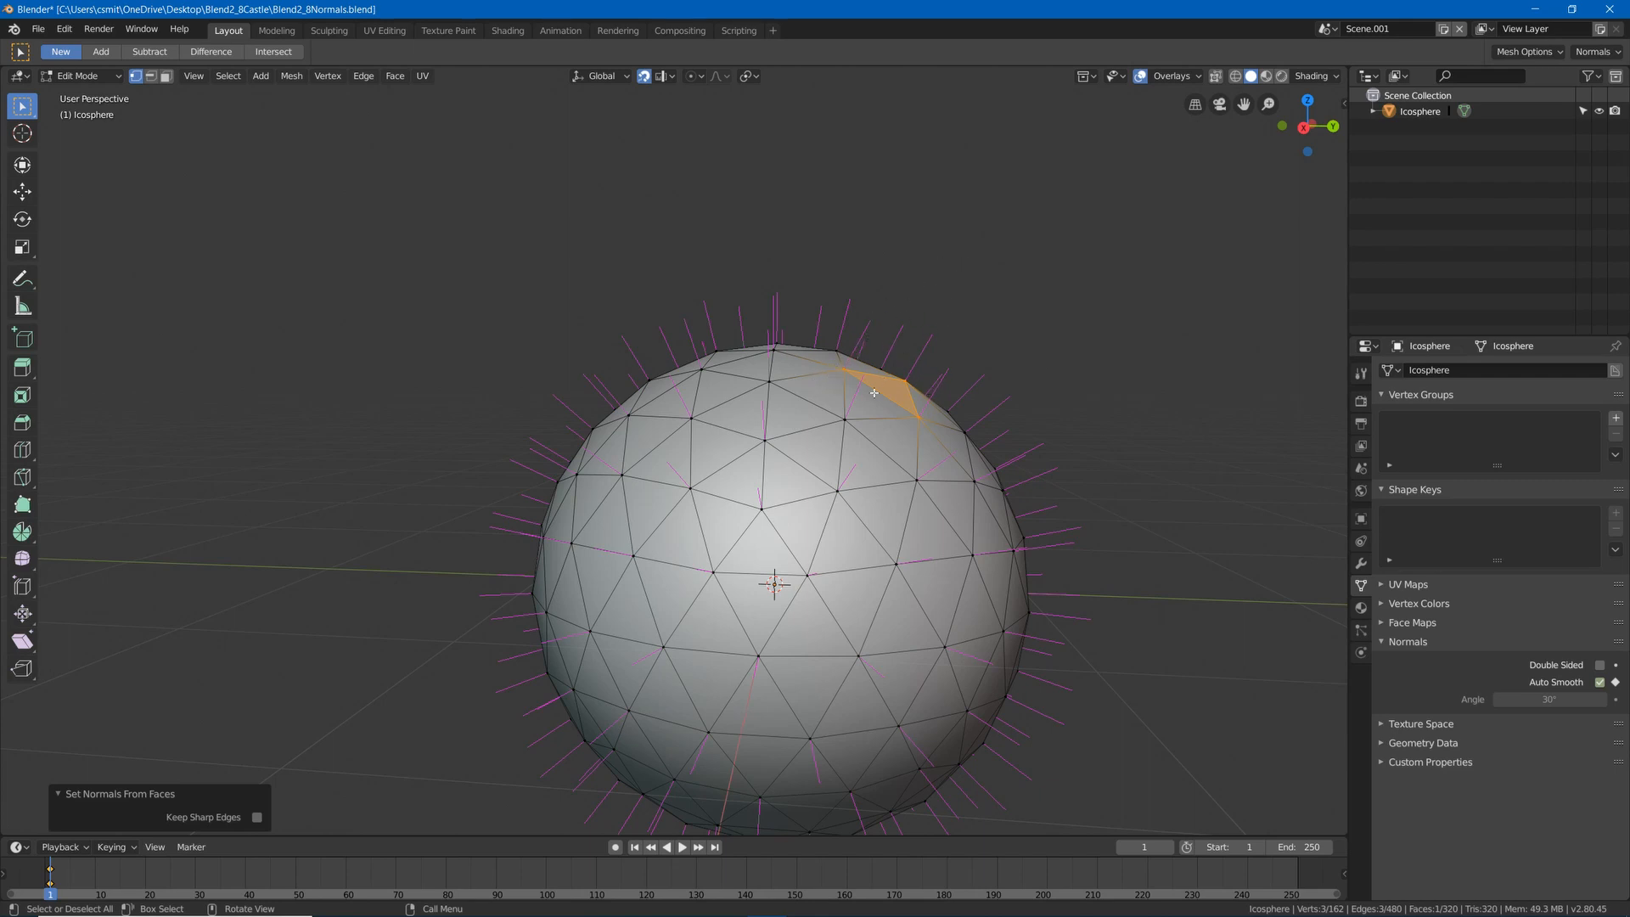
mouse_move(874, 398)
middle_down()
mouse_move(857, 414)
mouse_move(870, 401)
middle_up()
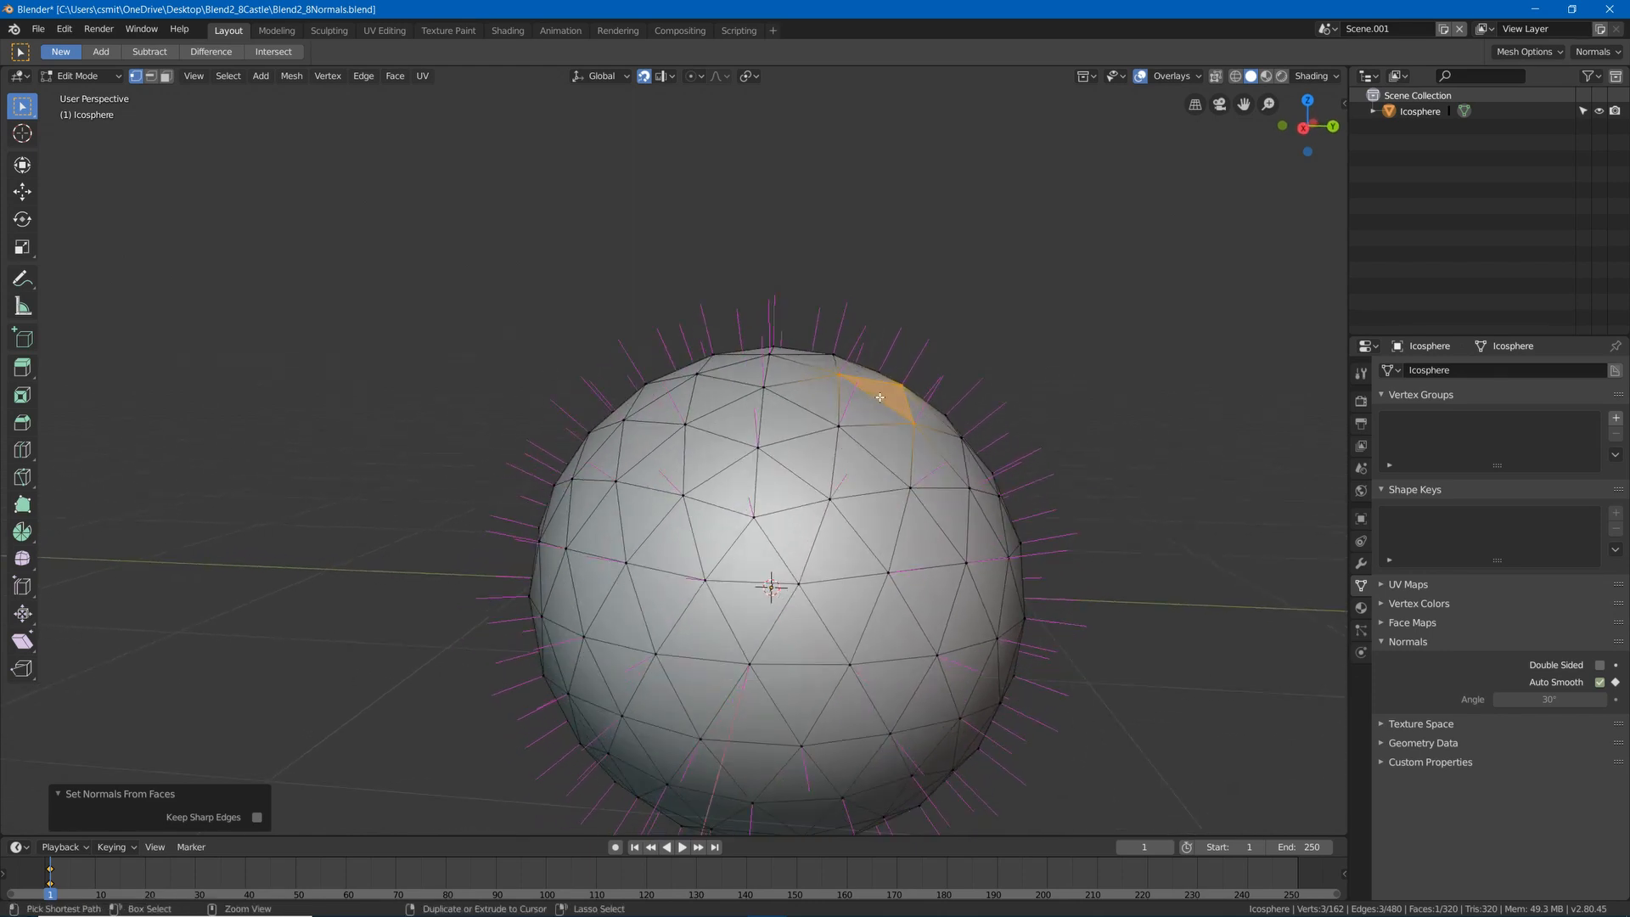
key(ctrl+z)
Extend the selection to a patch of eight adjoining triangles on the sphere's upper side and set their normals from faces.
shift+right_click(854, 426)
key(3)
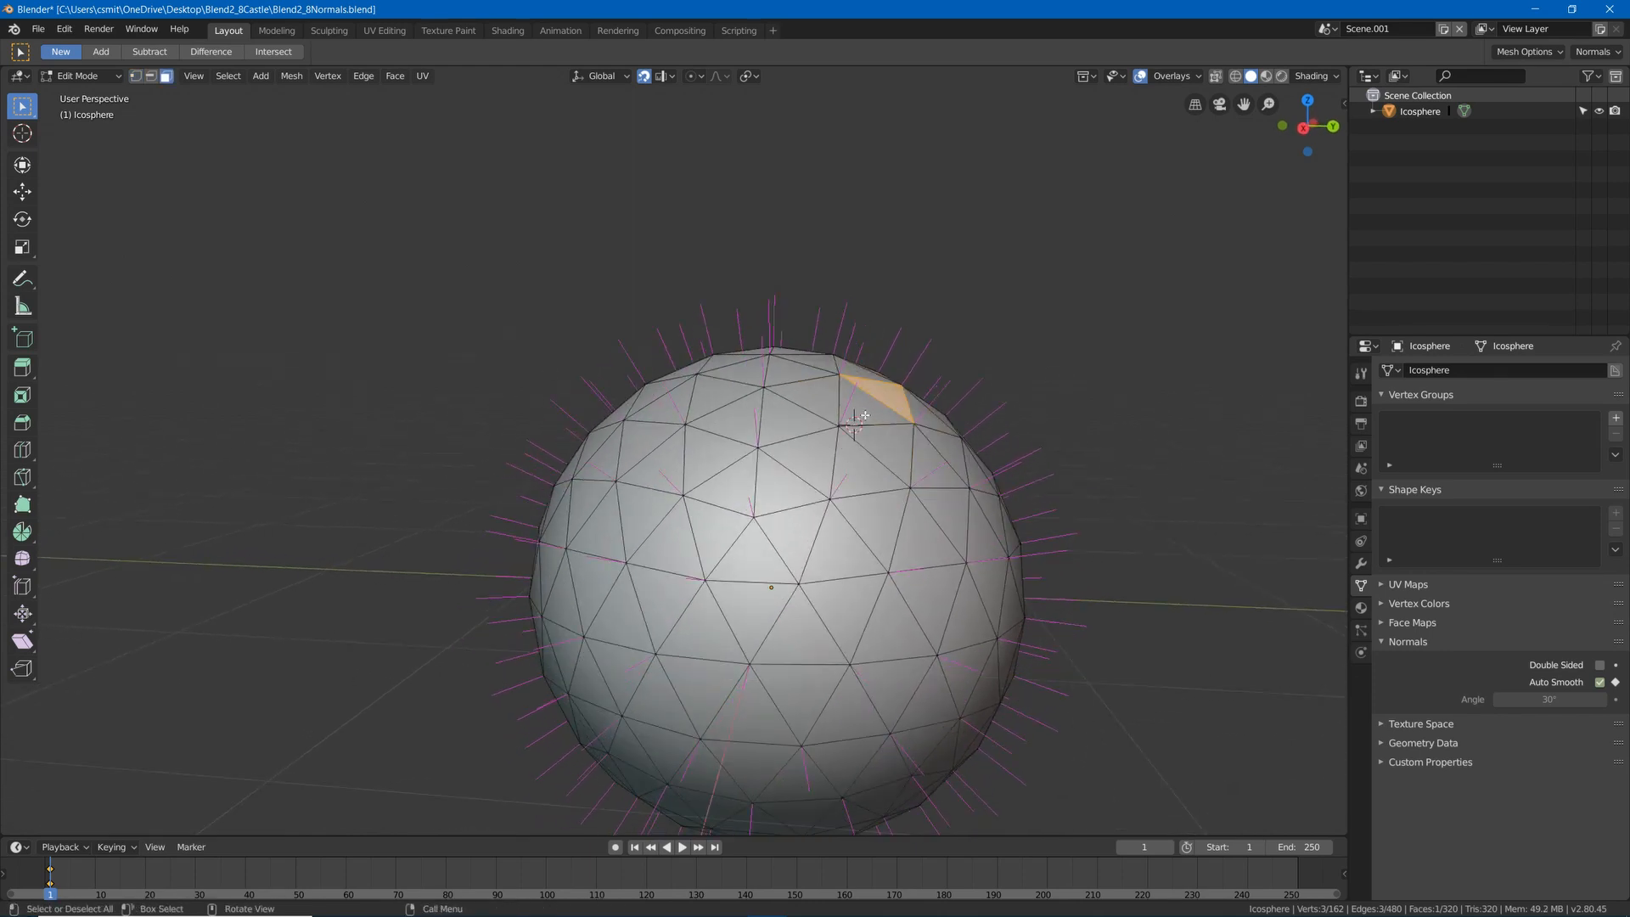
shift+right_click(879, 408)
shift+click(861, 408)
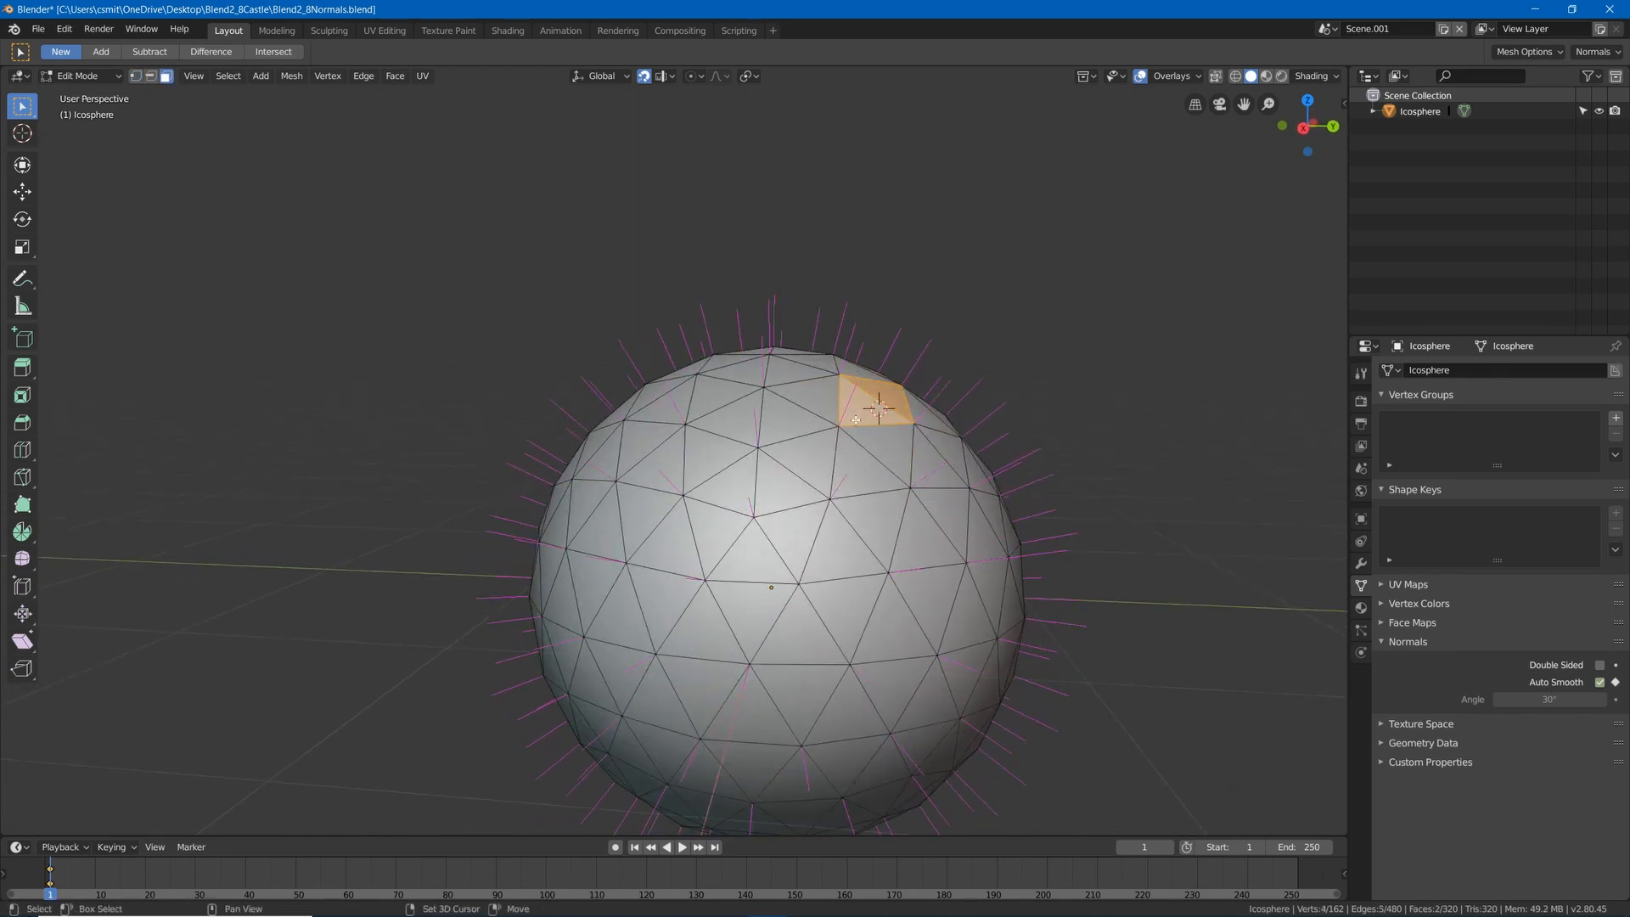
shift+click(860, 462)
shift+click(887, 471)
shift+click(934, 441)
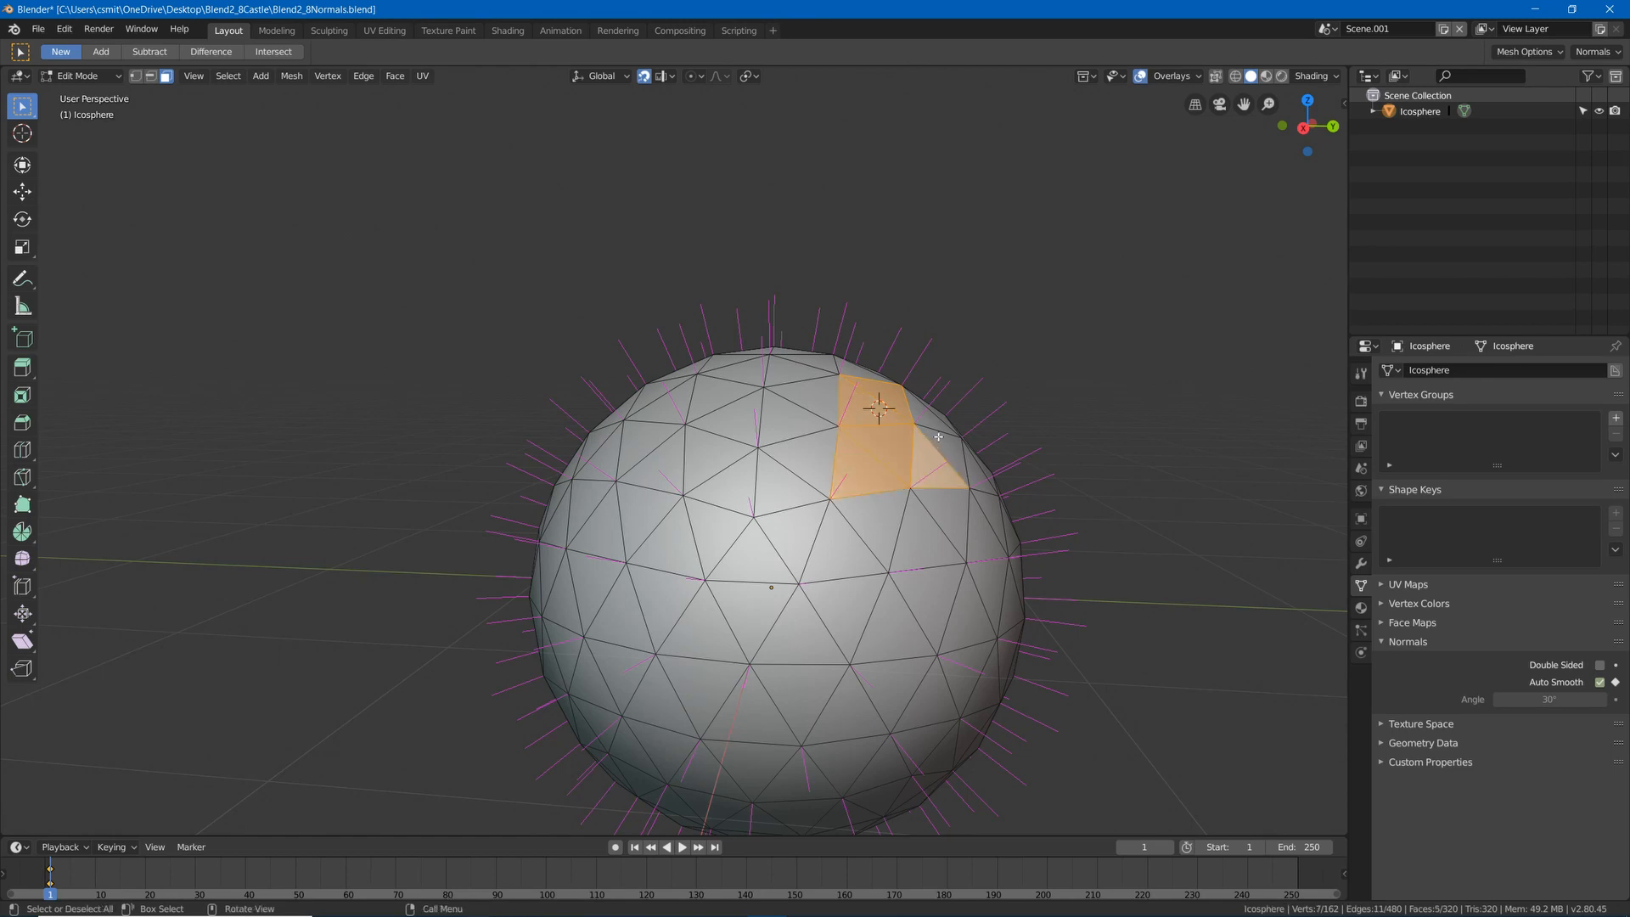
key(1)
shift+click(946, 441)
shift+click(944, 416)
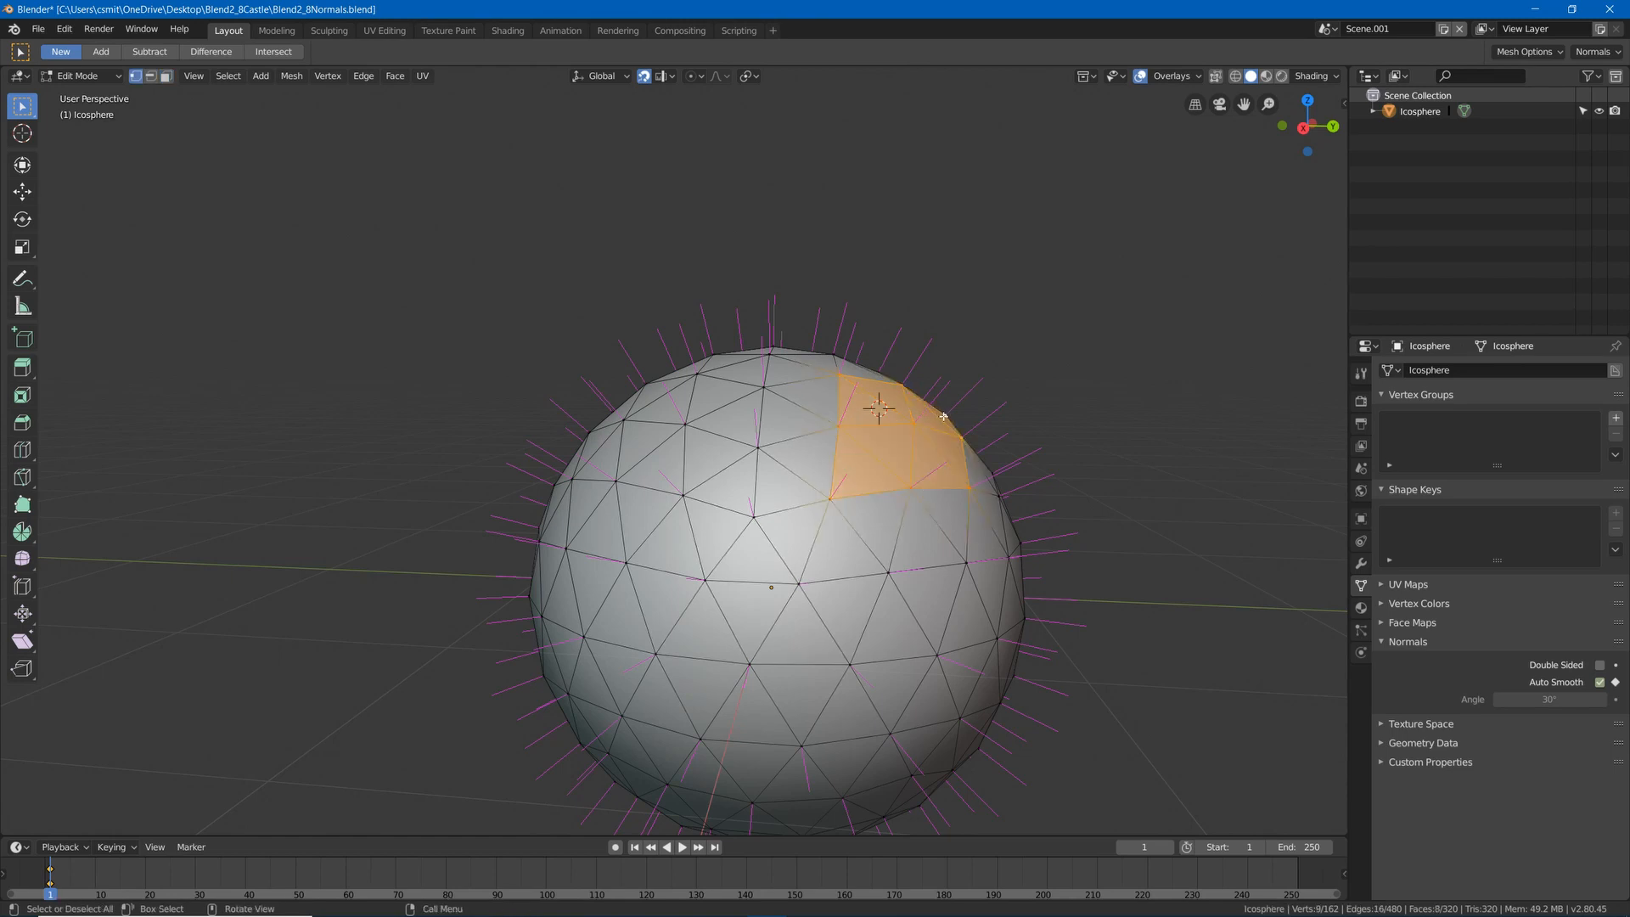
key(q)
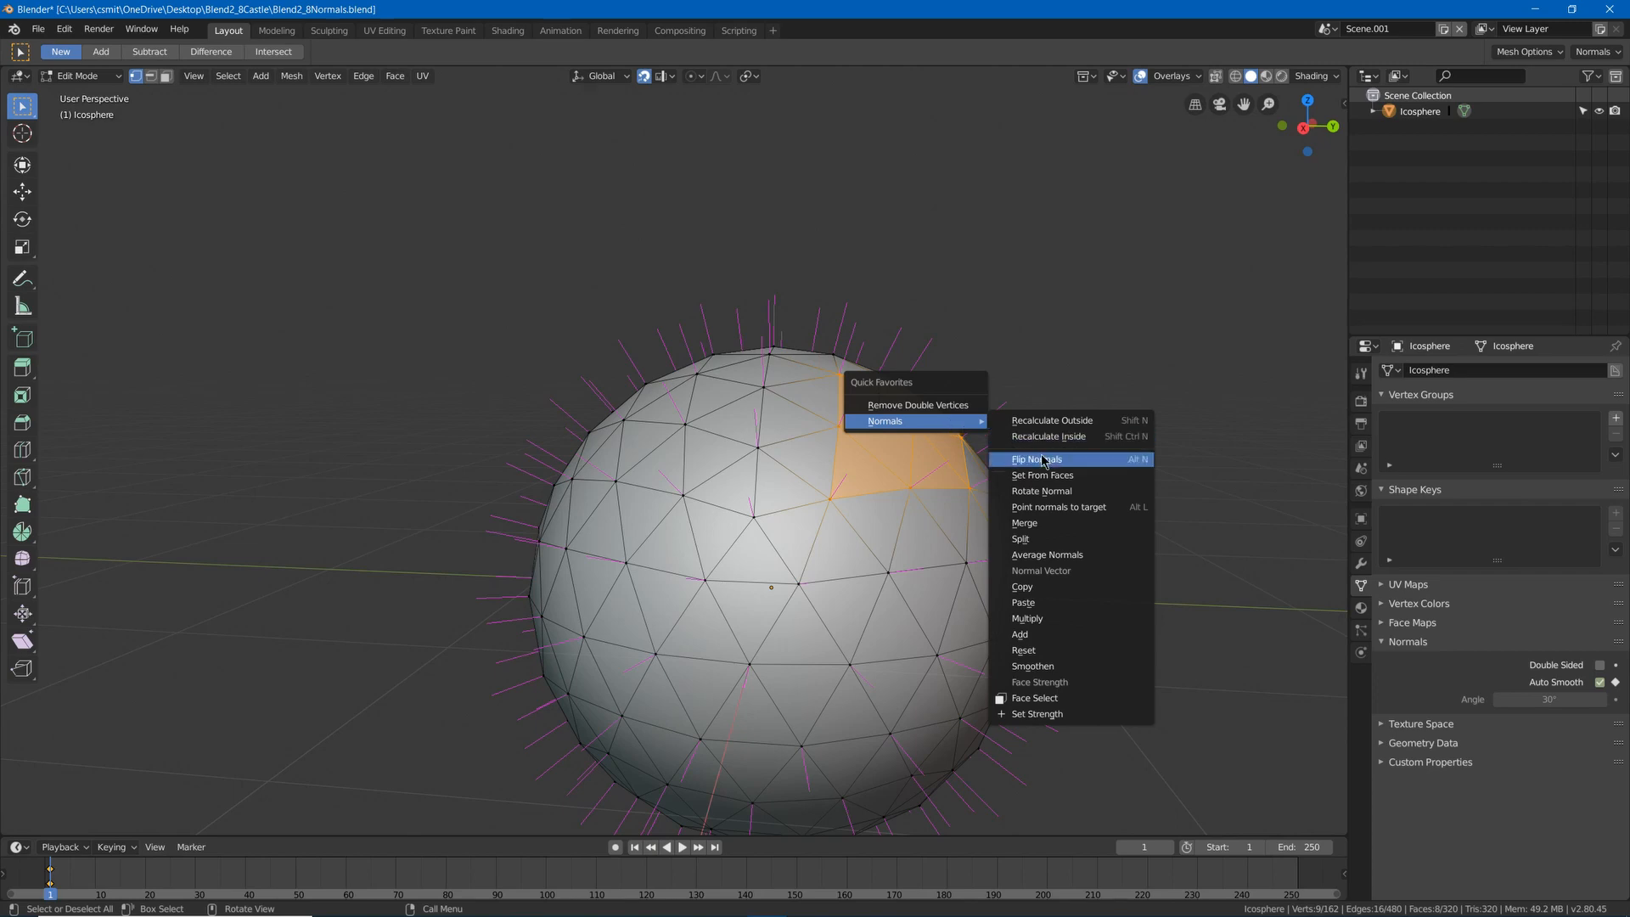
click(1059, 477)
middle_drag(1057, 466, 433, 422)
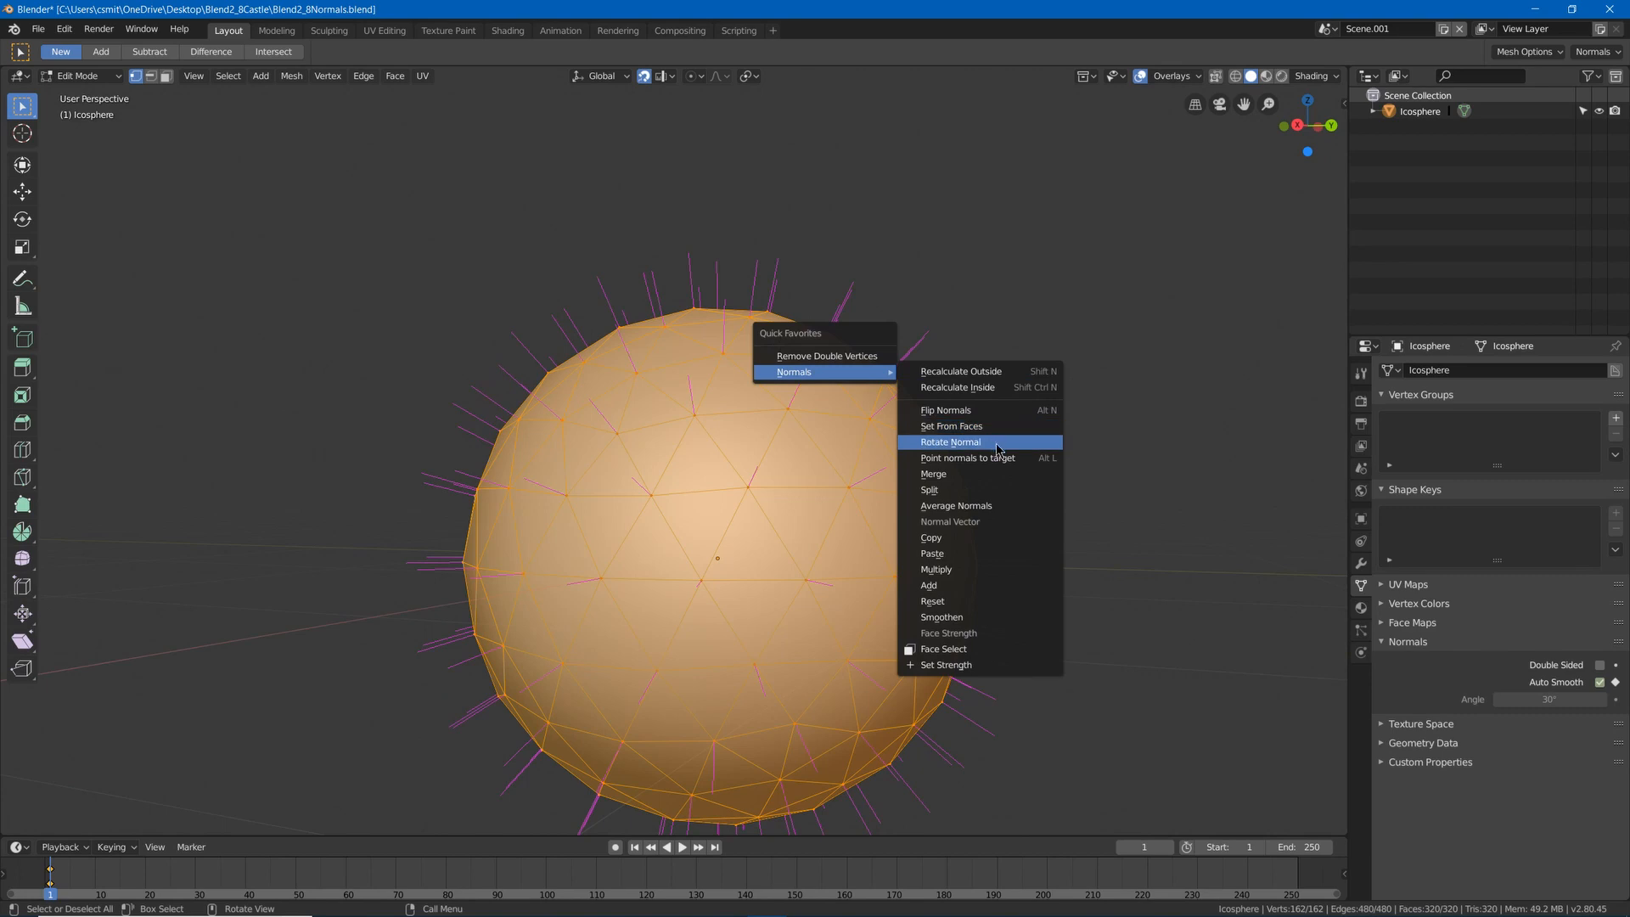
Apply Rotate Normal to the whole selected icosphere and set the rotation angle to -328°.
click(999, 444)
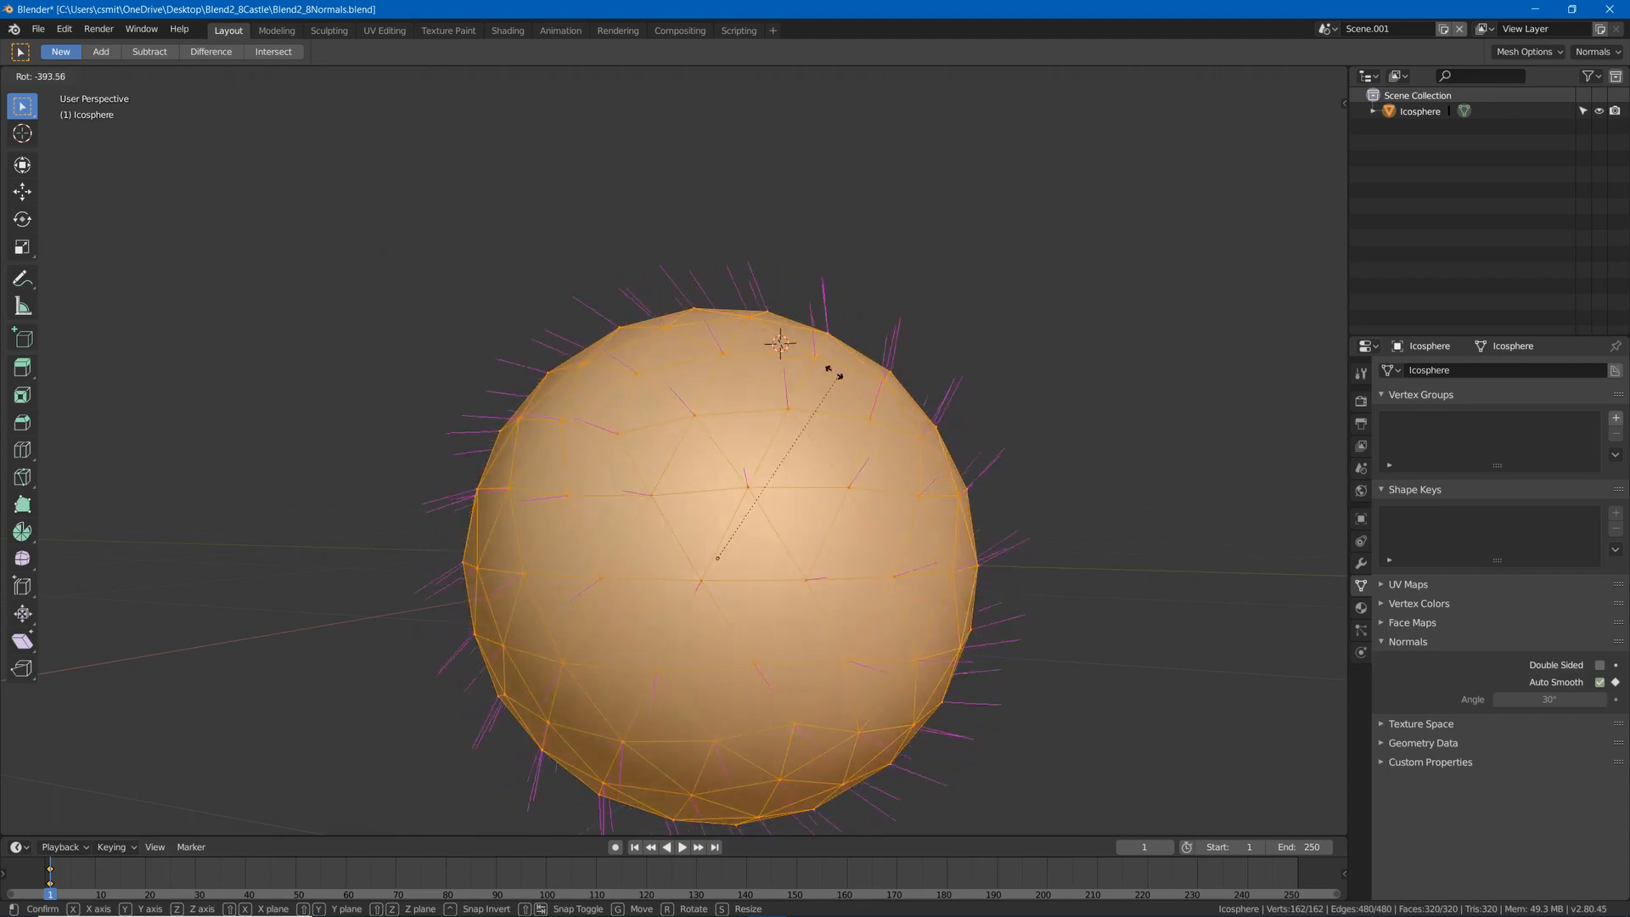
click(775, 396)
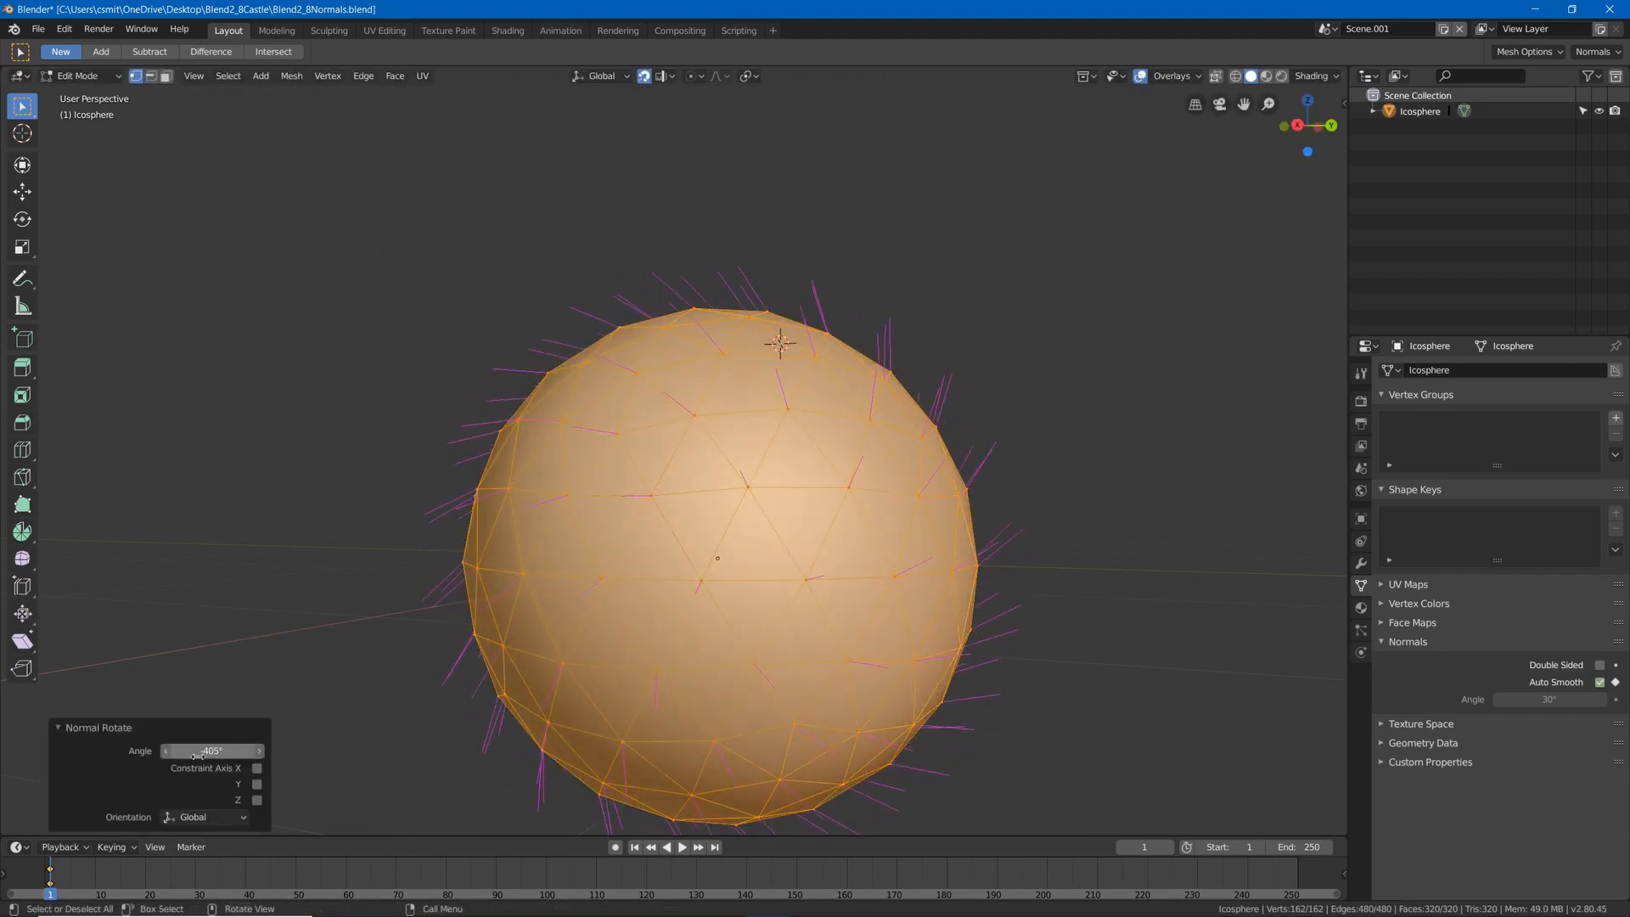
drag(209, 751, 146, 737)
Try constraining the normal rotation to the X and Y axes, clear both constraints, and set the angle to -352°.
click(255, 768)
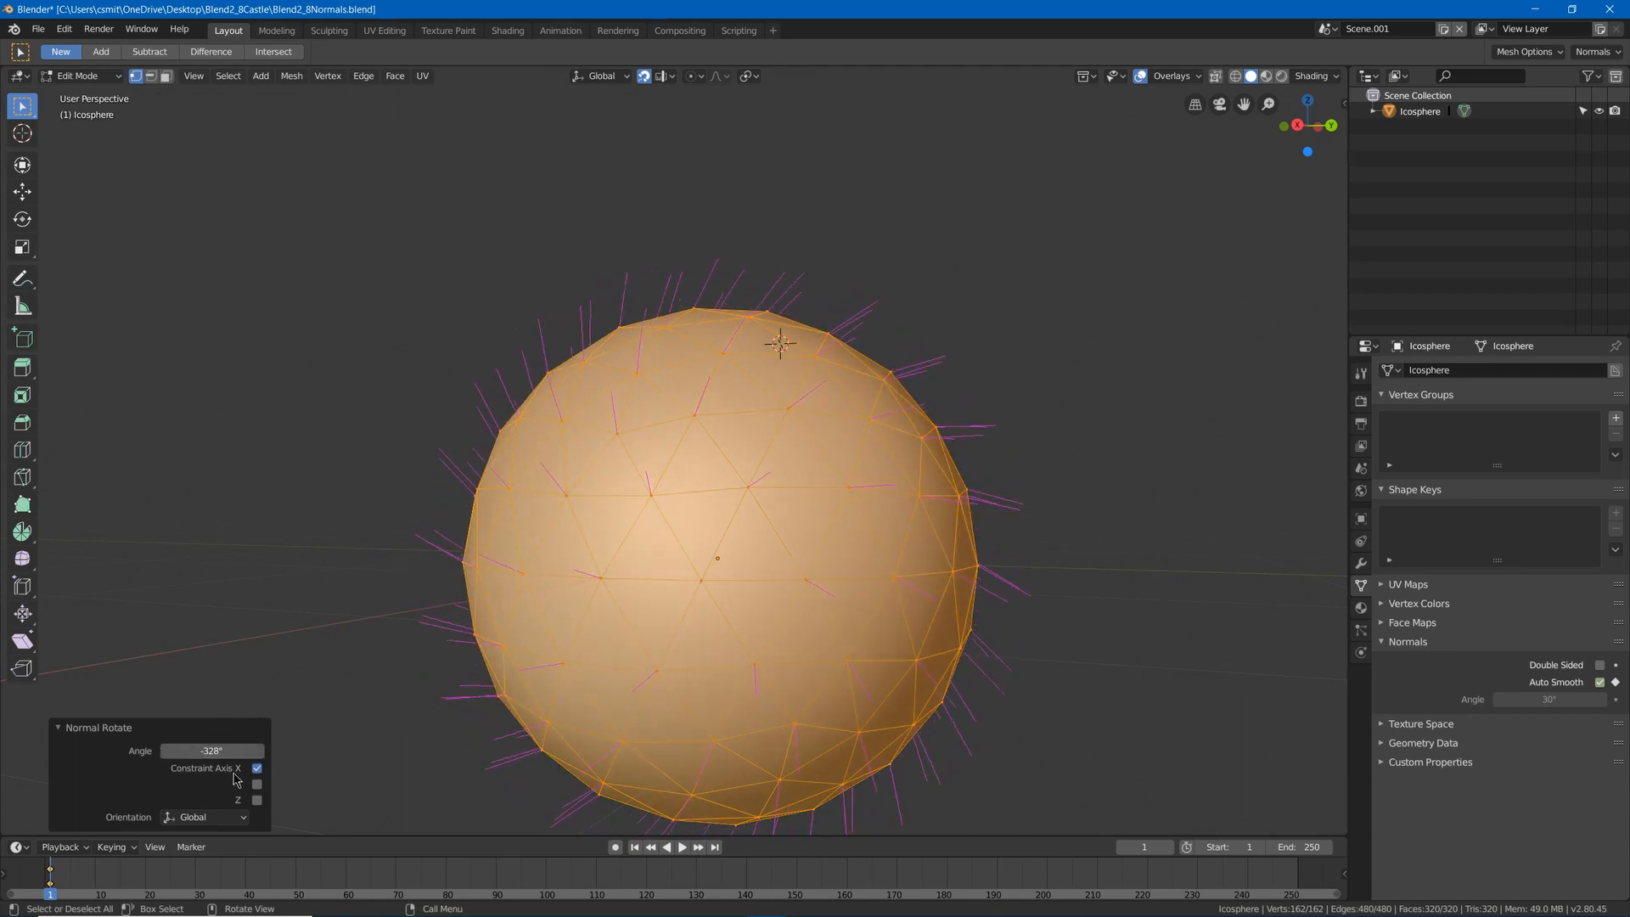
click(255, 771)
click(257, 783)
click(258, 782)
drag(217, 752, 74, 745)
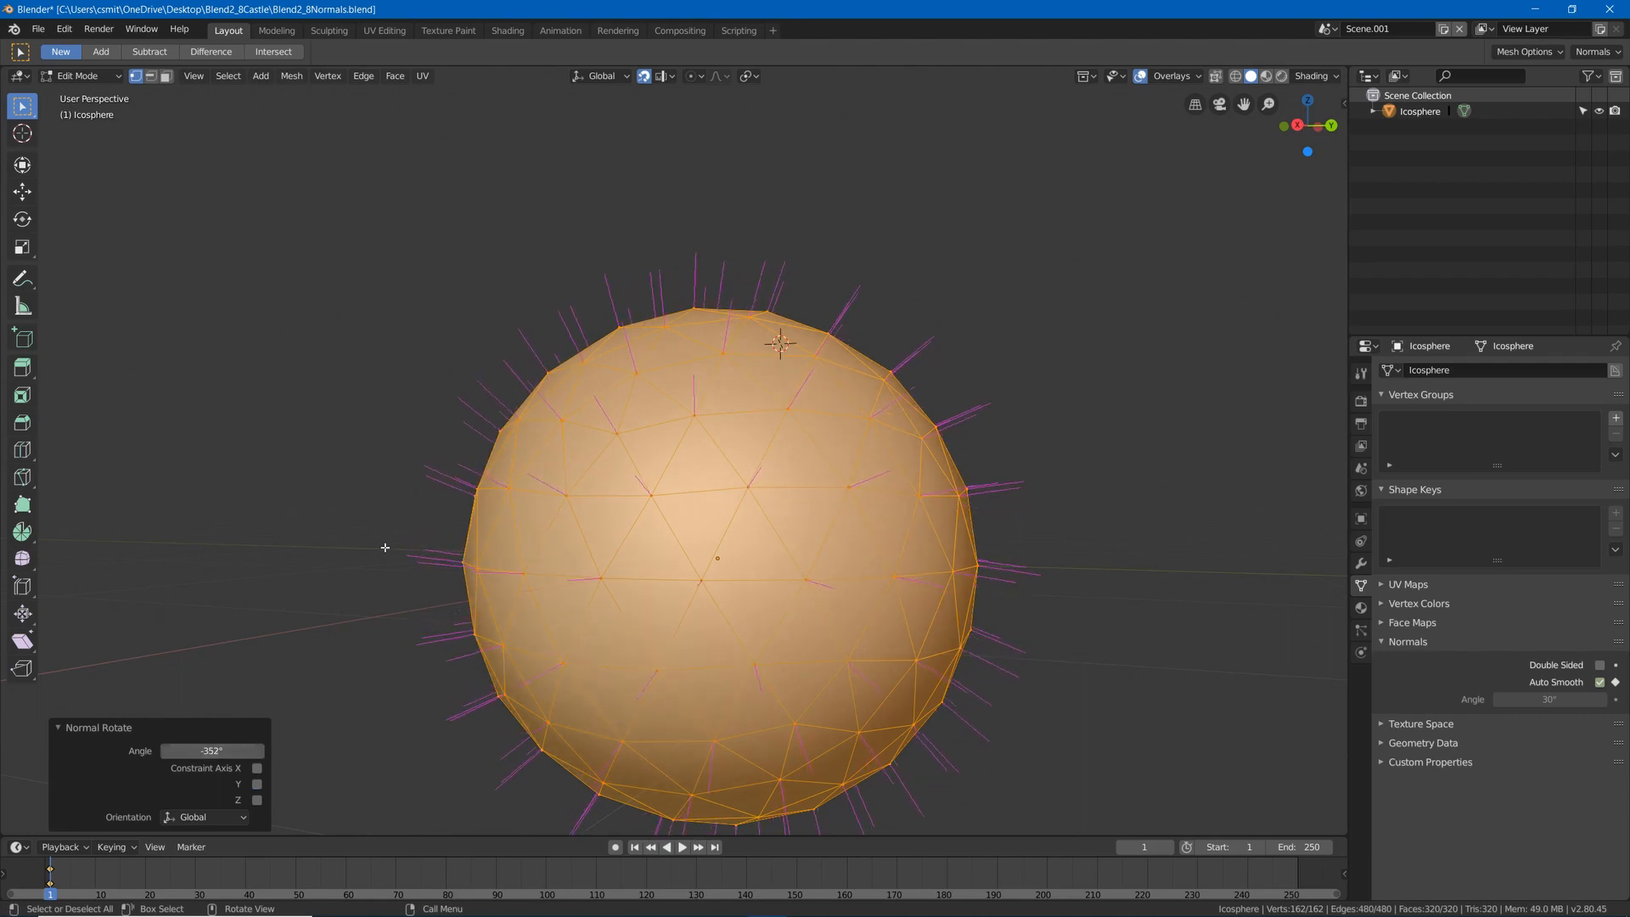
Undo the normal rotation and keep the whole icosphere mesh selected.
middle_drag(384, 547, 445, 559)
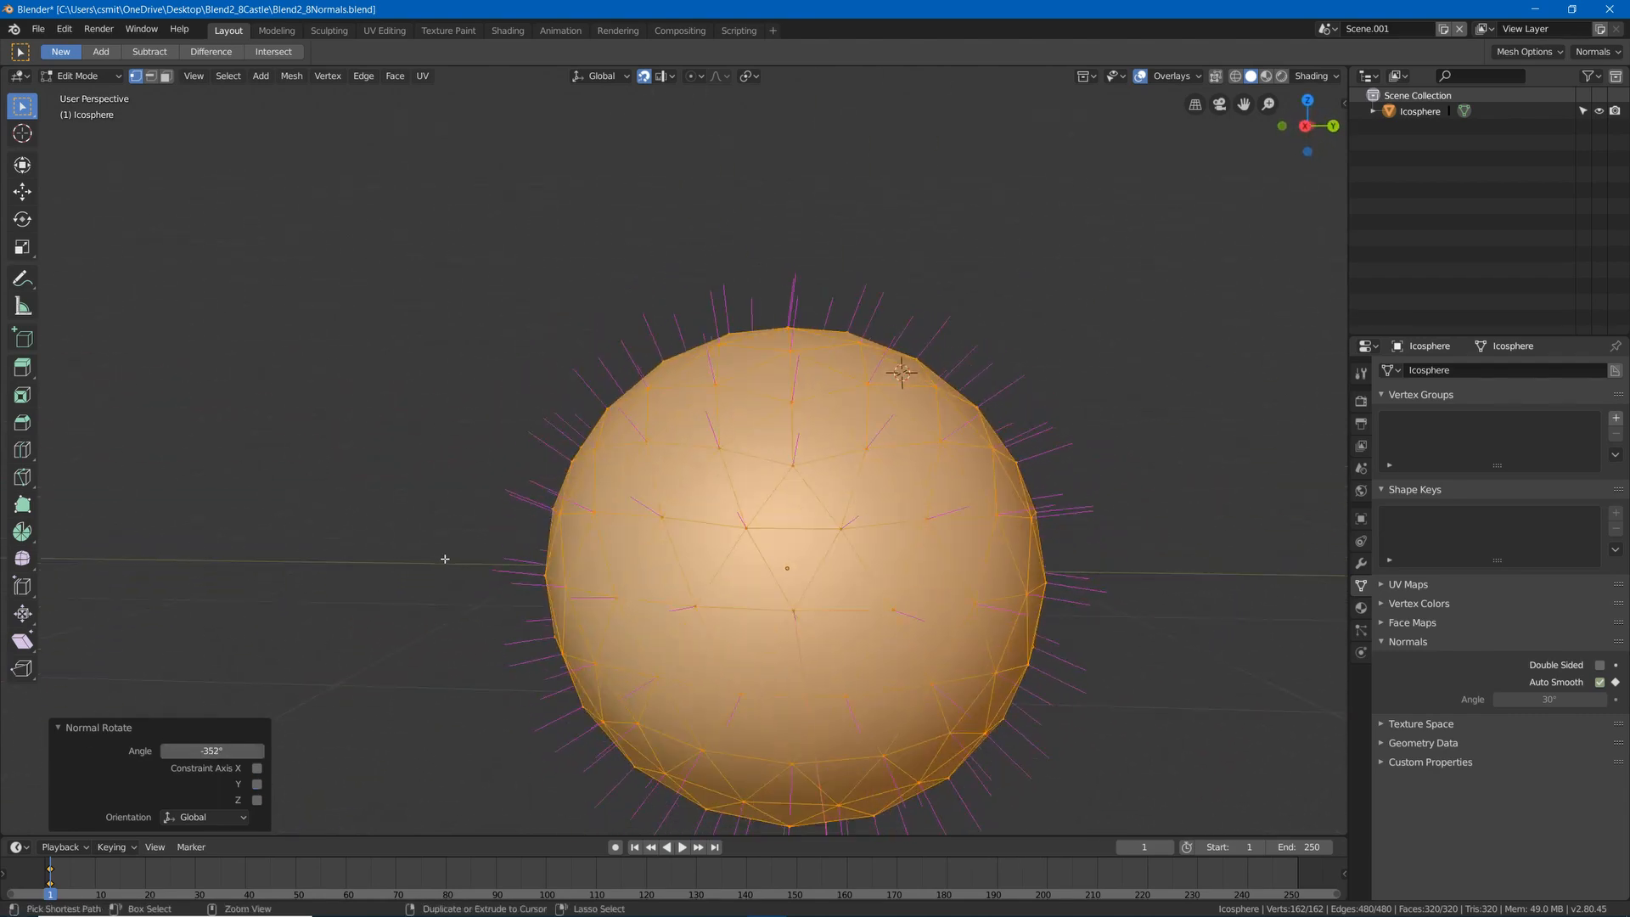
click(449, 557)
key(a)
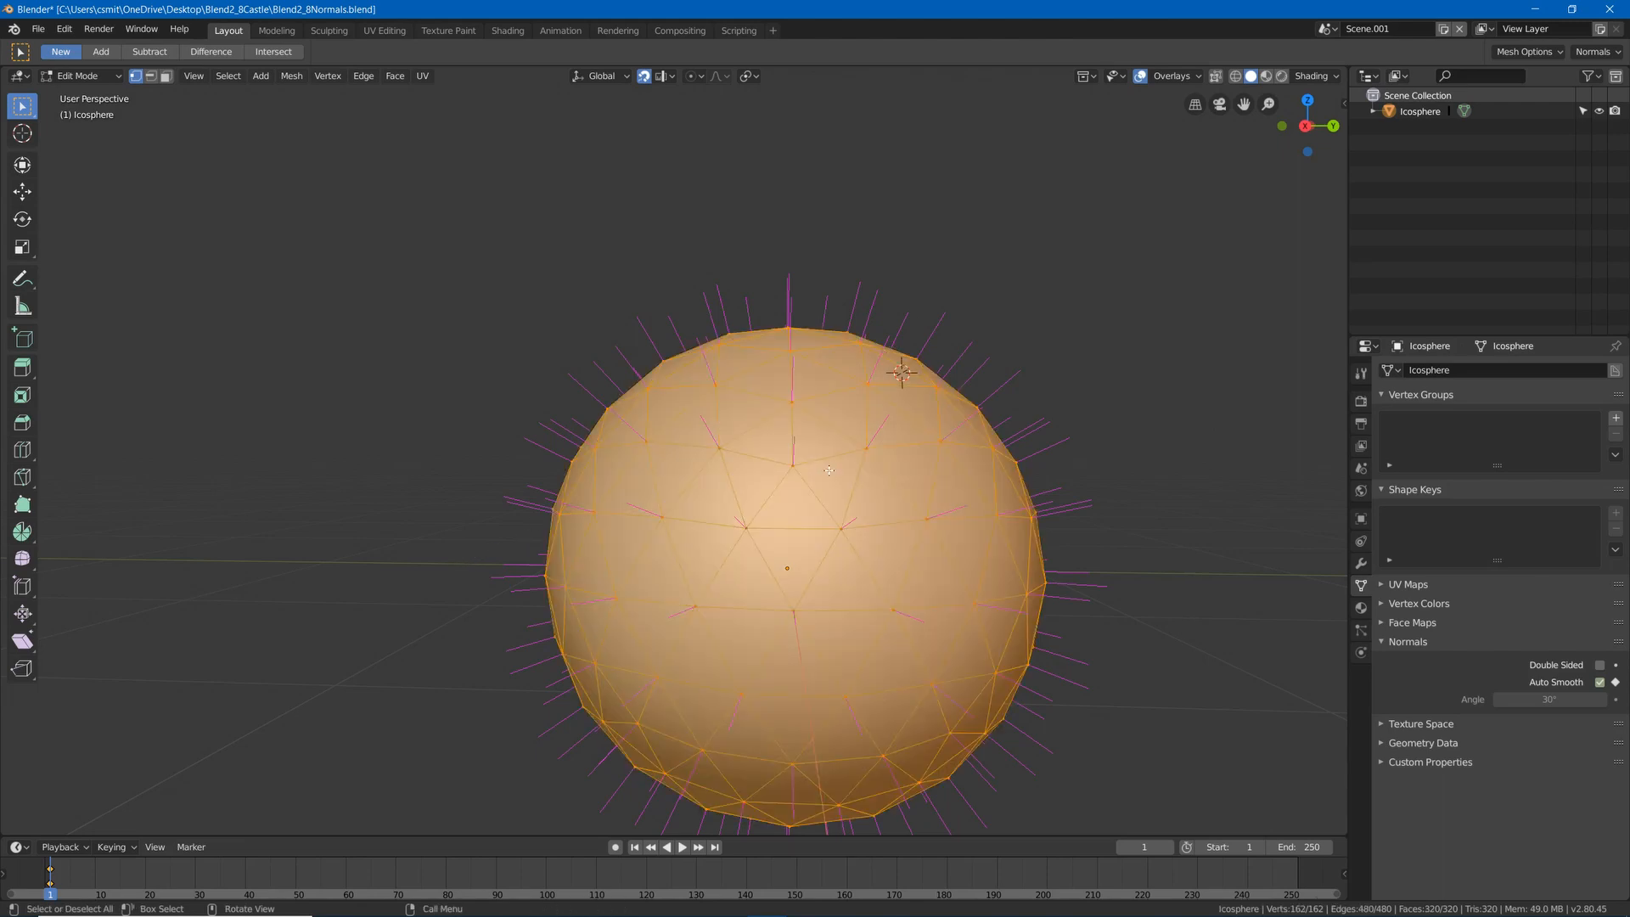
Start Point Normals to Target on the whole icosphere, disable mouse targeting, and reset the normals within the operation.
key(q)
mouse_move(835, 475)
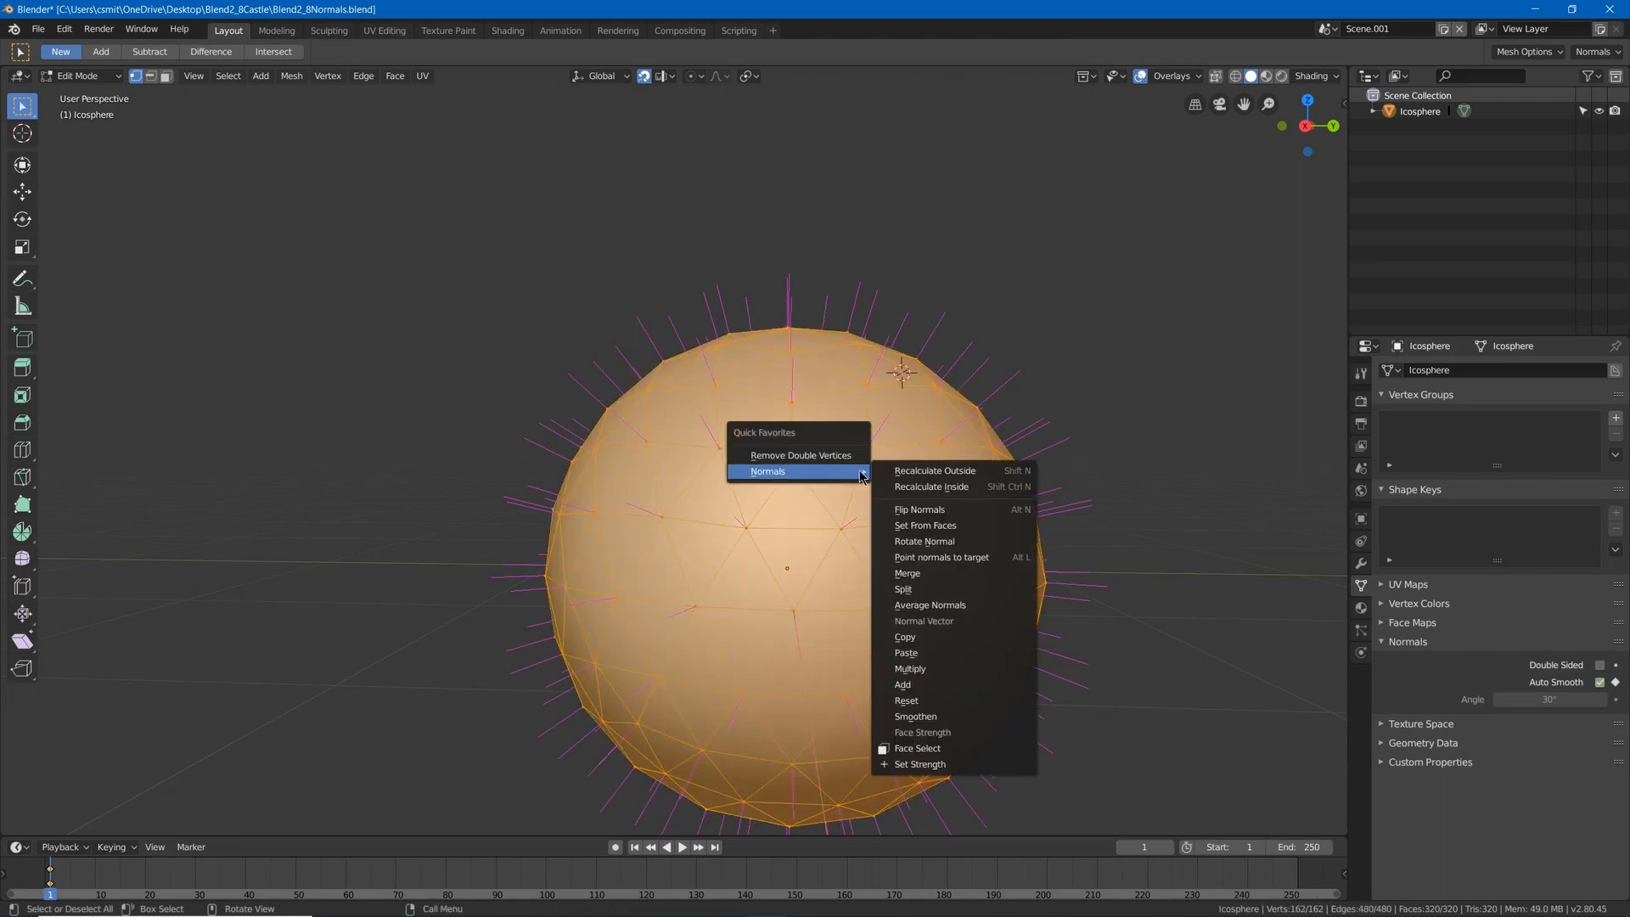
click(1002, 558)
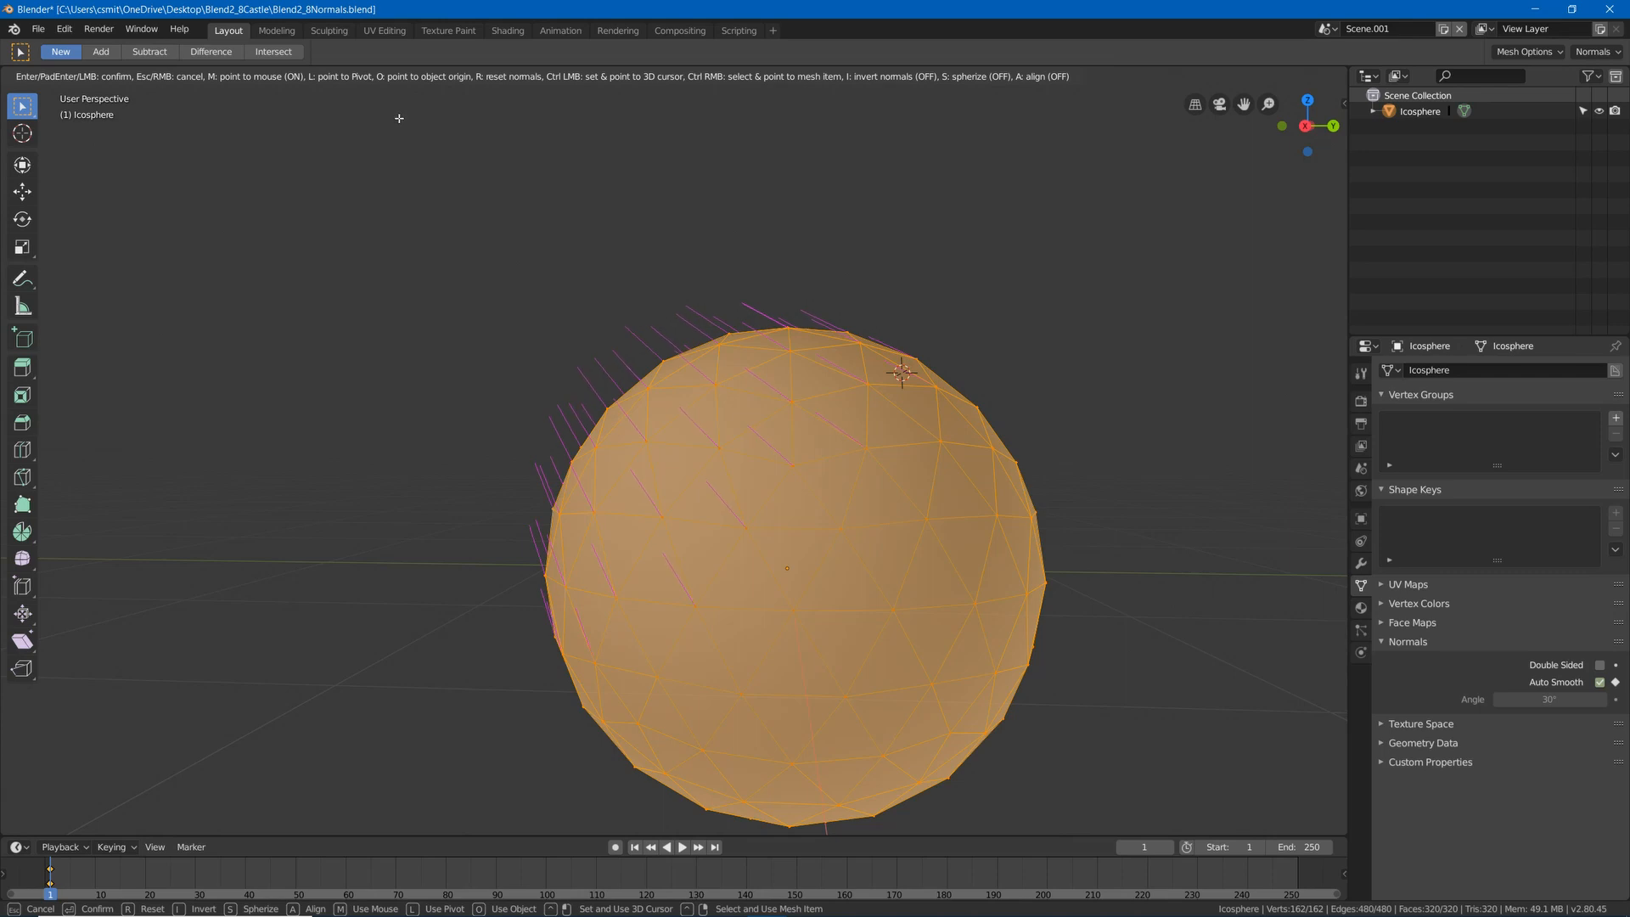
key(m)
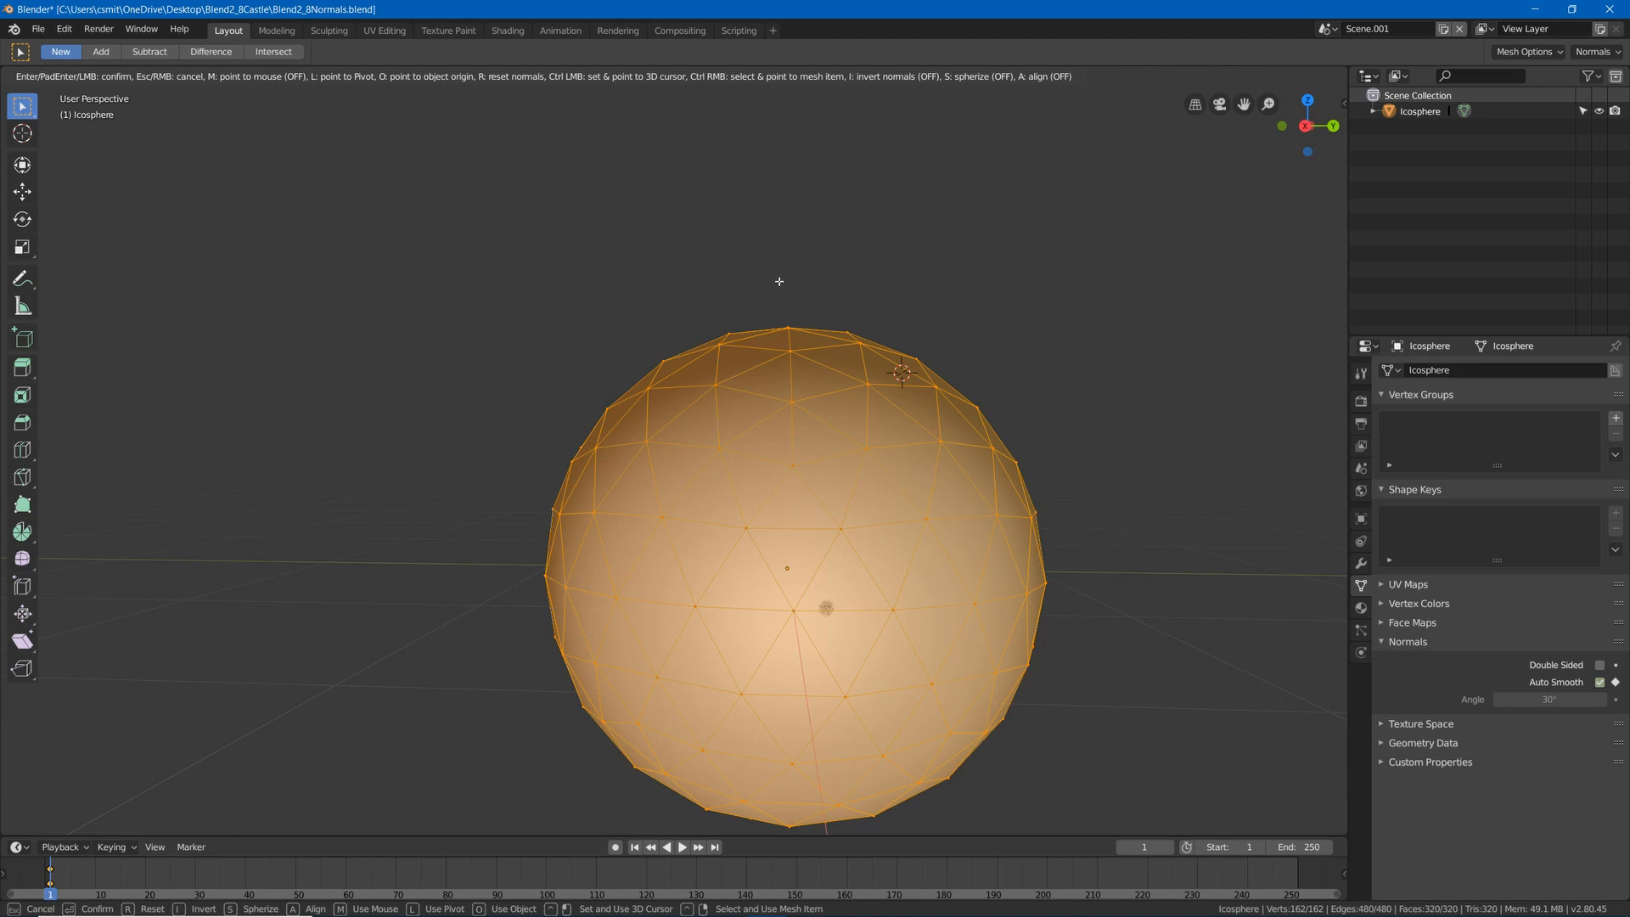
key(r)
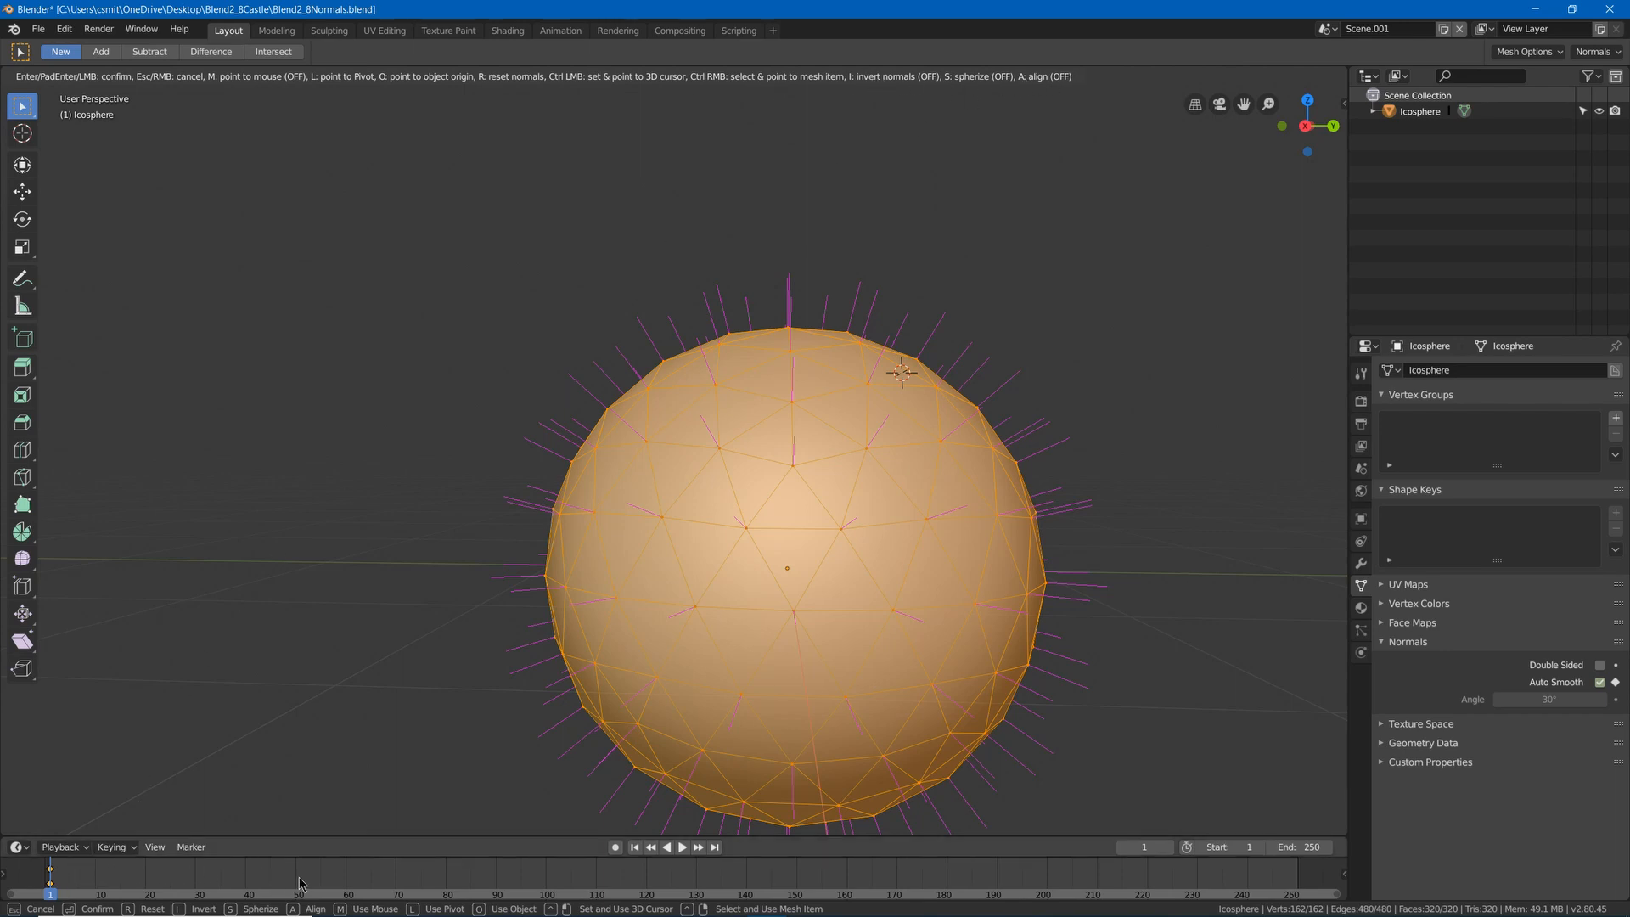
Switch mouse targeting back on and point all the icosphere's normals to a target just above the sphere.
key(q)
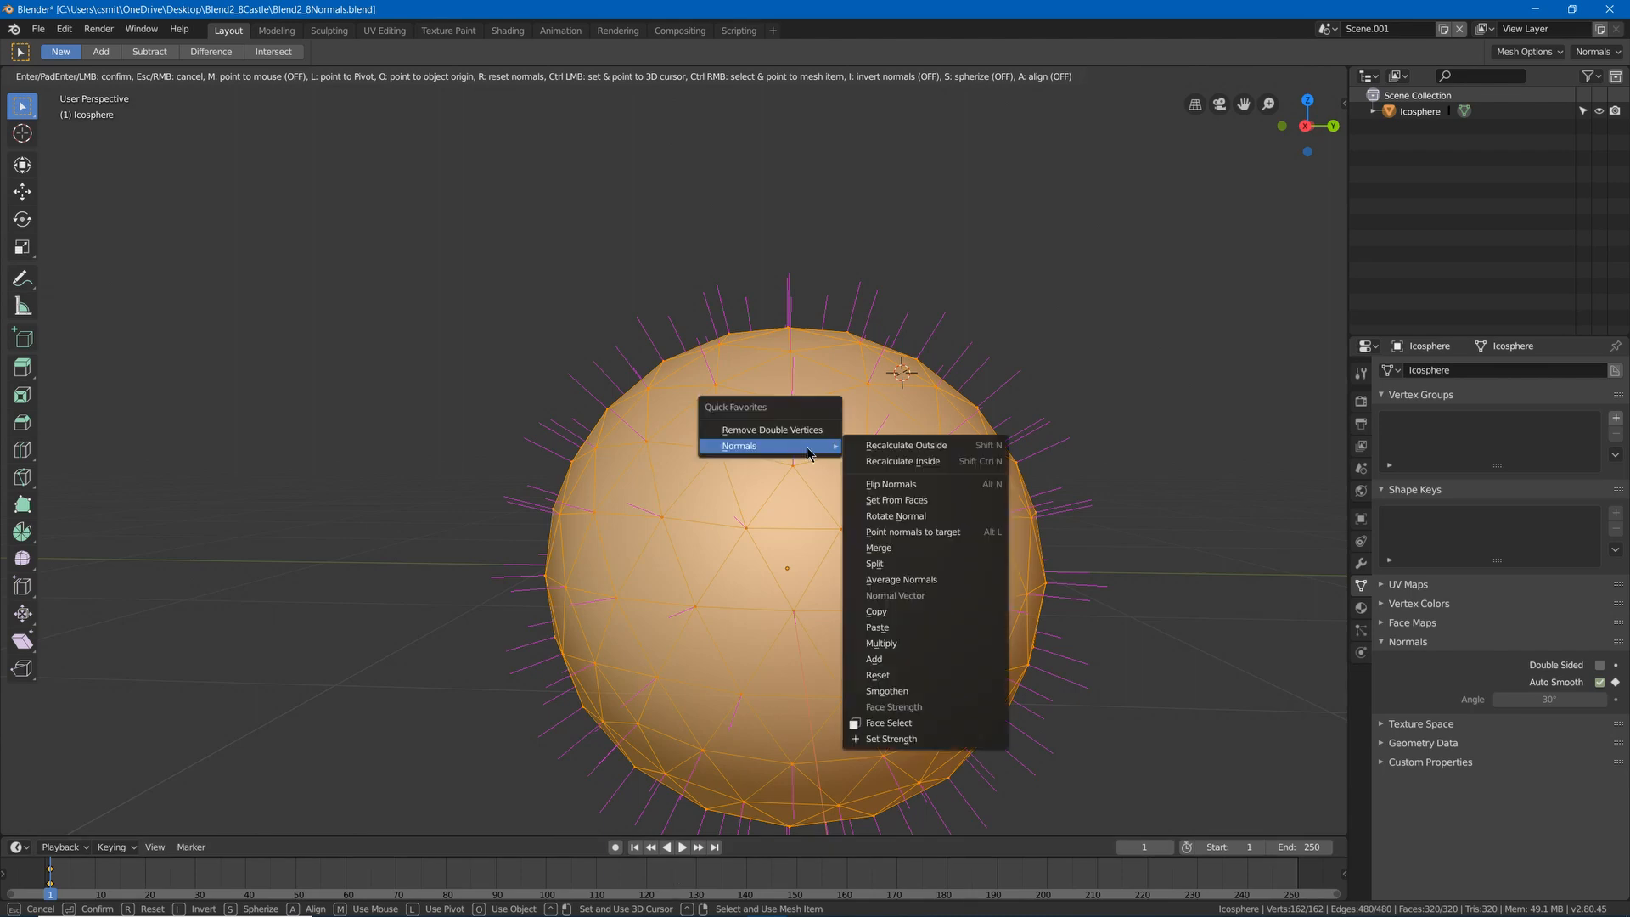
middle_drag(794, 432, 771, 434)
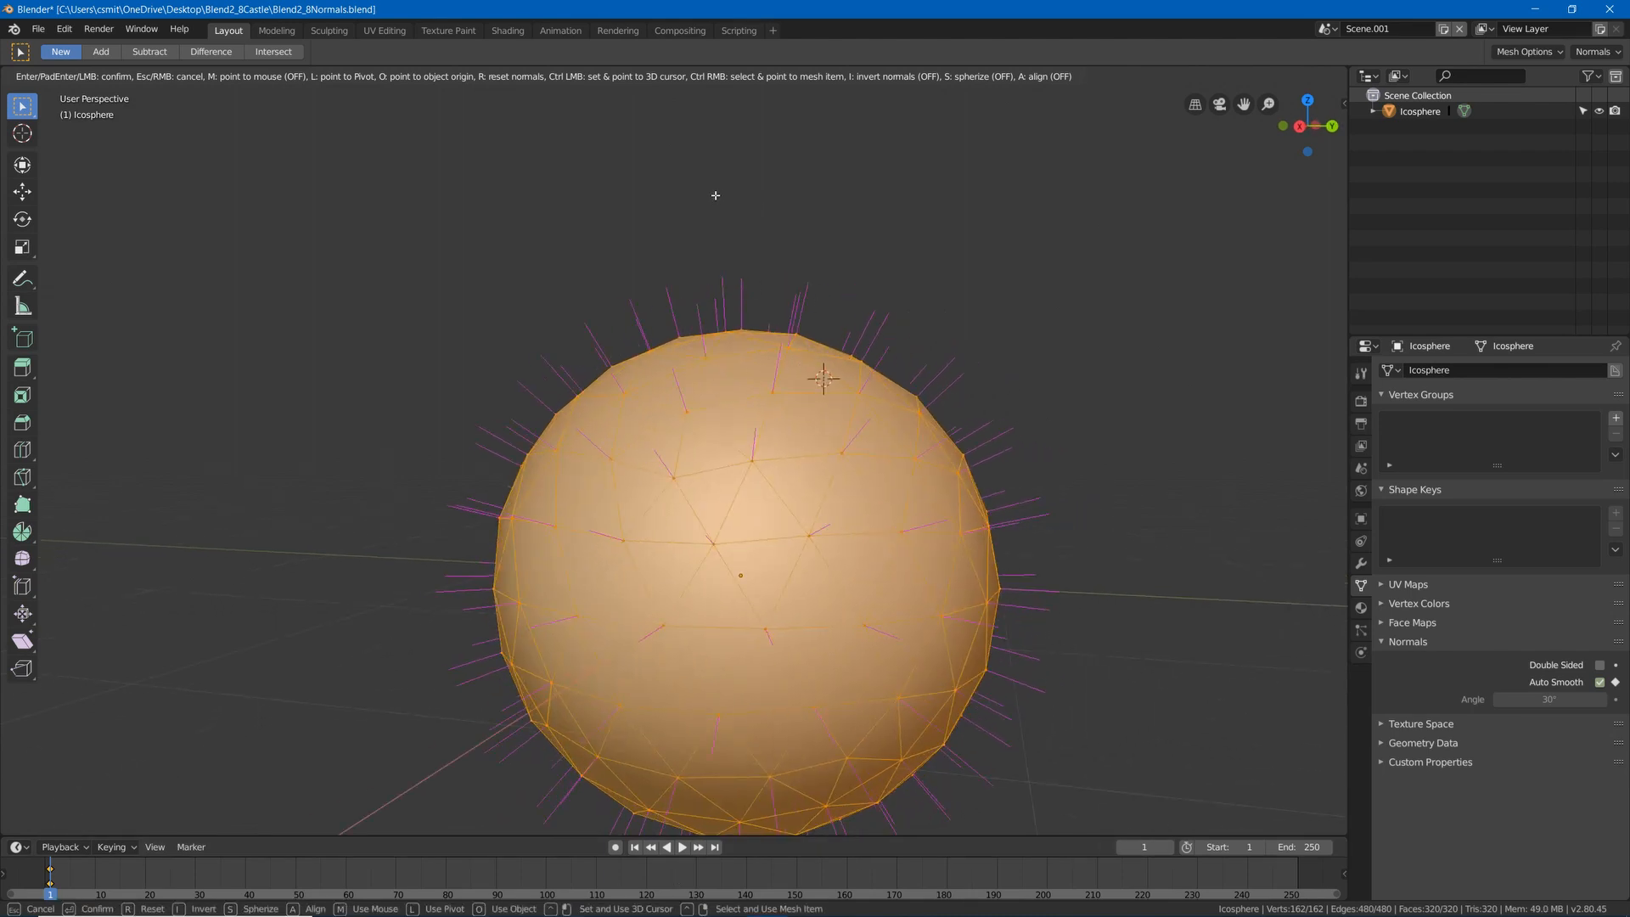
key(m)
click(763, 137)
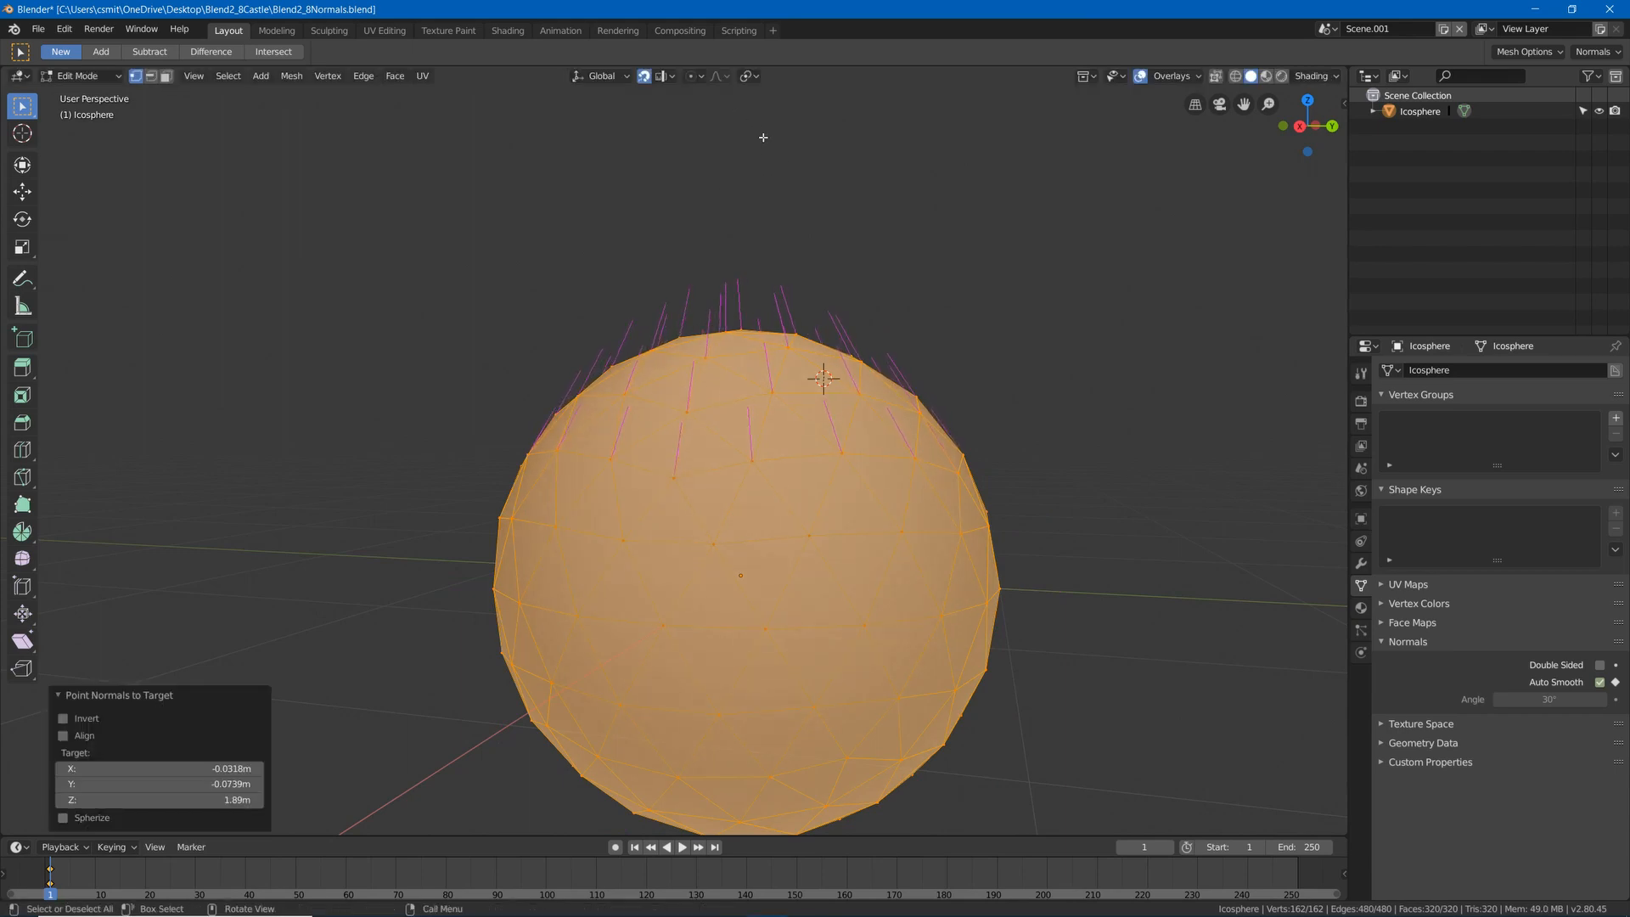
Set the Point Normals to Target coordinates to X 0 m, Y 0 m and Z 1000000 m.
click(202, 771)
text(0)
key(Tab)
text(0)
key(Tab)
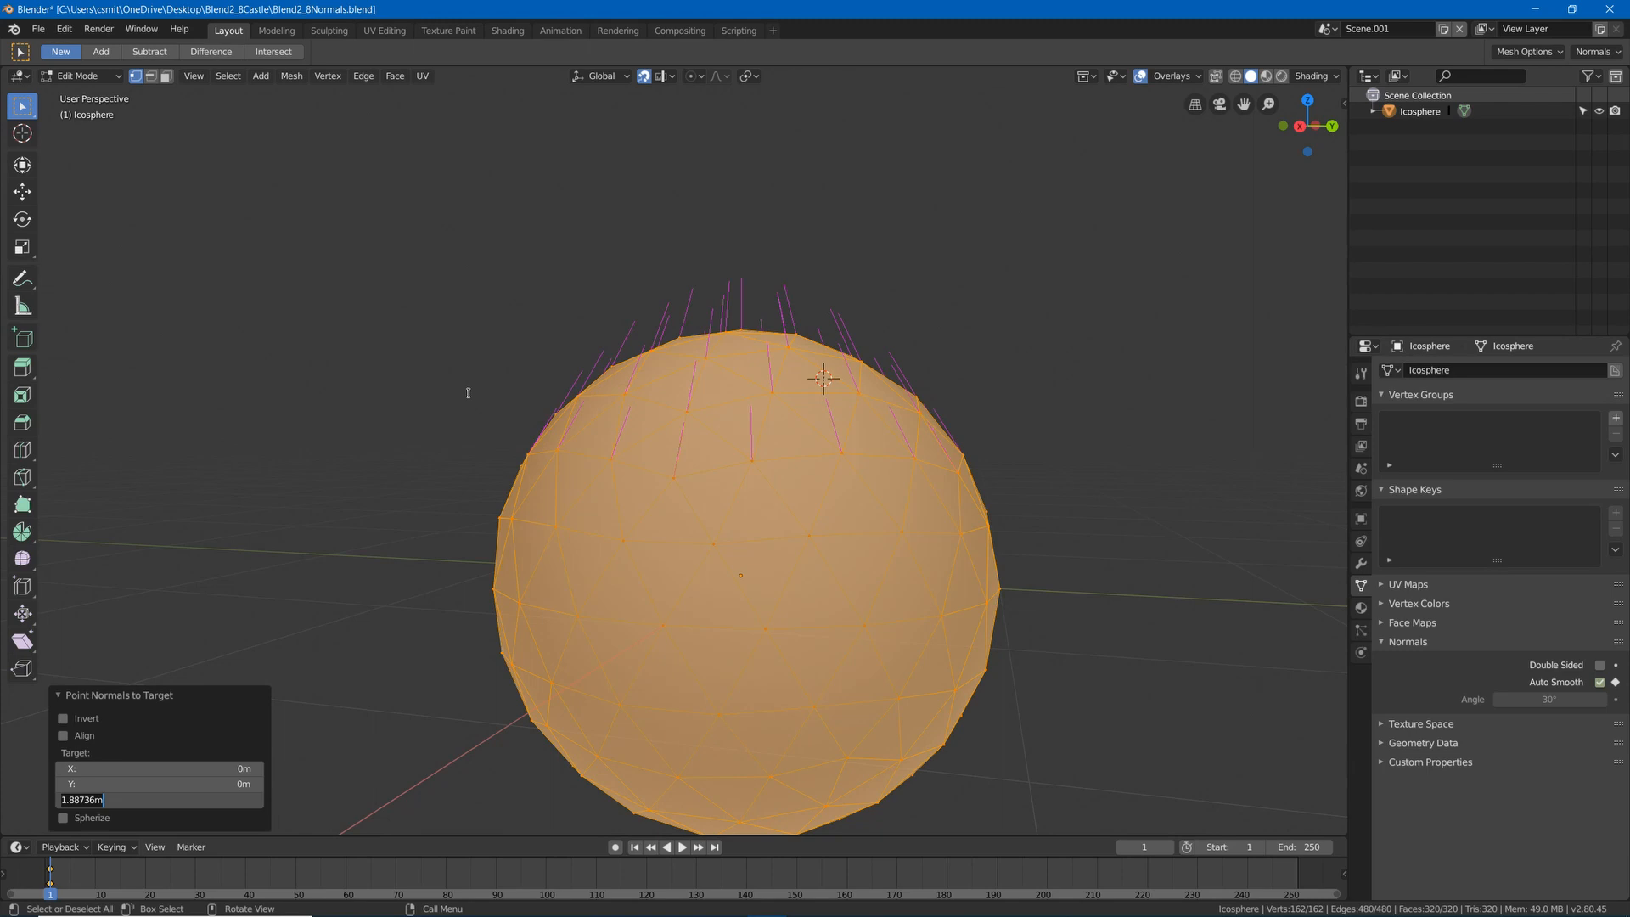
text(1000000)
key(Return)
middle_drag(608, 523, 616, 603)
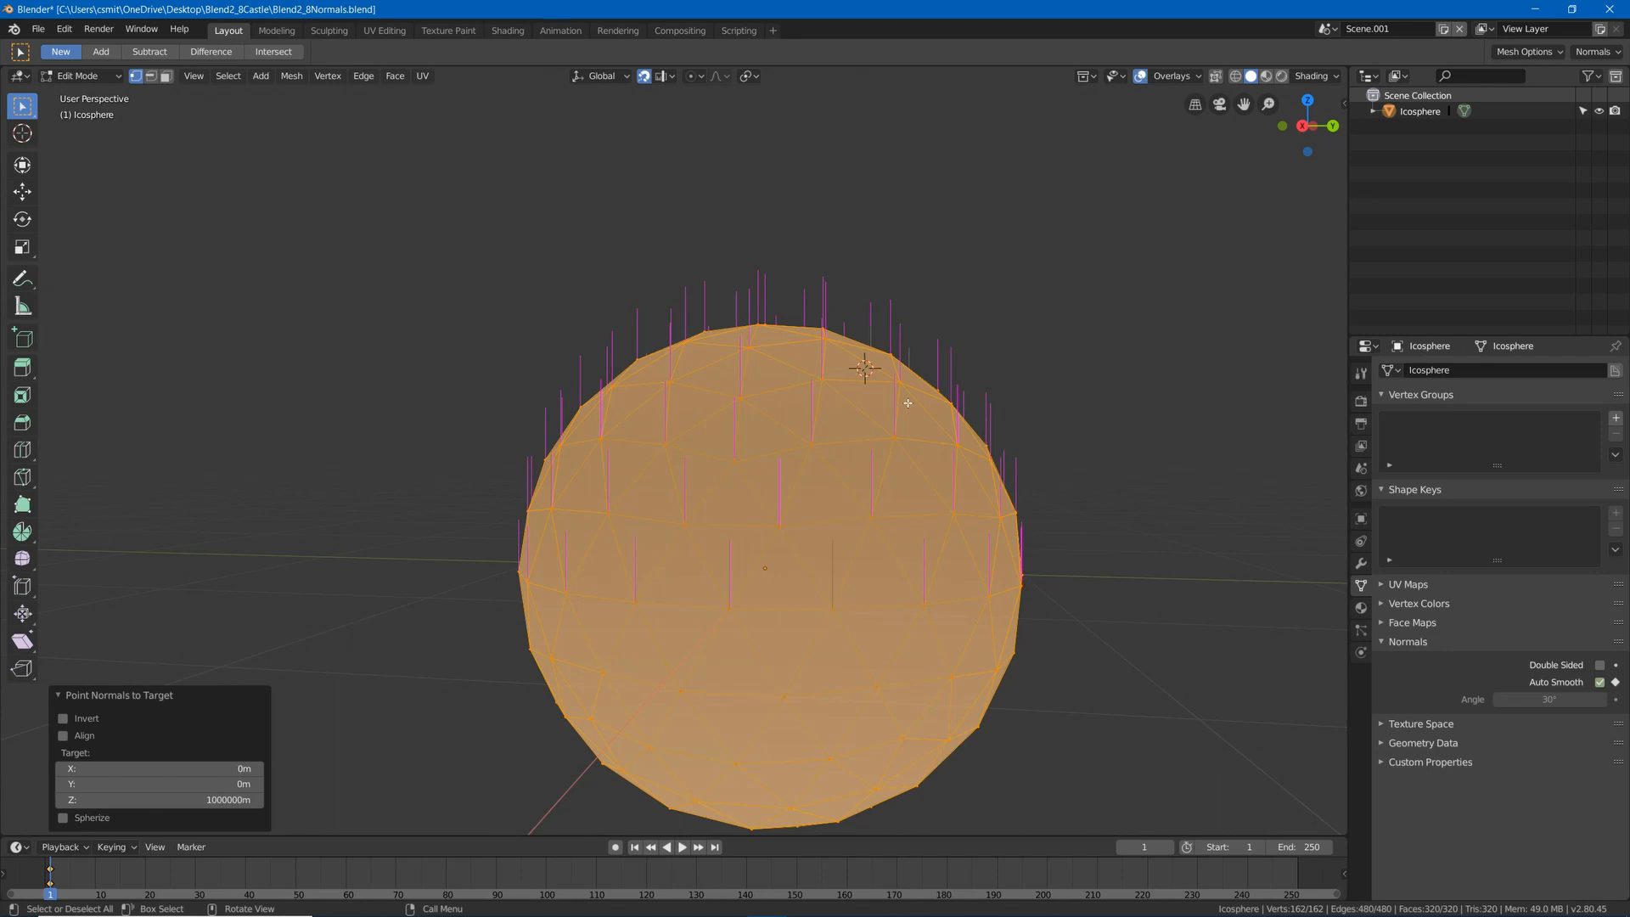
middle_drag(958, 391, 928, 386)
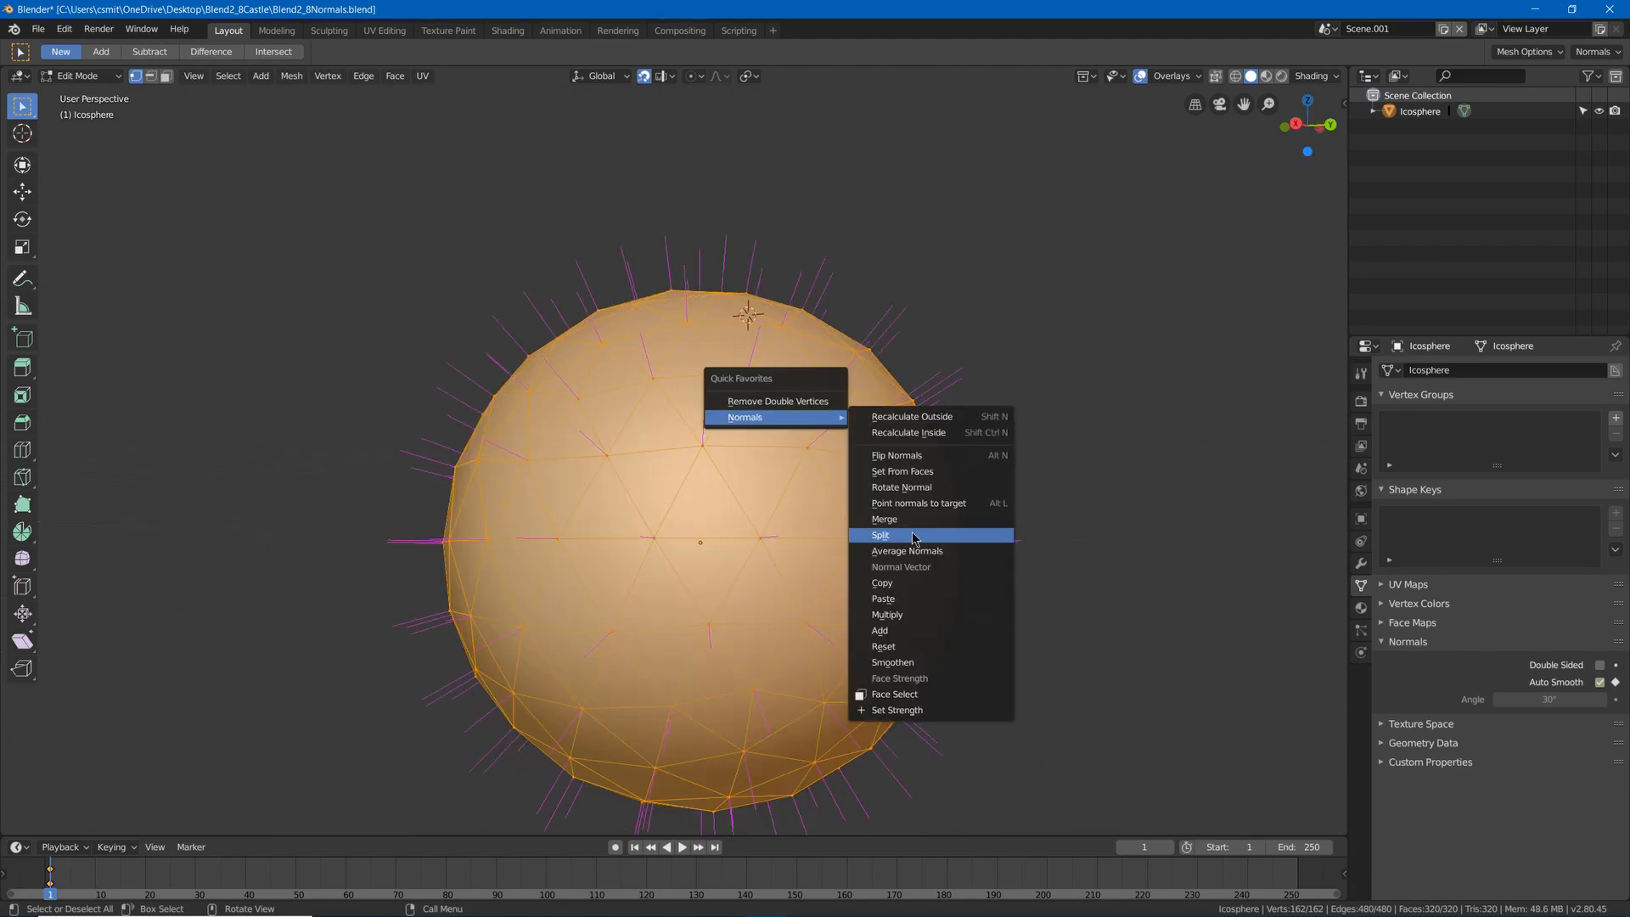
Try splitting the icosphere's normals and marking all its edges sharp, undoing each attempt.
click(912, 535)
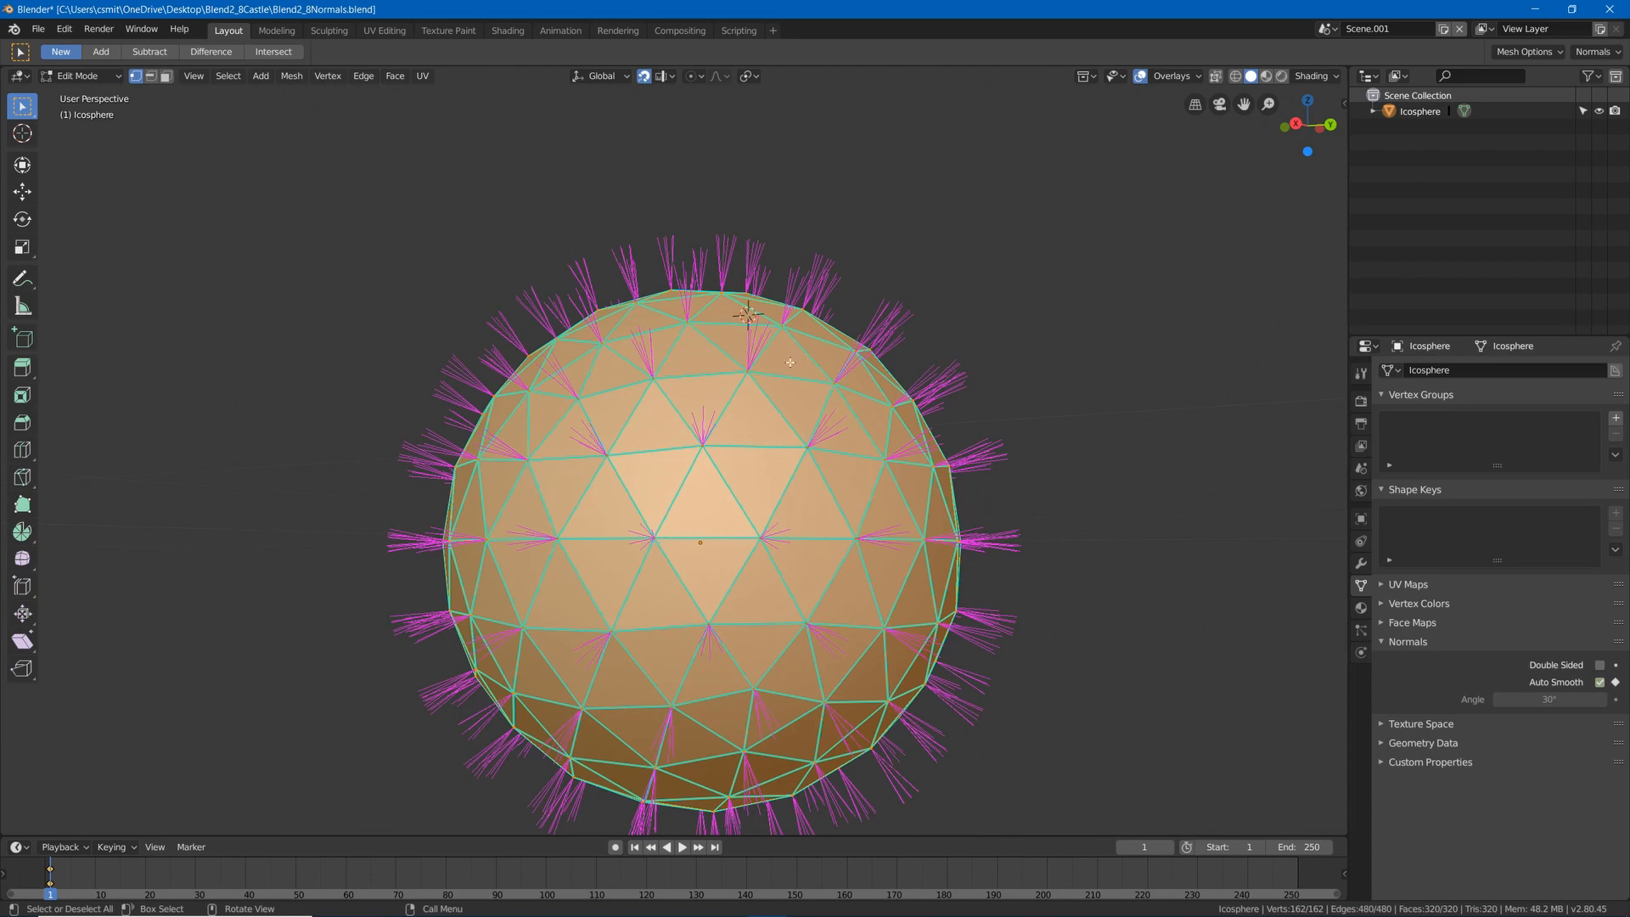
key(ctrl+z)
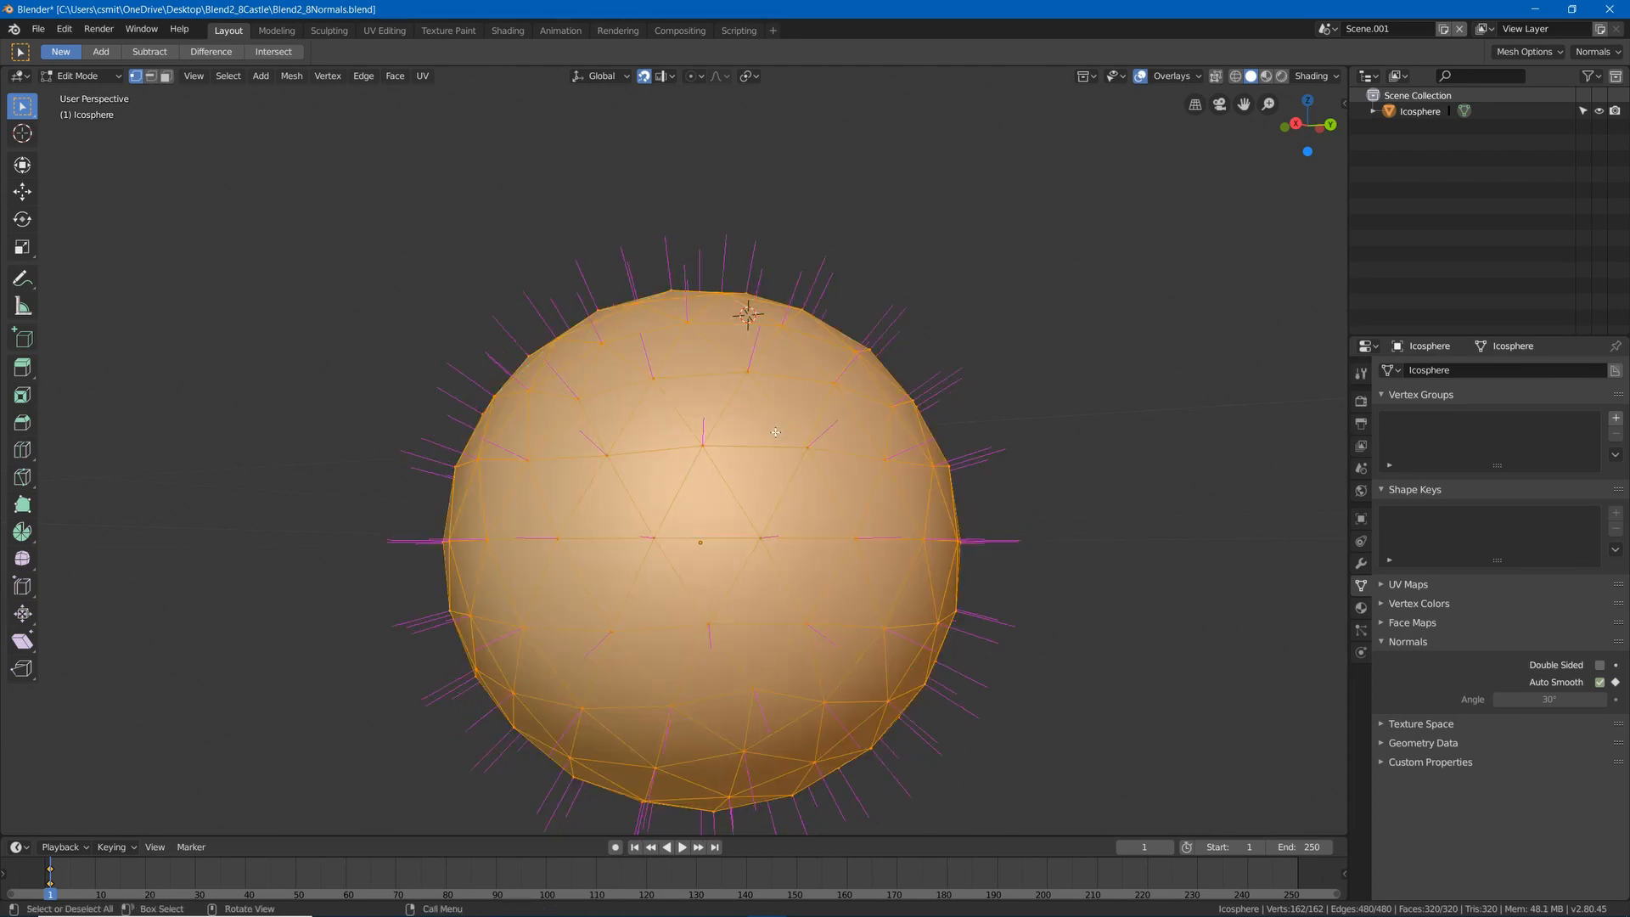
key(ctrl+e)
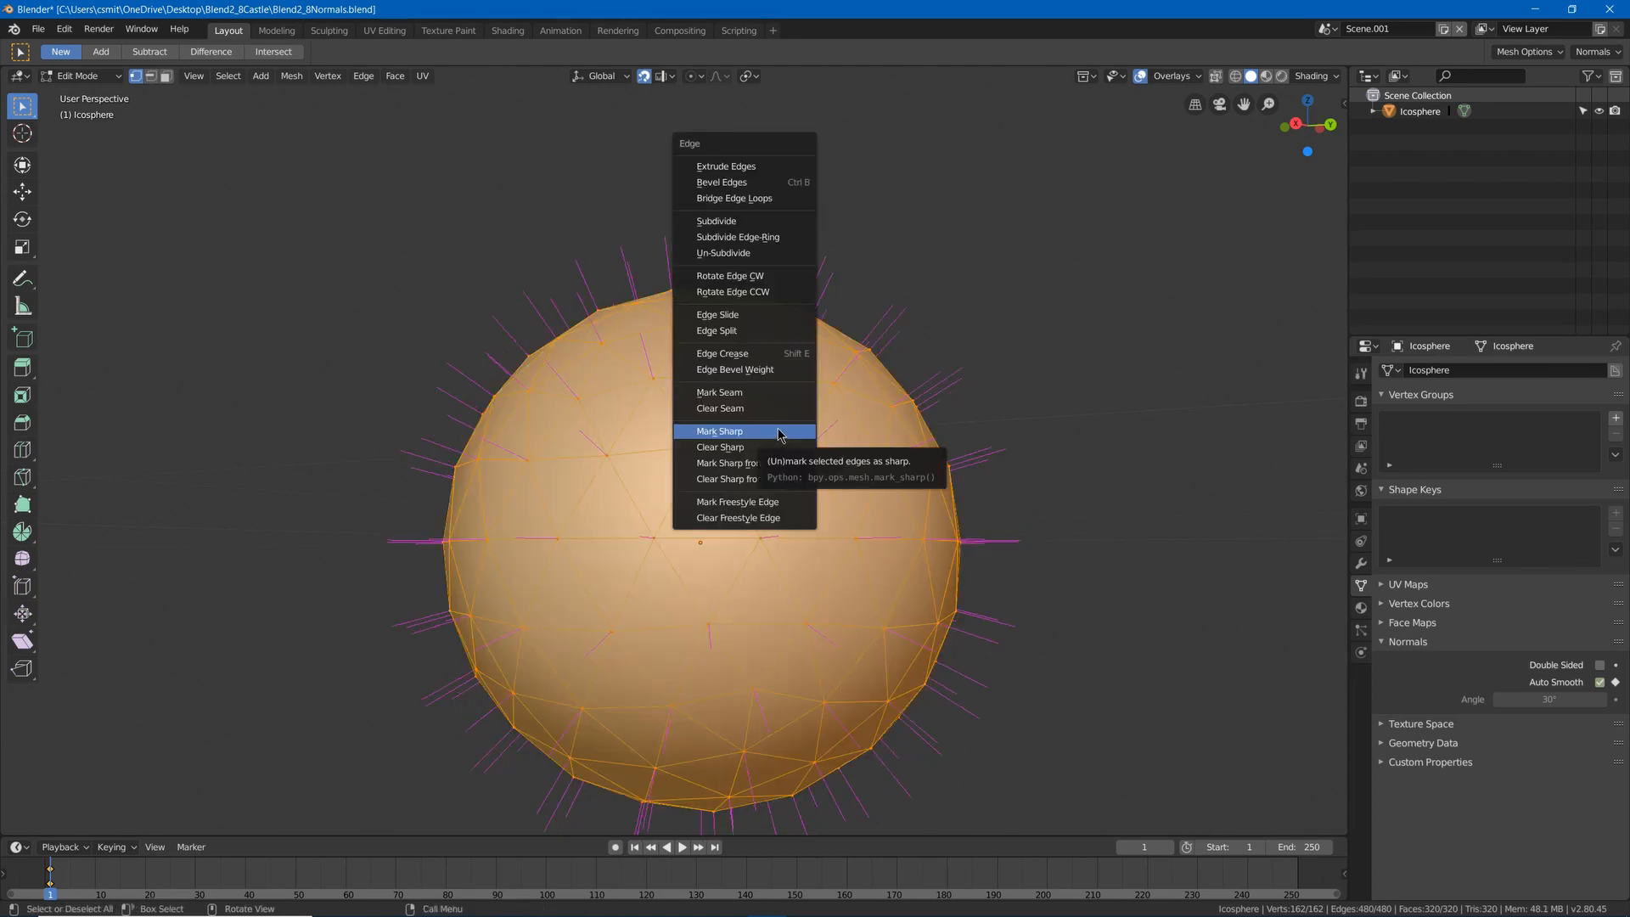
click(763, 436)
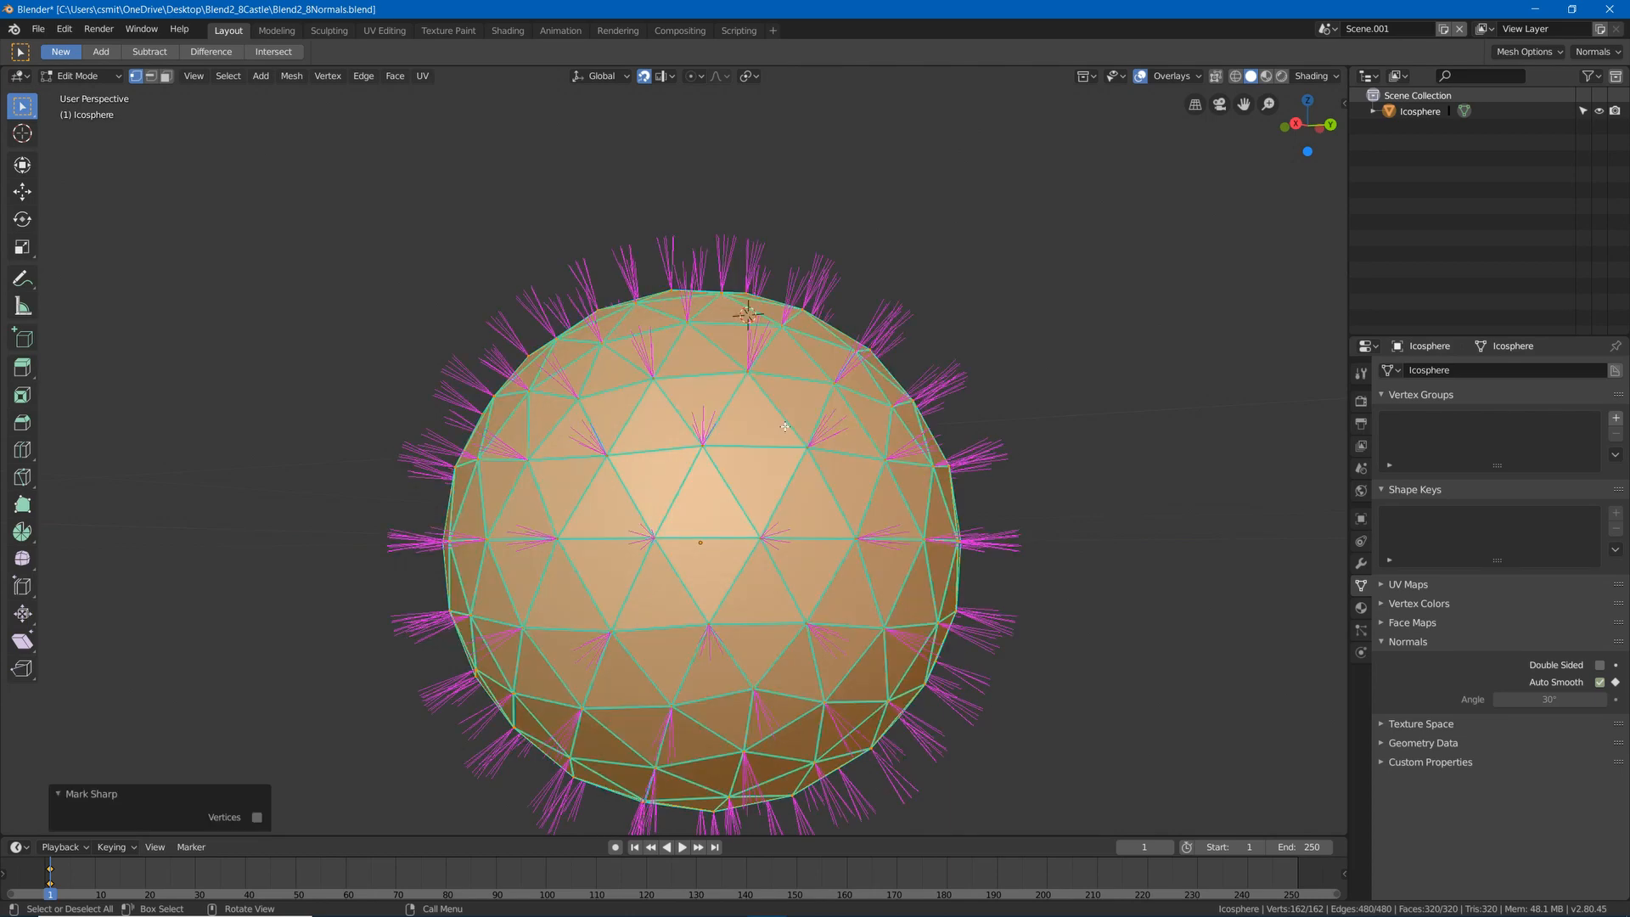
key(ctrl+z)
Mark all the icosphere's edges sharp, then try merging the normals and undo the merge.
key(ctrl+e)
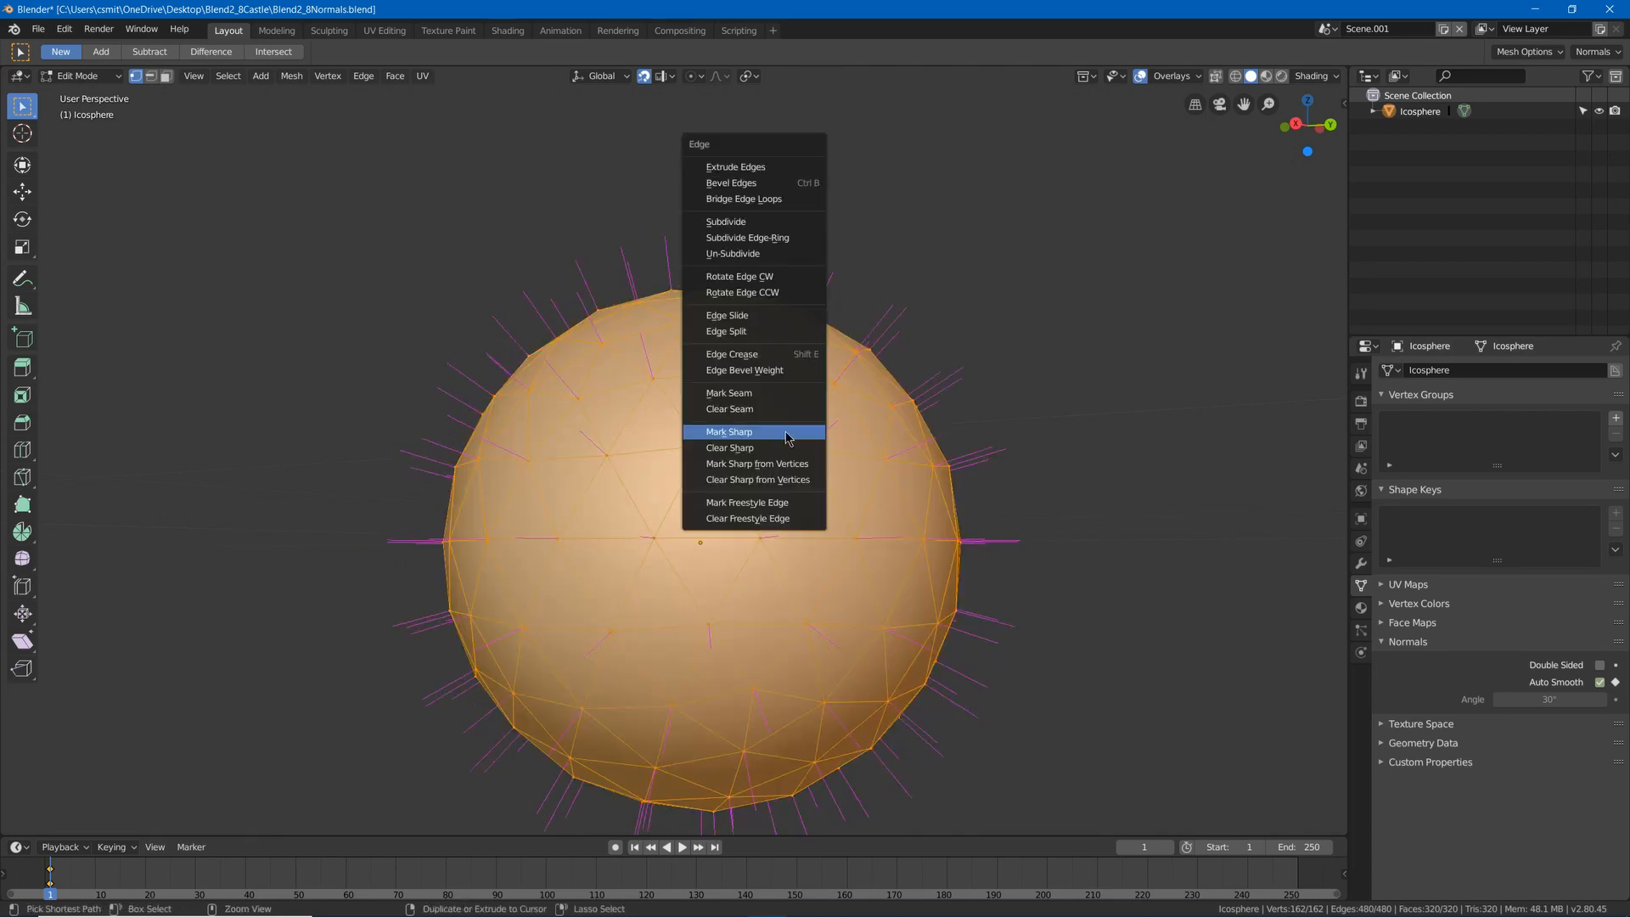
click(791, 432)
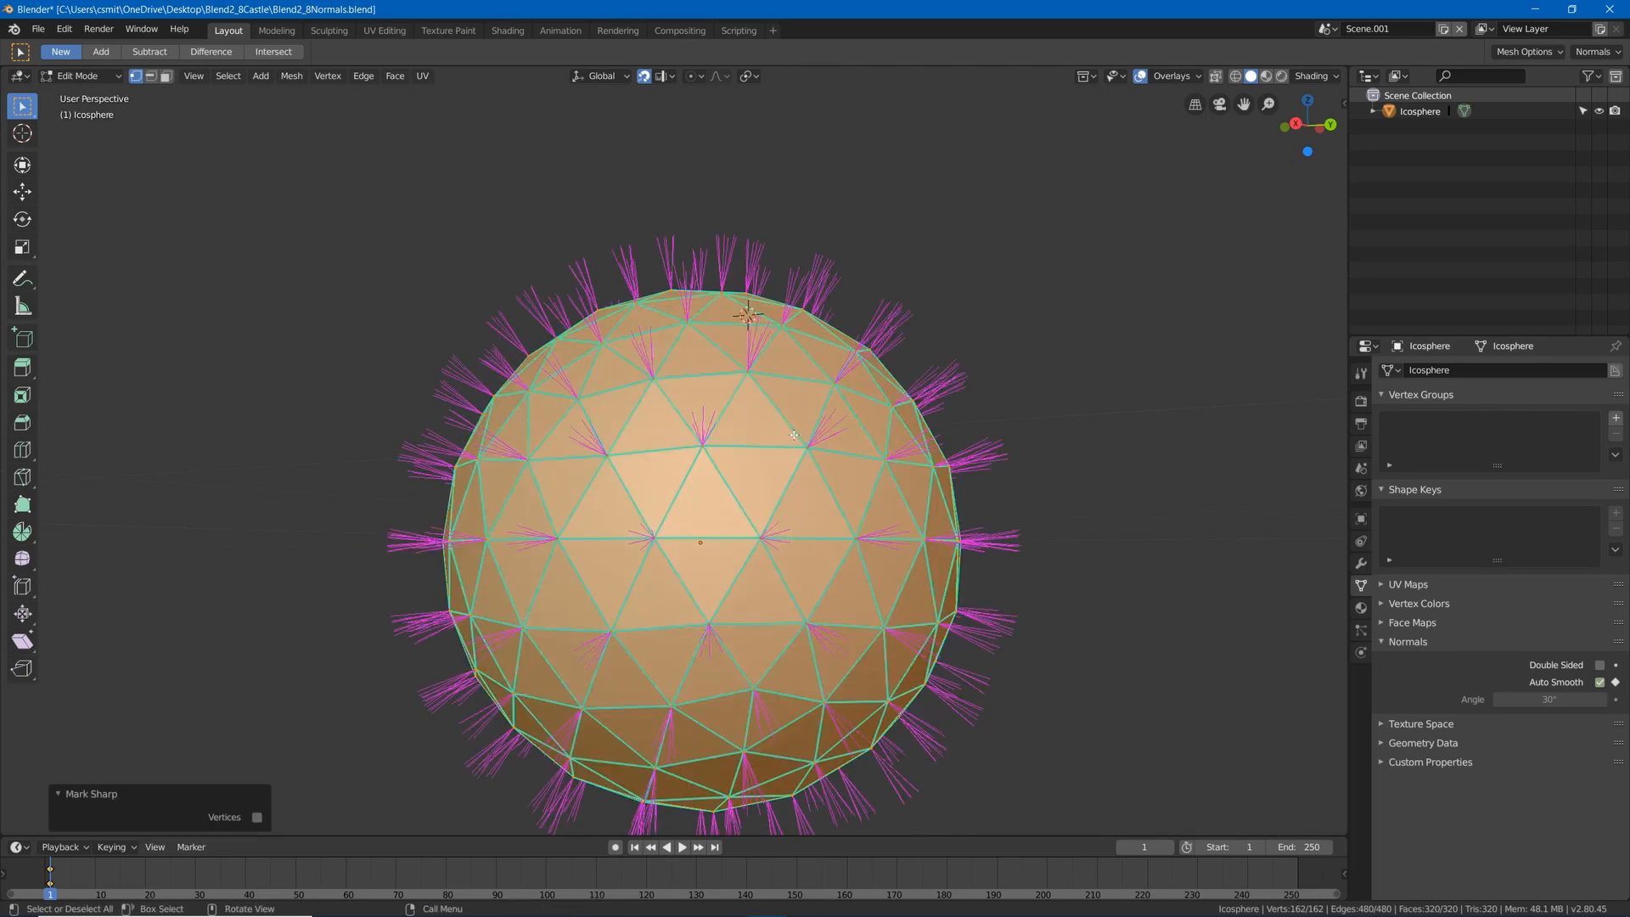
key(q)
mouse_move(794, 435)
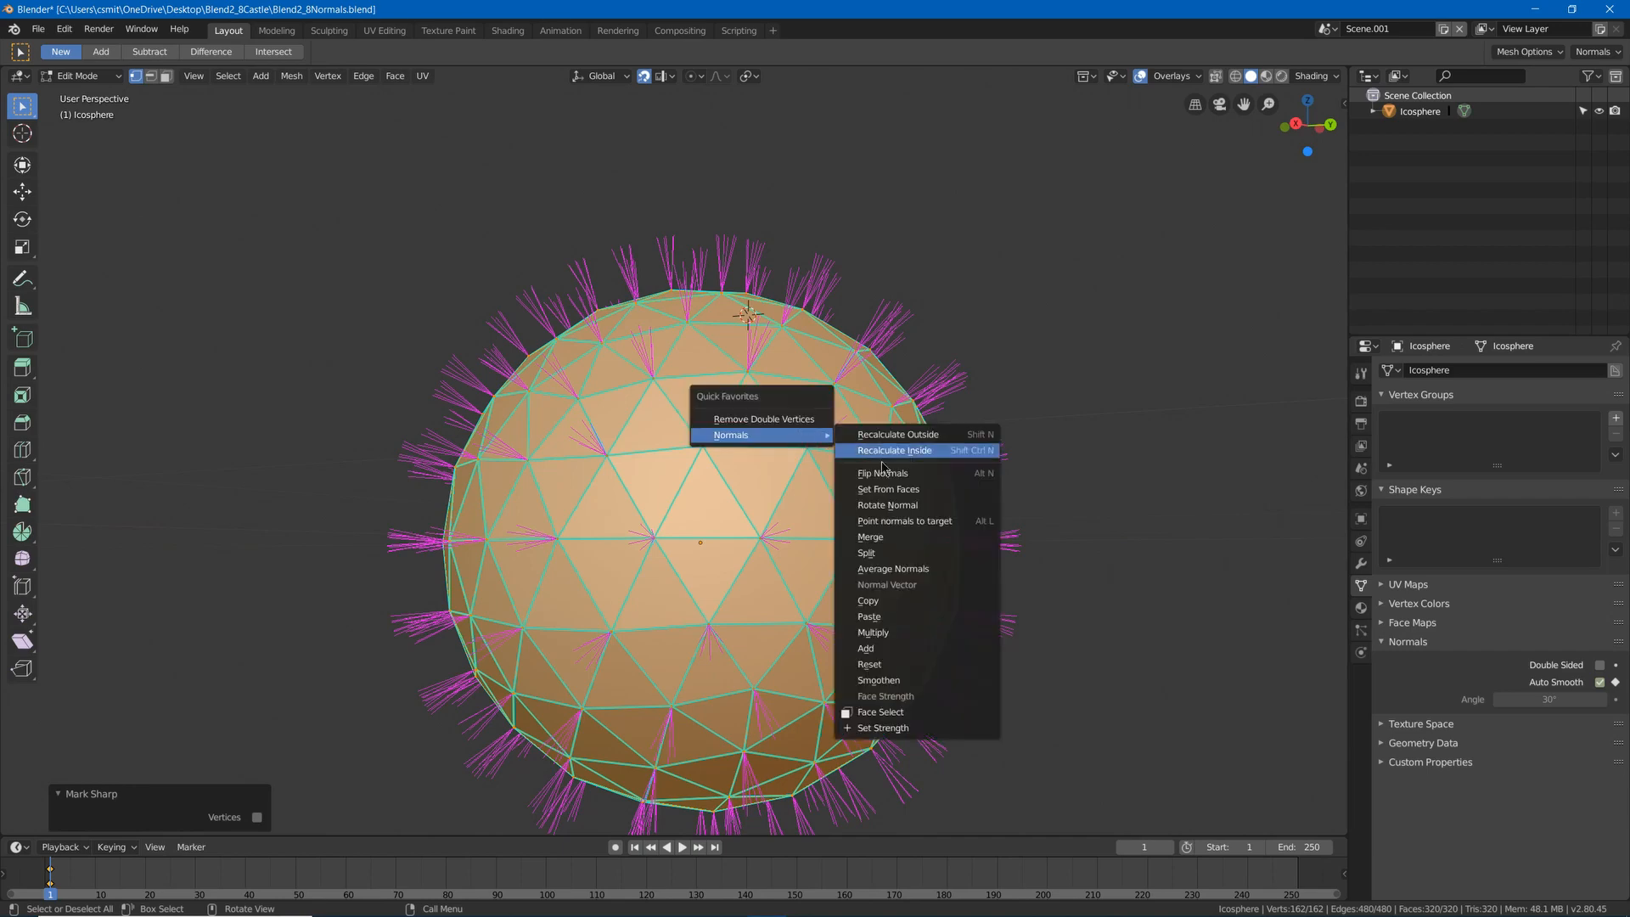
click(917, 538)
key(ctrl+z)
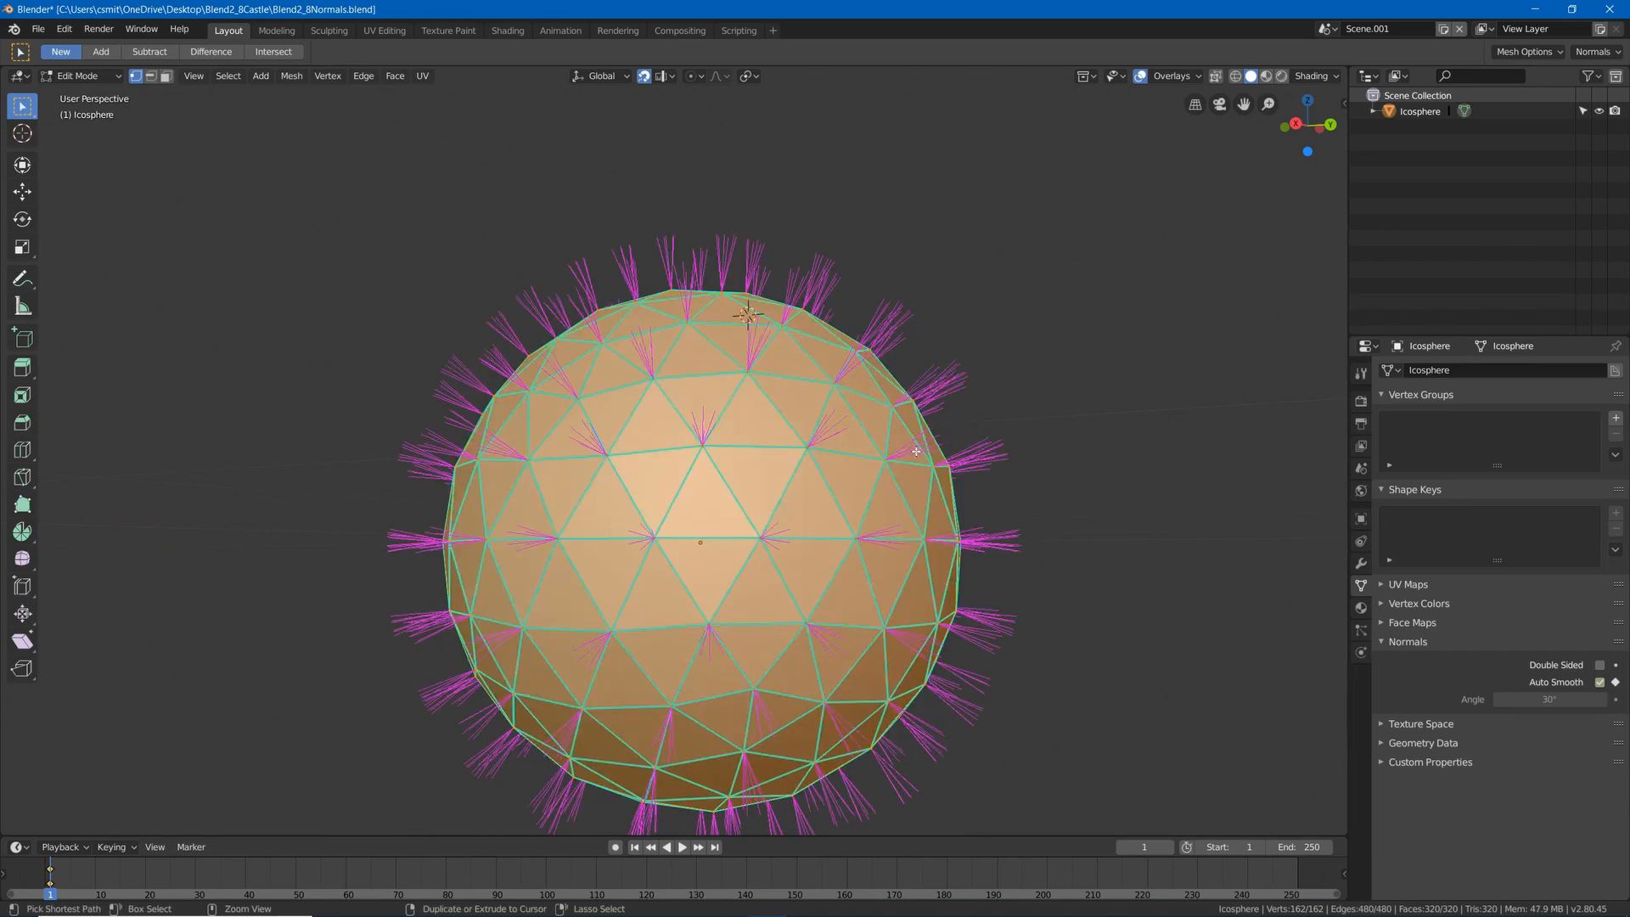
Merge the split normals of the whole selected icosphere.
key(alt+F4)
click(890, 527)
key(q)
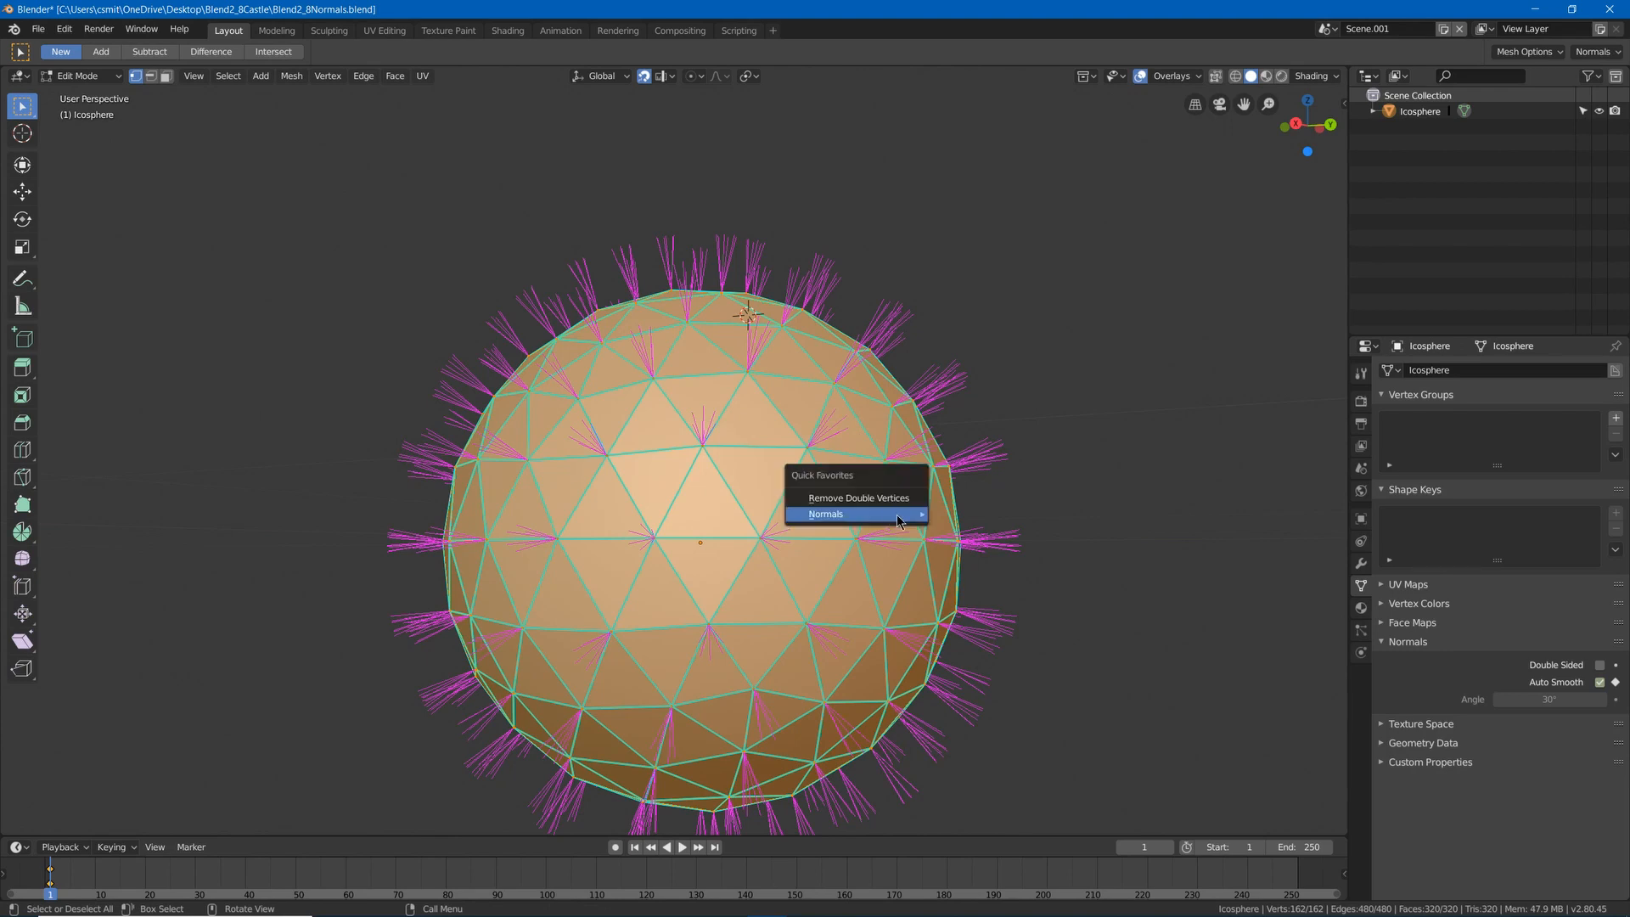
mouse_move(897, 514)
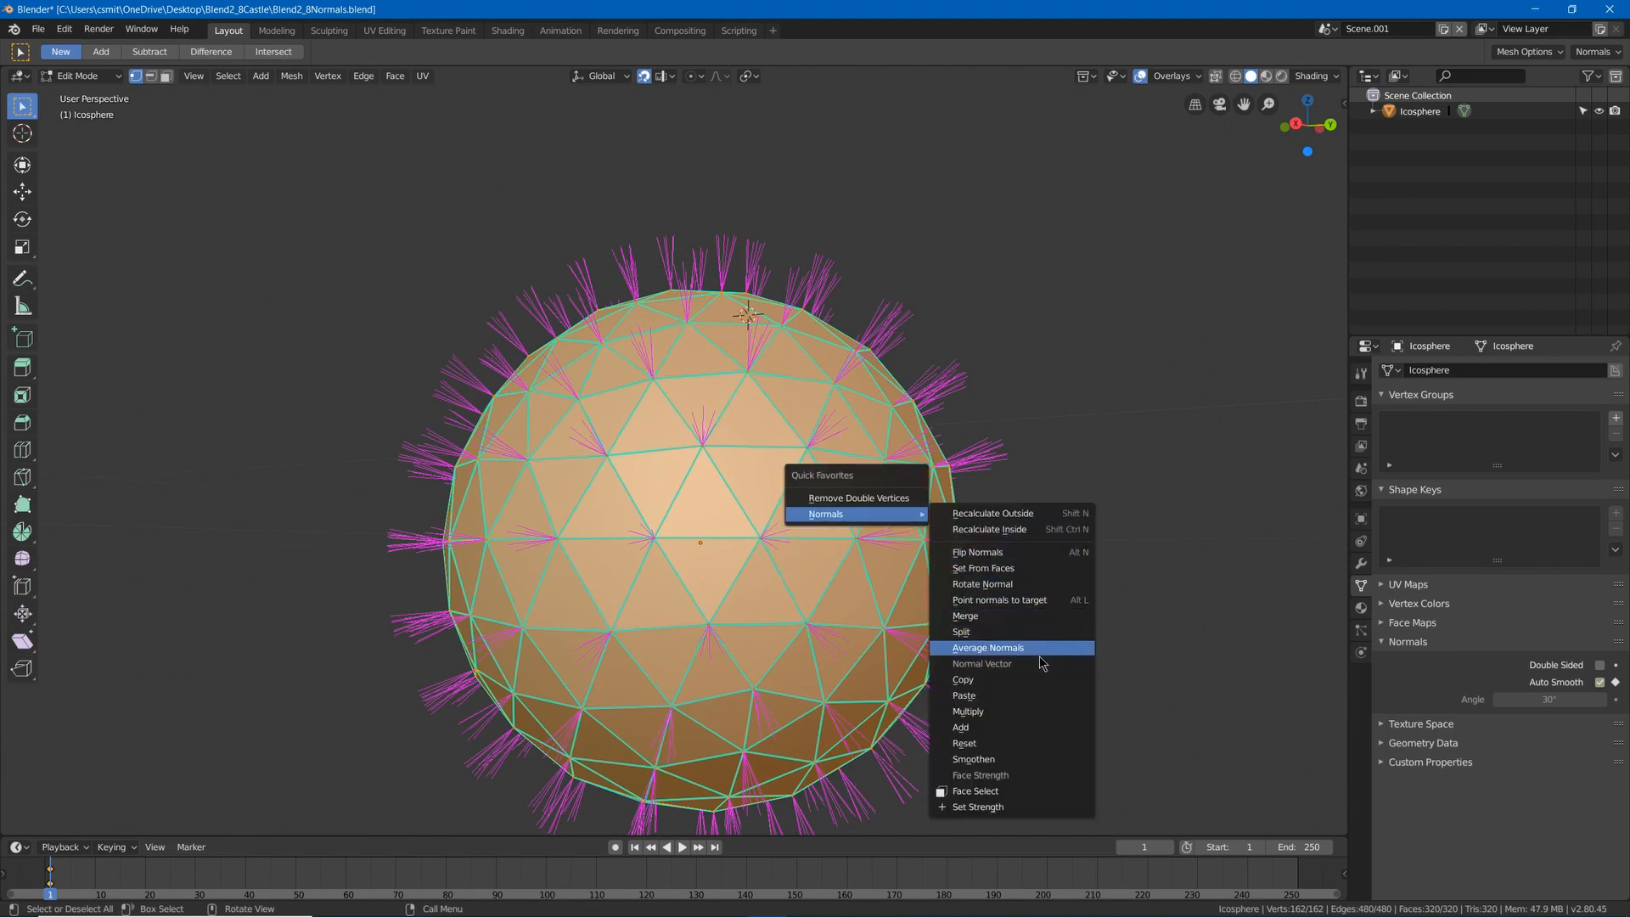
click(1020, 617)
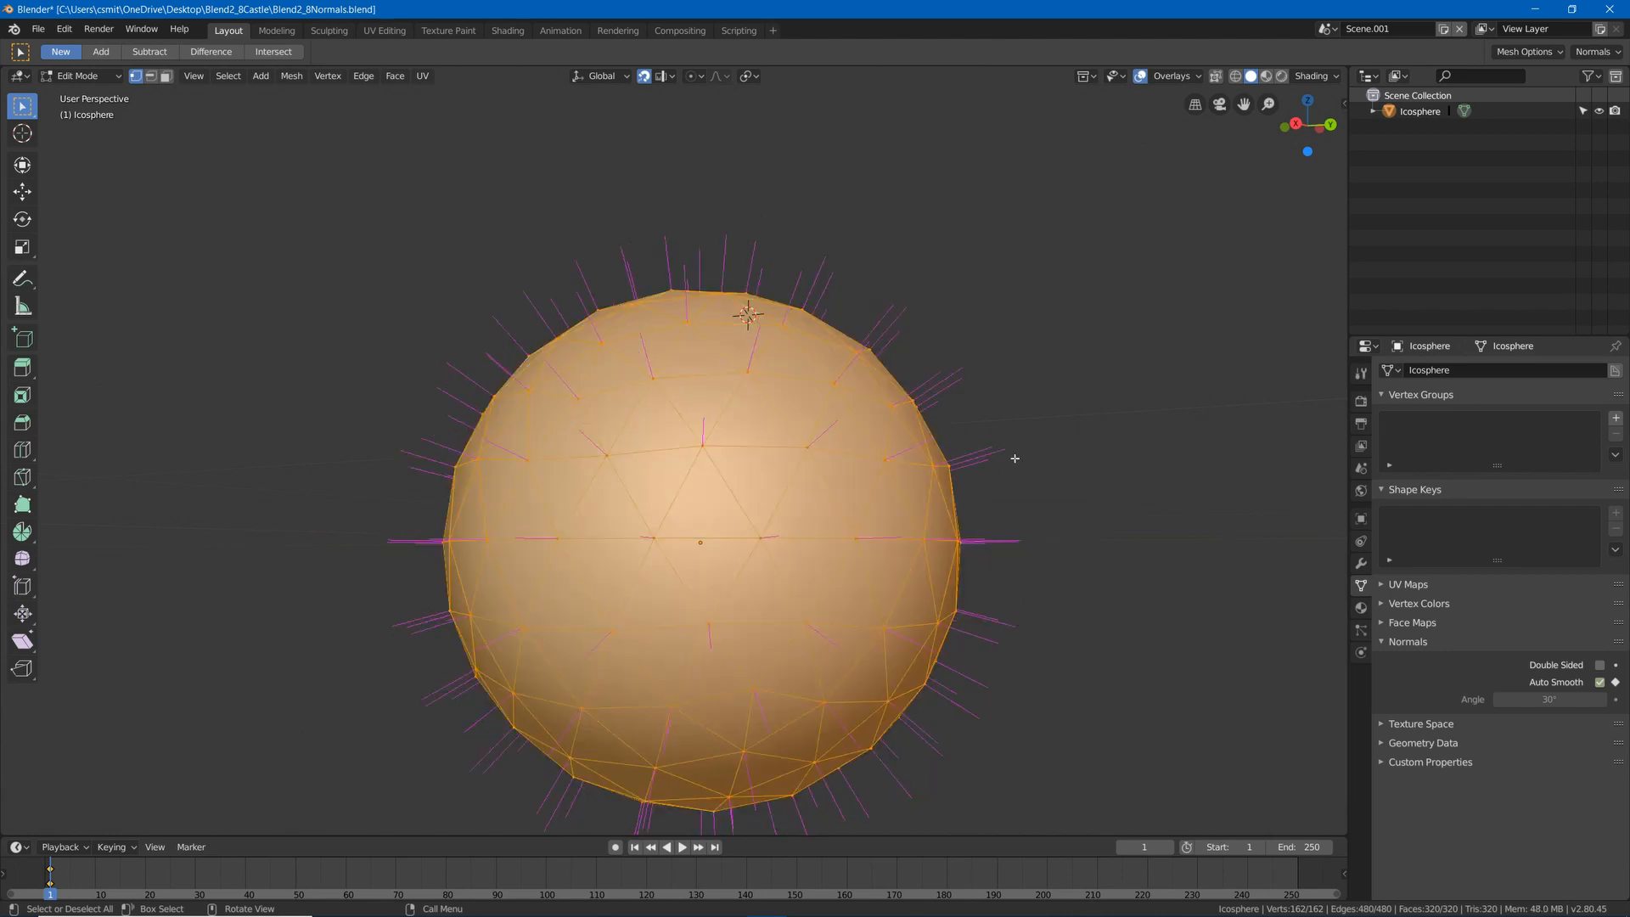
Point the icosphere's normals to a target beside the sphere at about X -0.937, Y 1.91, Z 0.424 m, and average the normals.
key(q)
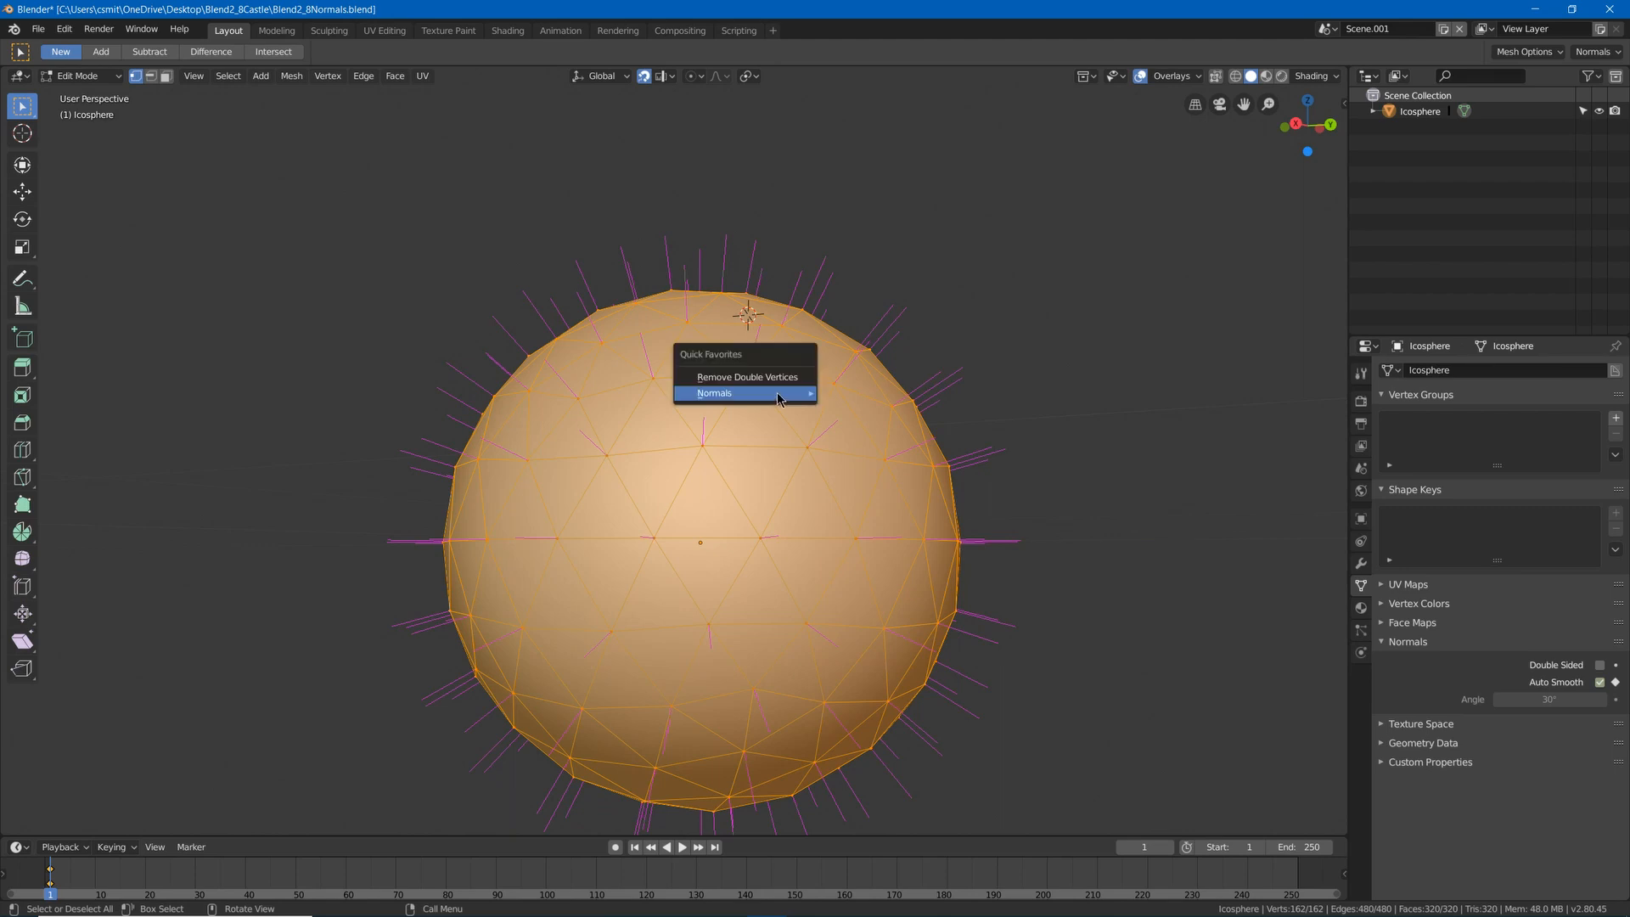
mouse_move(782, 394)
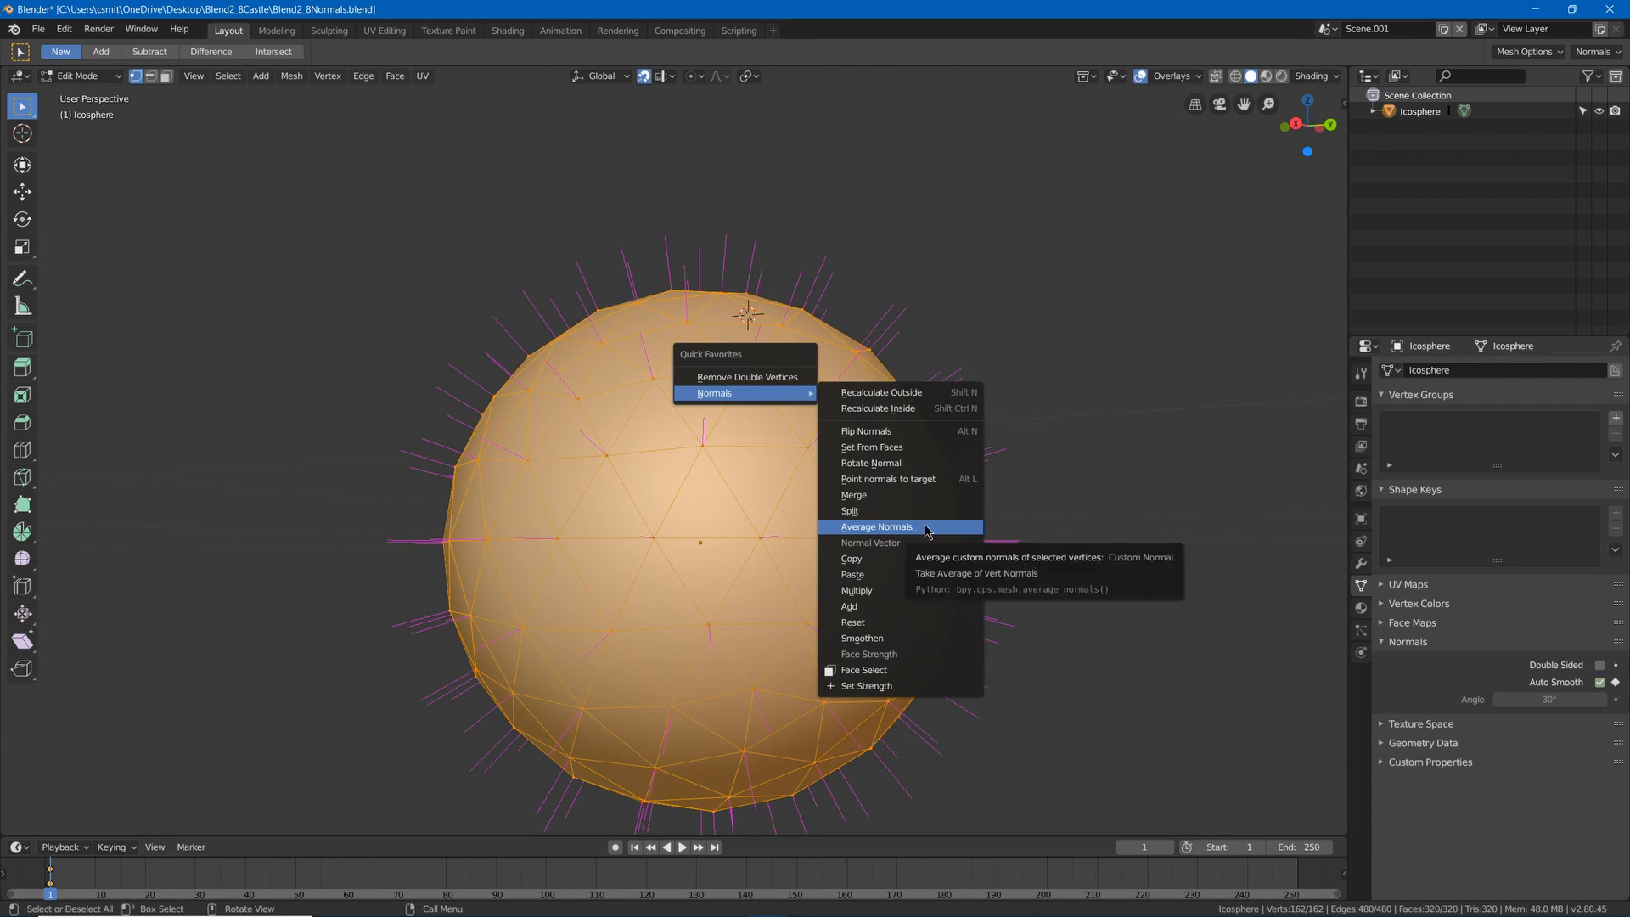
click(919, 481)
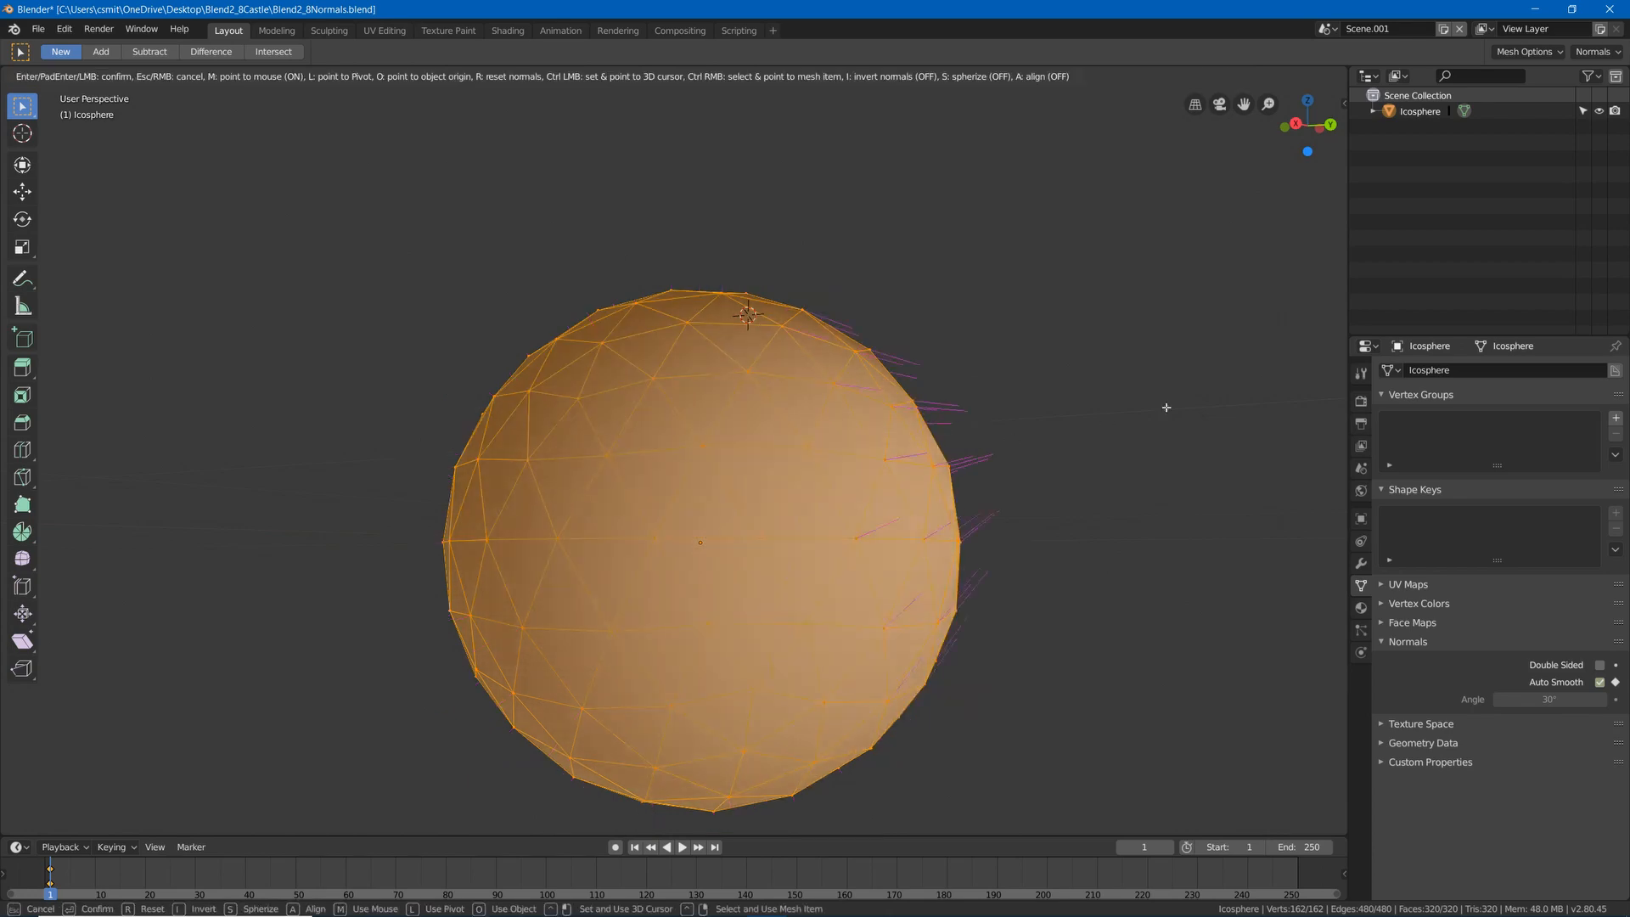
click(1231, 433)
key(q)
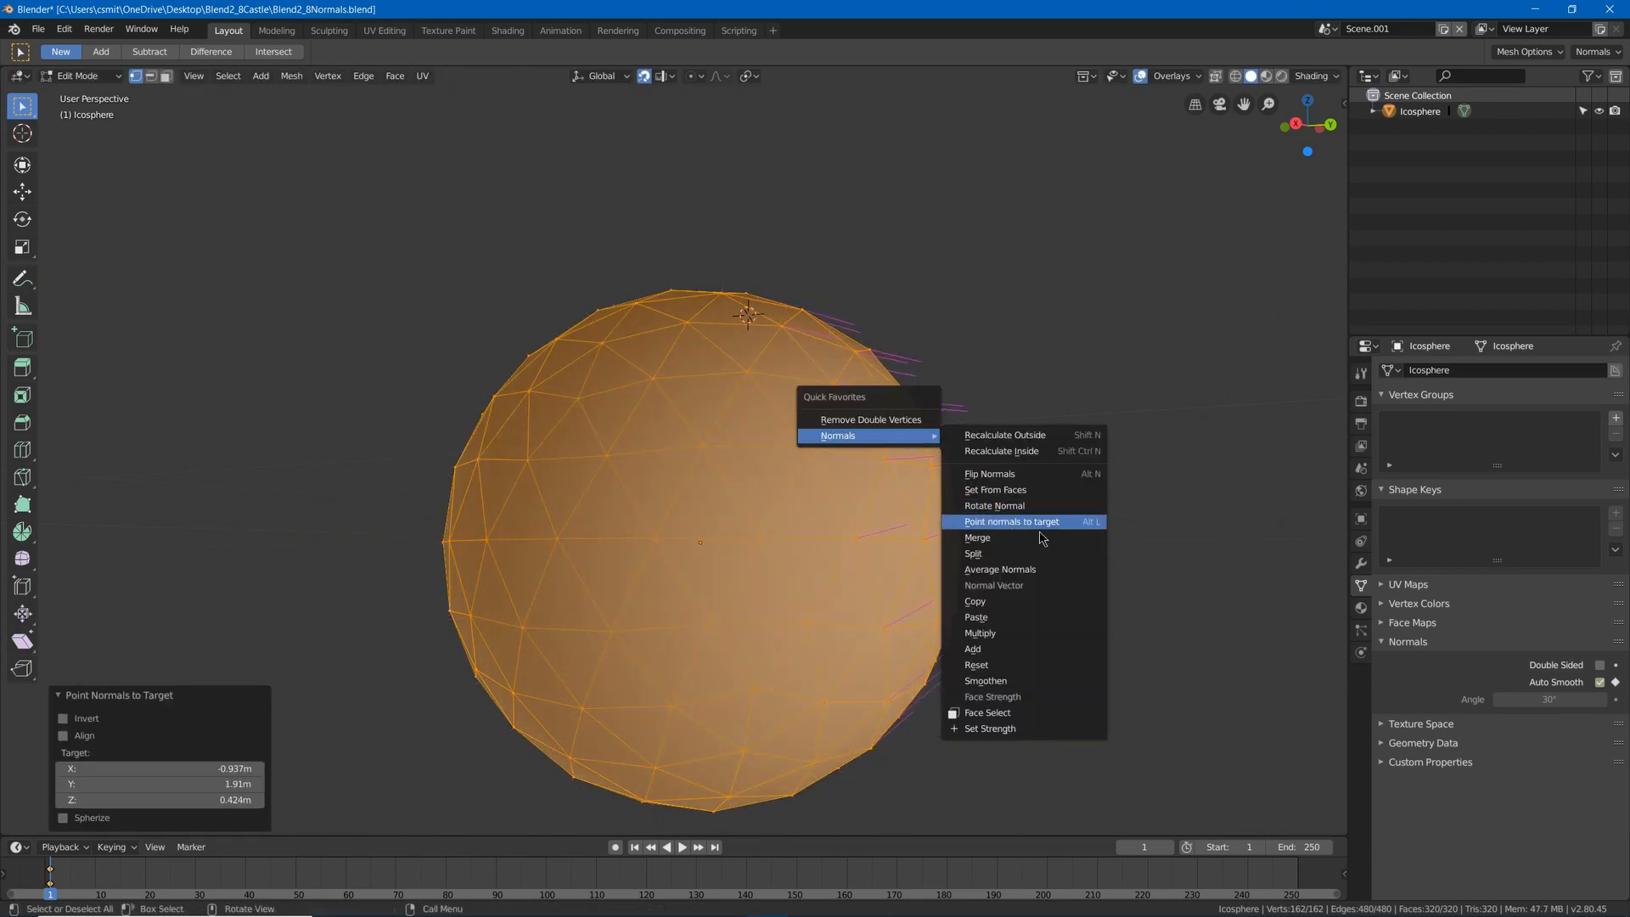
click(1032, 569)
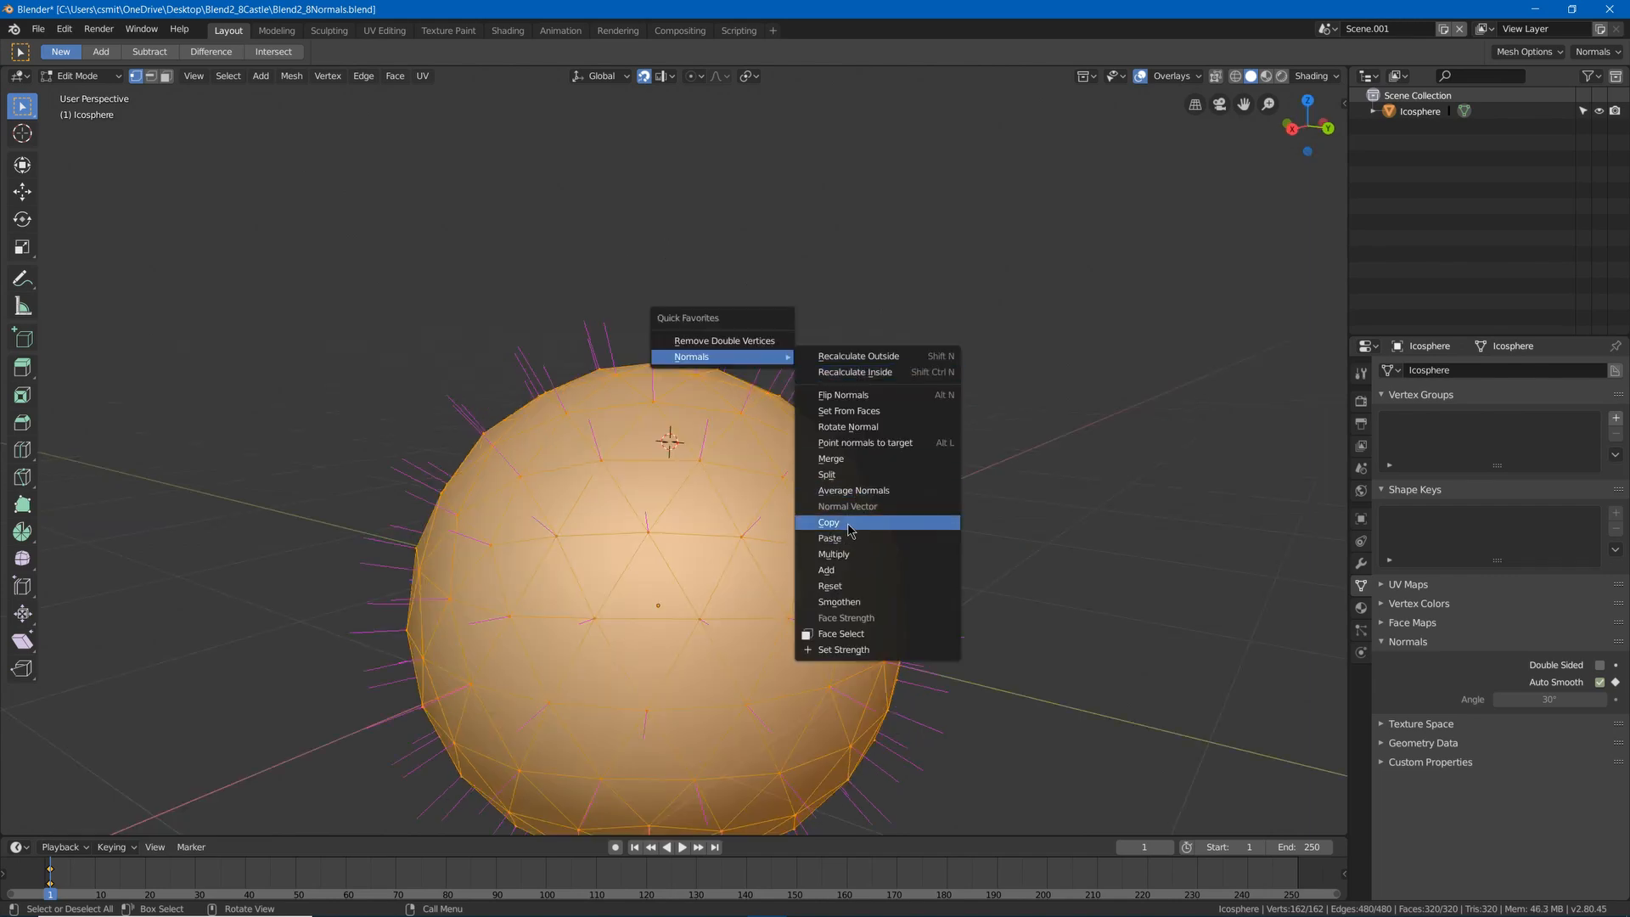
Select only the single vertex at the top of the icosphere and copy its normal vector.
key(alt+a)
middle_drag(560, 459, 587, 390)
click(643, 442)
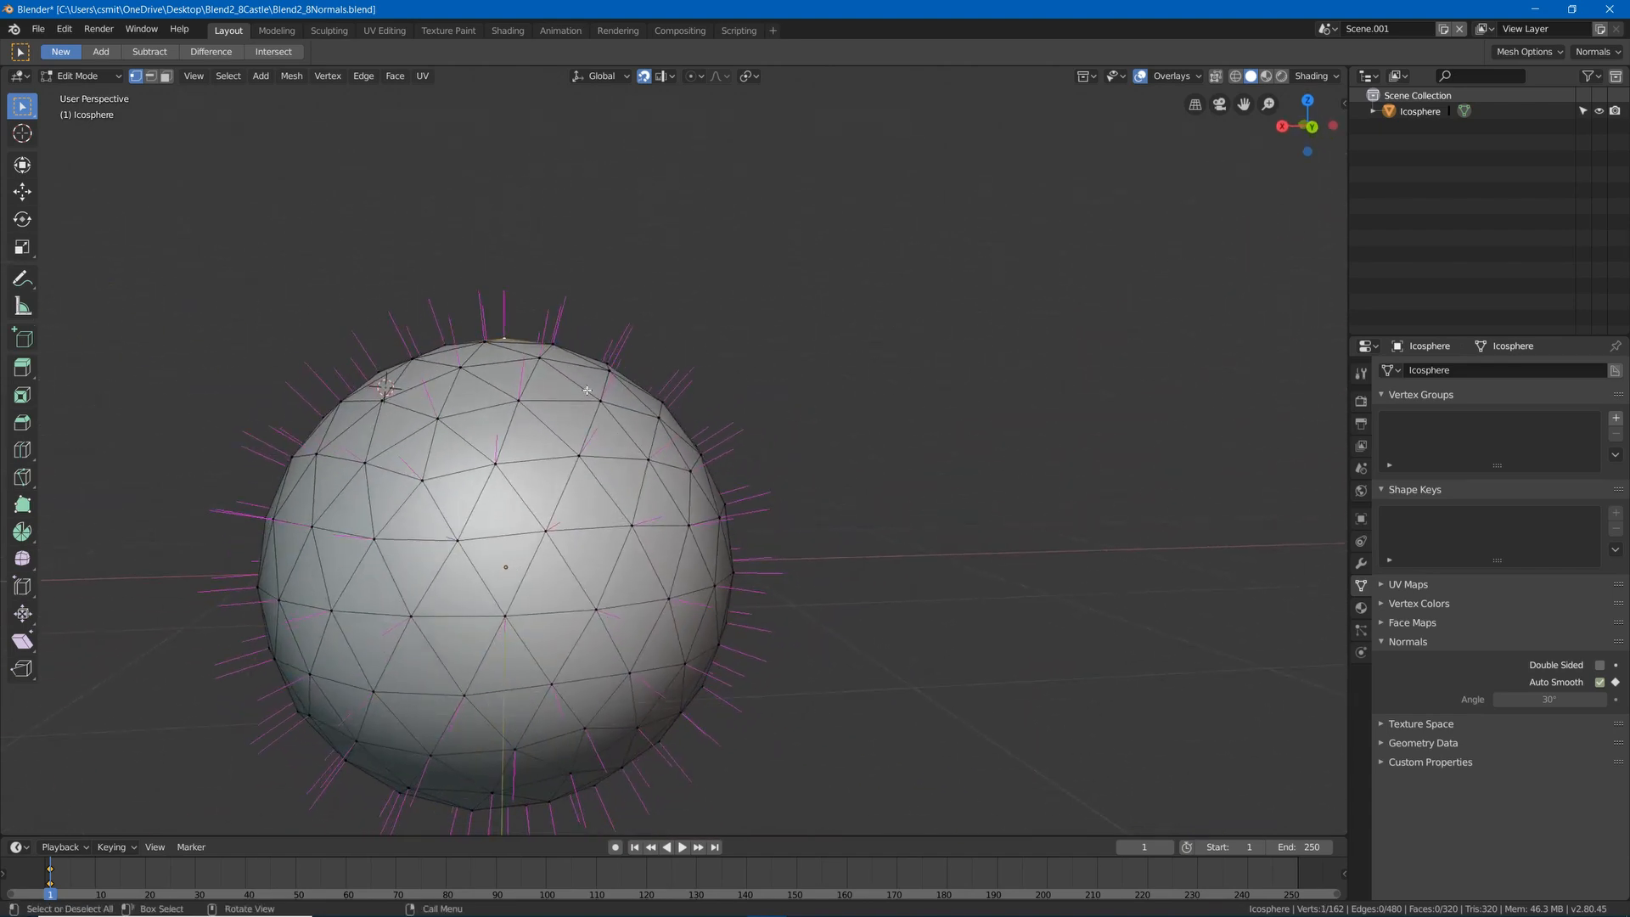
key(q)
mouse_move(591, 390)
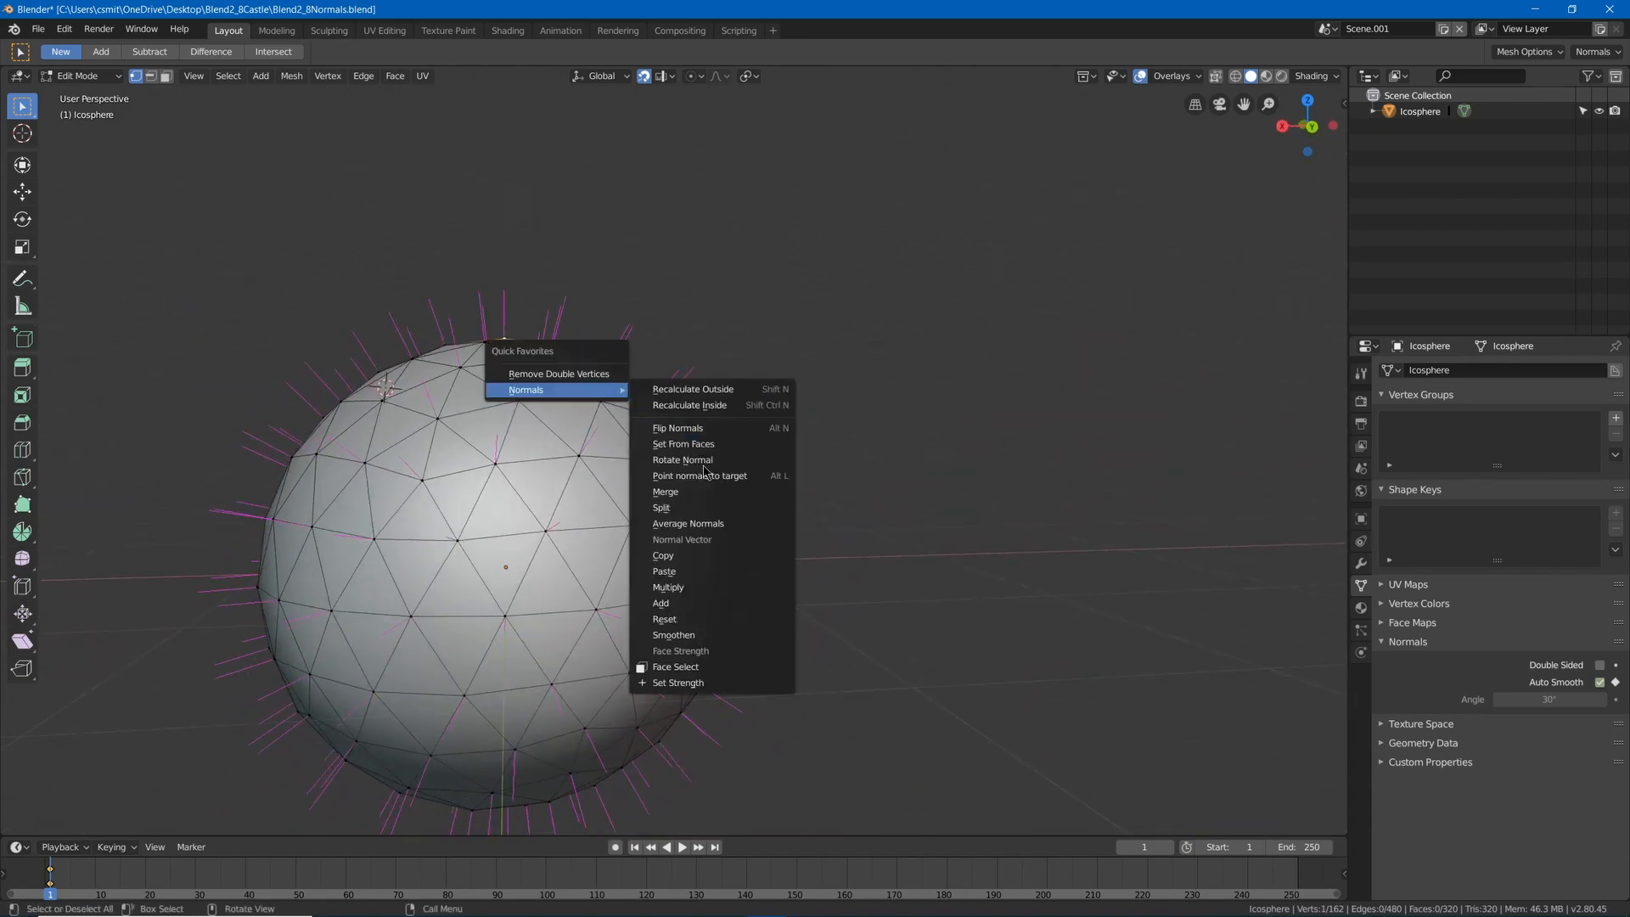
click(688, 556)
Select the whole icosphere and paste the copied normal vector onto all its vertices.
key(a)
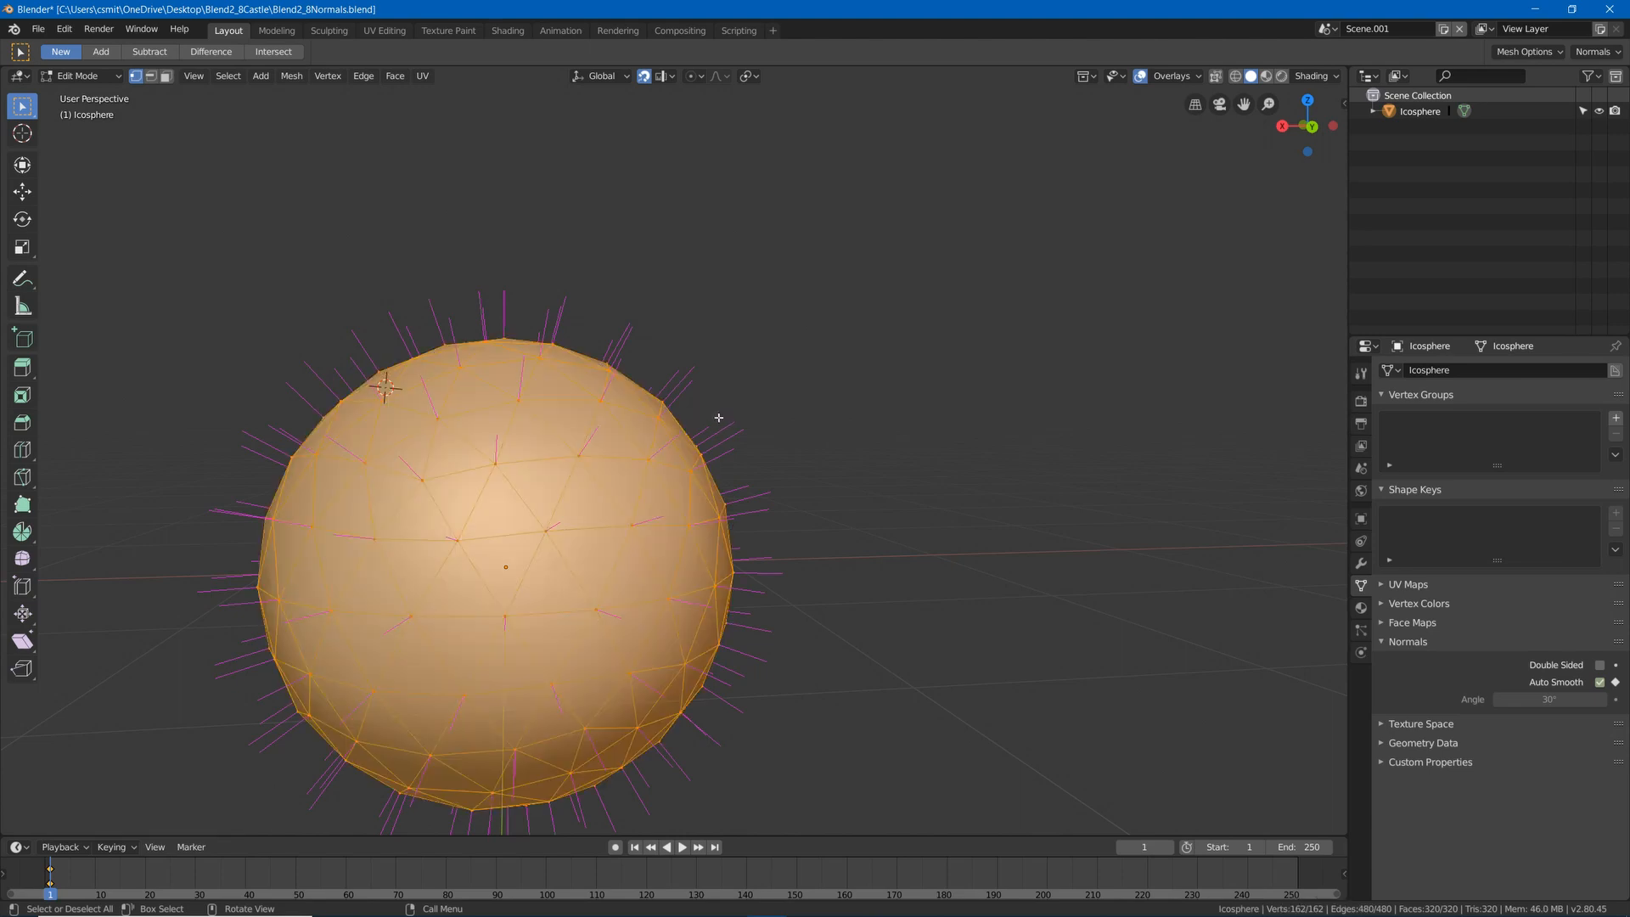
key(q)
mouse_move(725, 422)
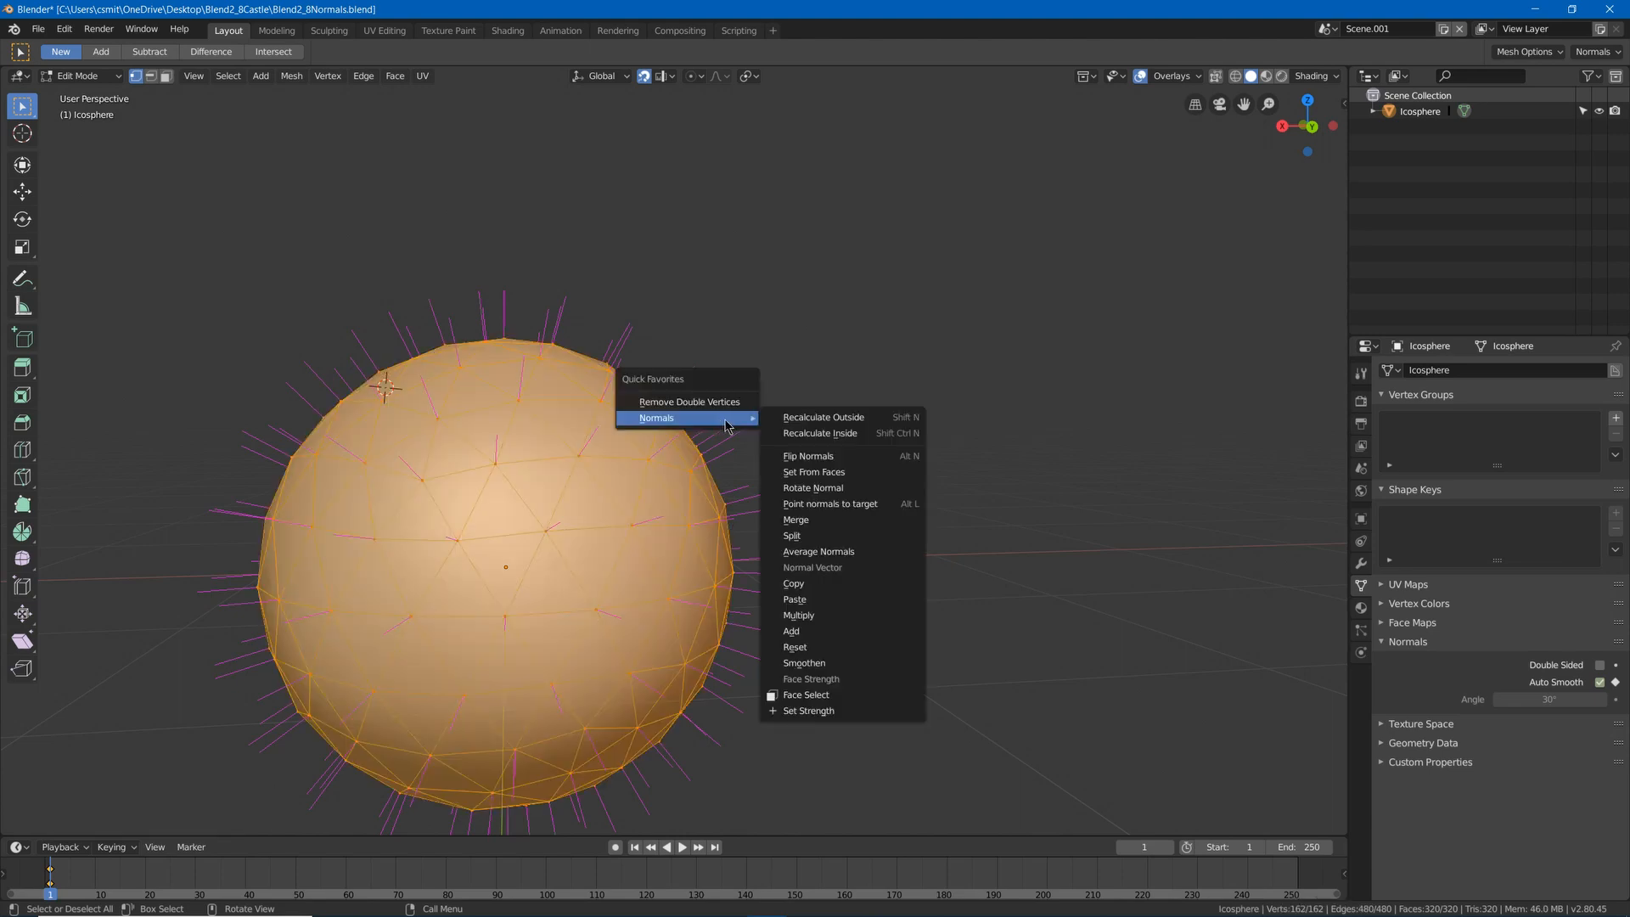
click(807, 601)
middle_drag(804, 593, 730, 501)
middle_drag(637, 367, 661, 347)
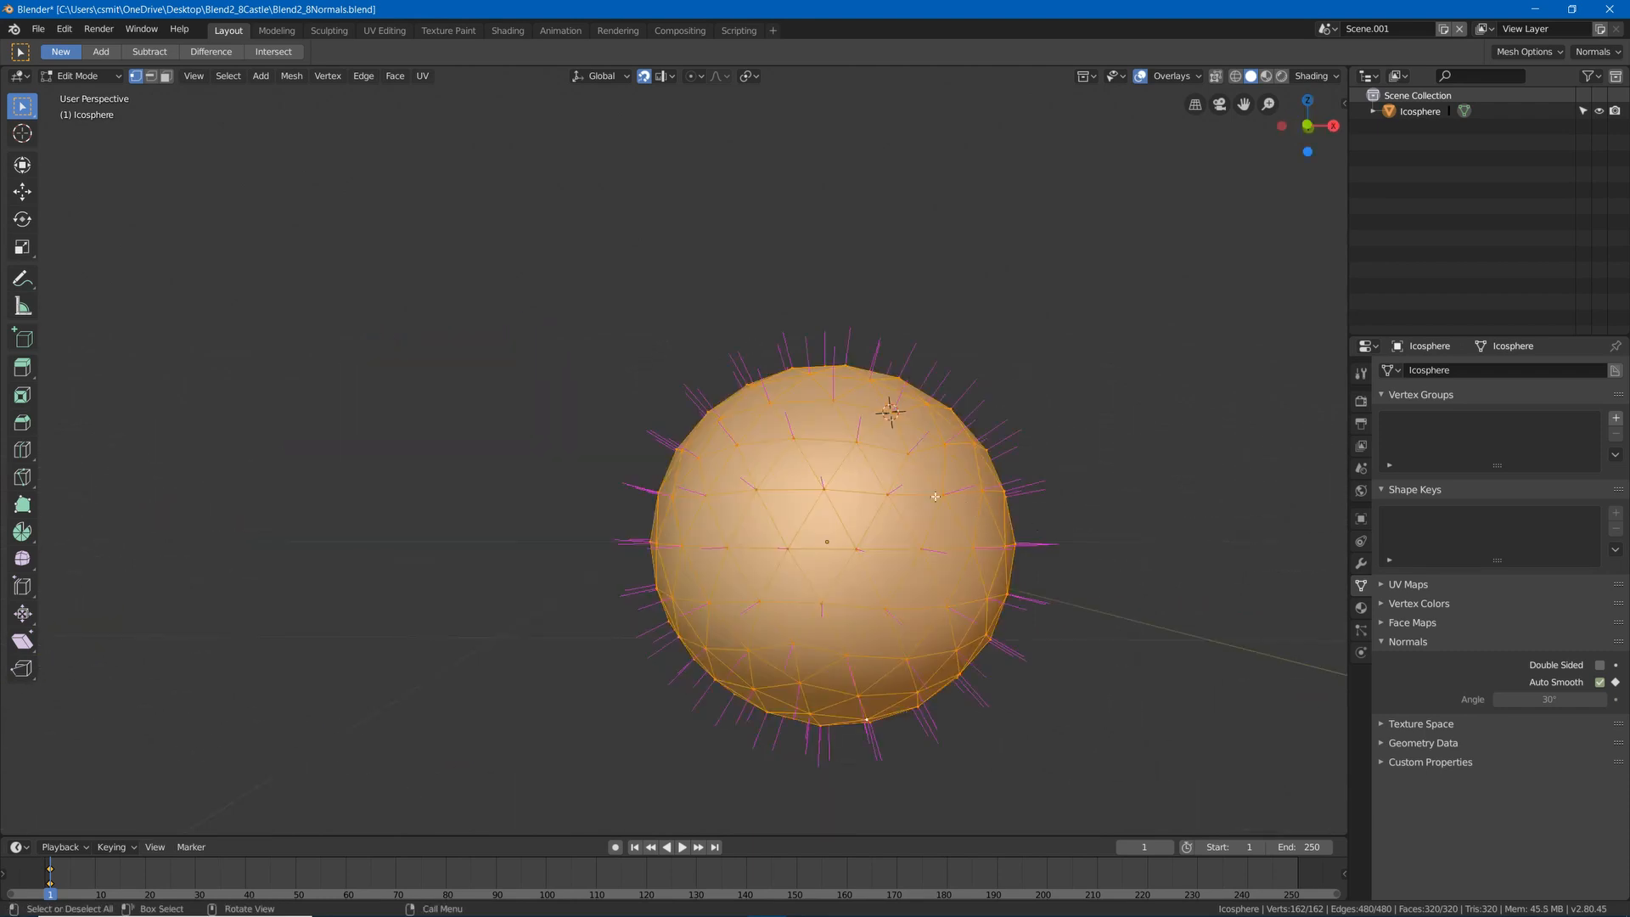
Reset the normal vectors of the whole icosphere.
key(q)
mouse_move(926, 447)
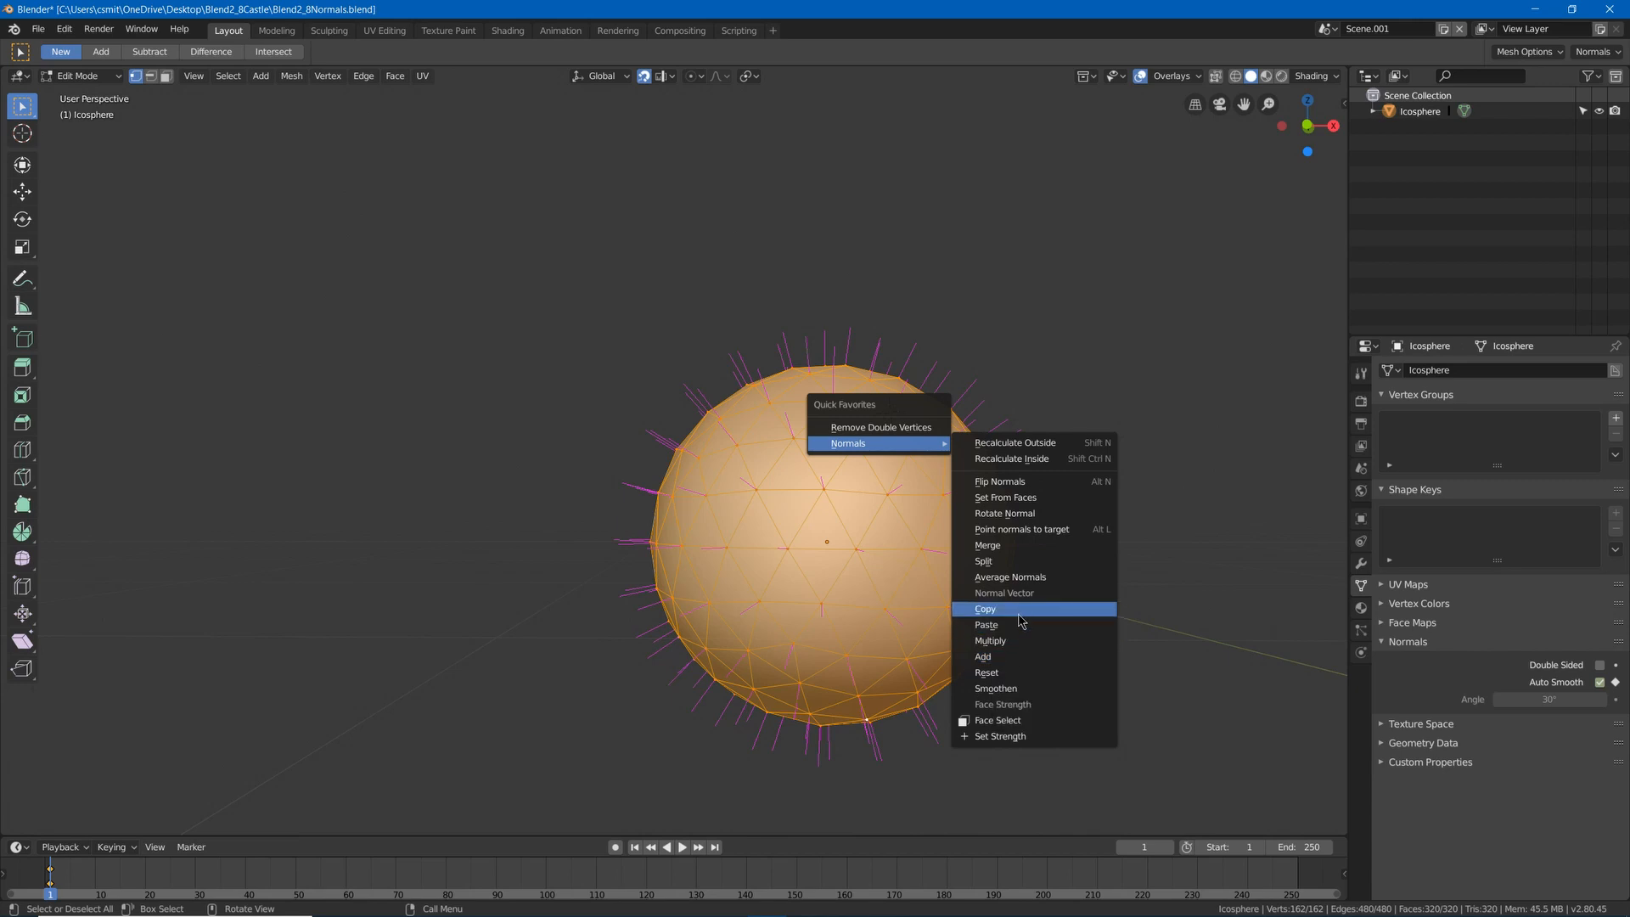
click(1021, 675)
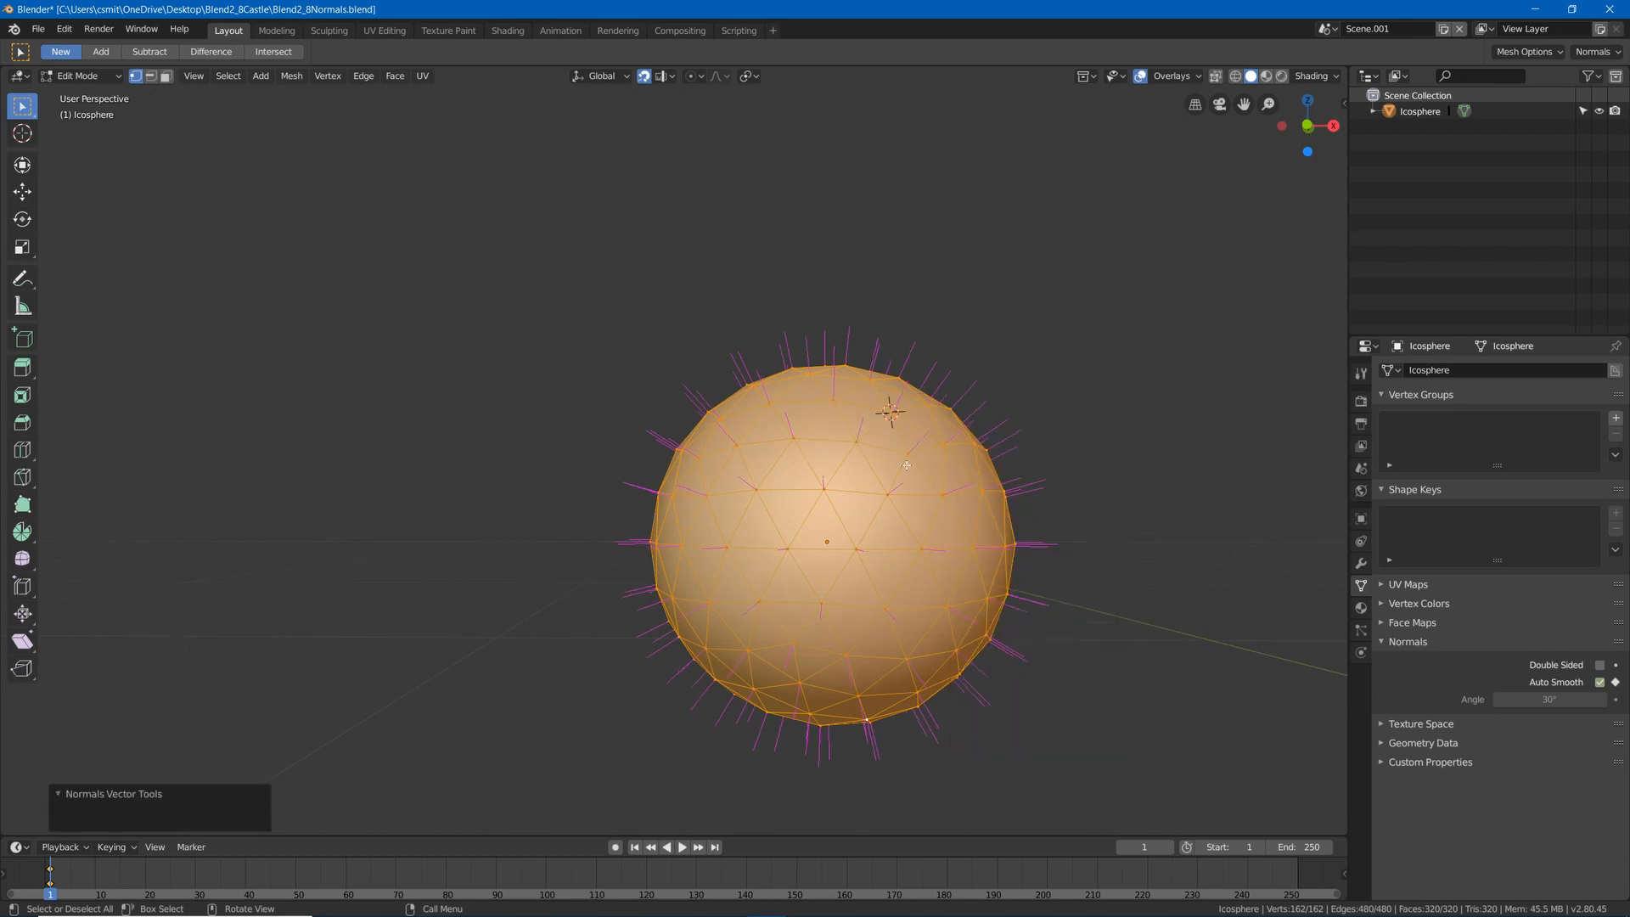
Apply Smoothen to the normals of the whole icosphere.
key(q)
mouse_move(979, 498)
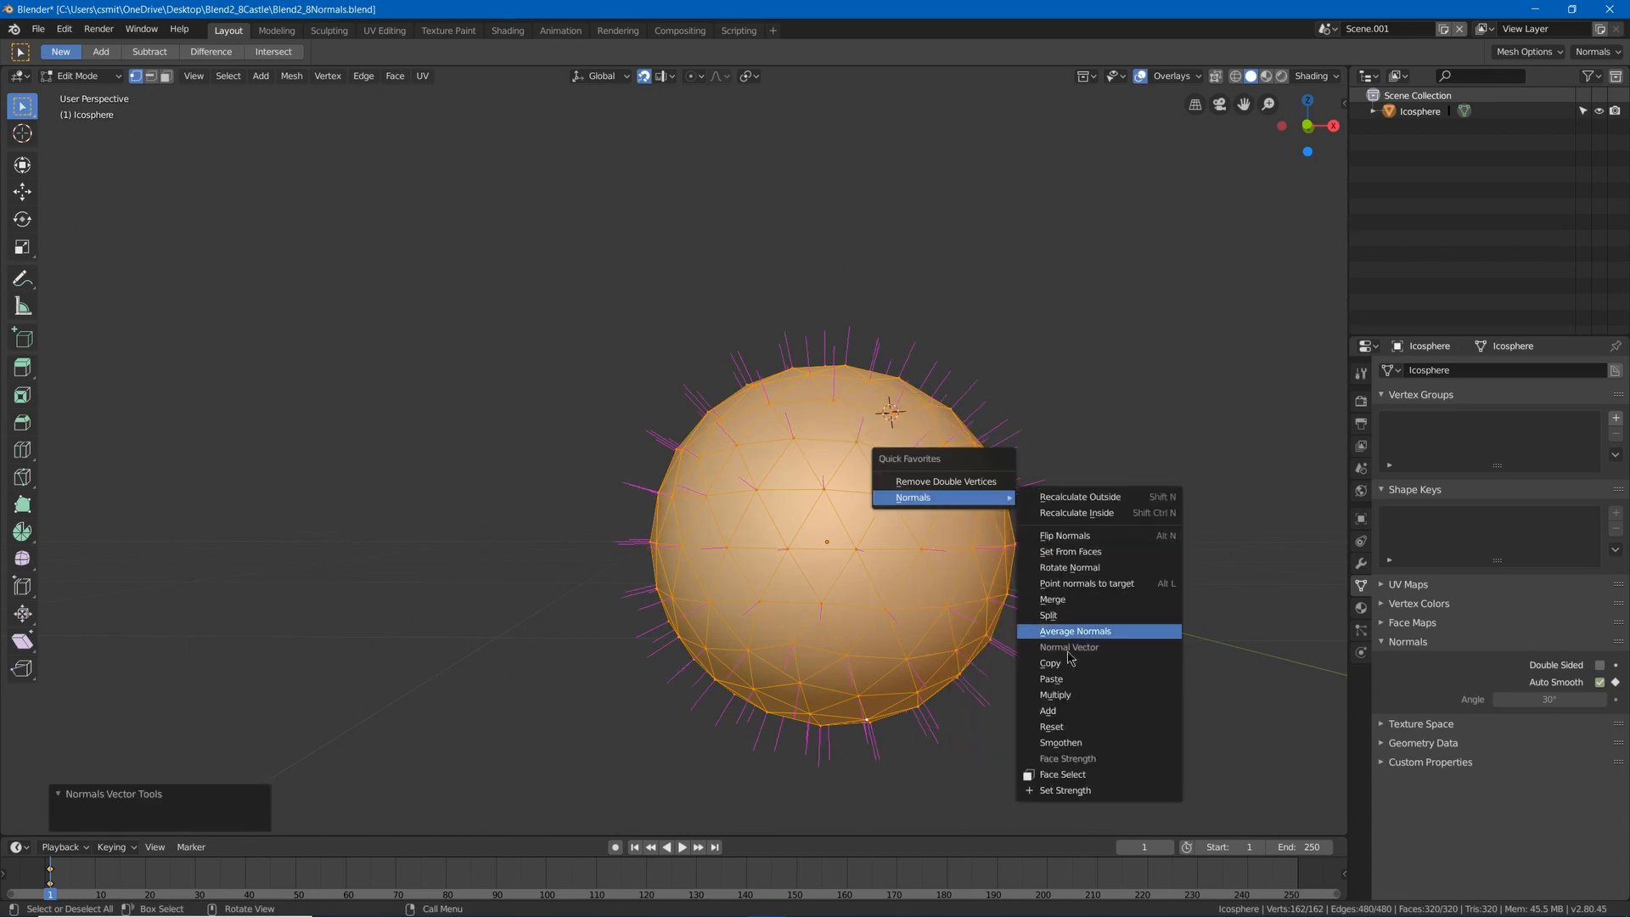
click(1083, 744)
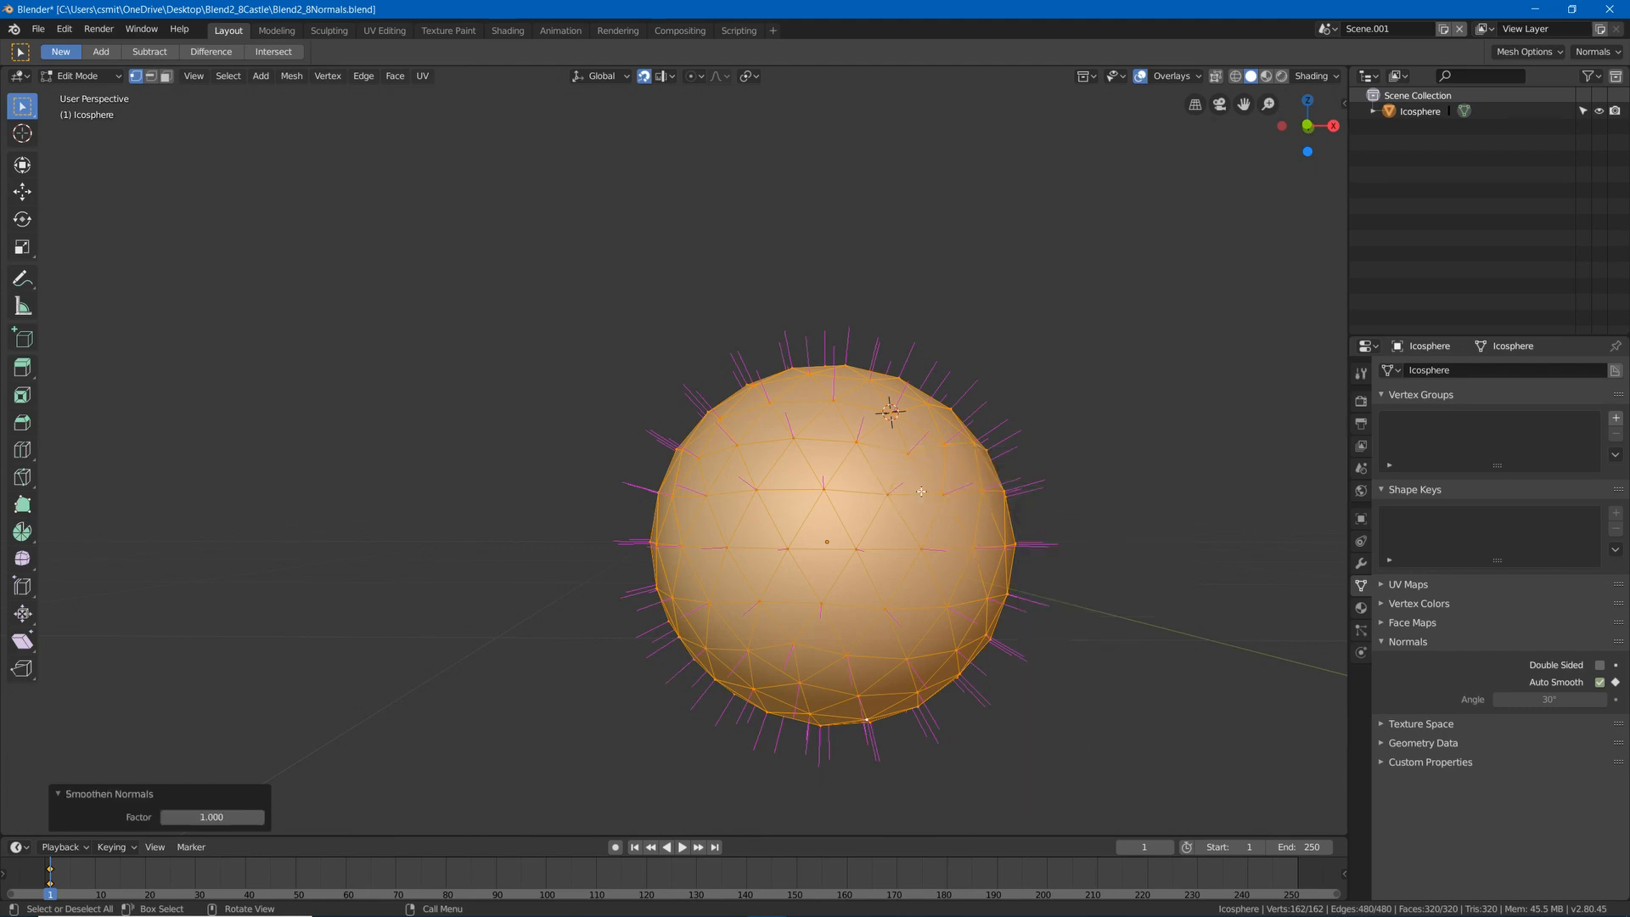
Run the Face Strength Face Select command on the icosphere.
key(q)
mouse_move(951, 533)
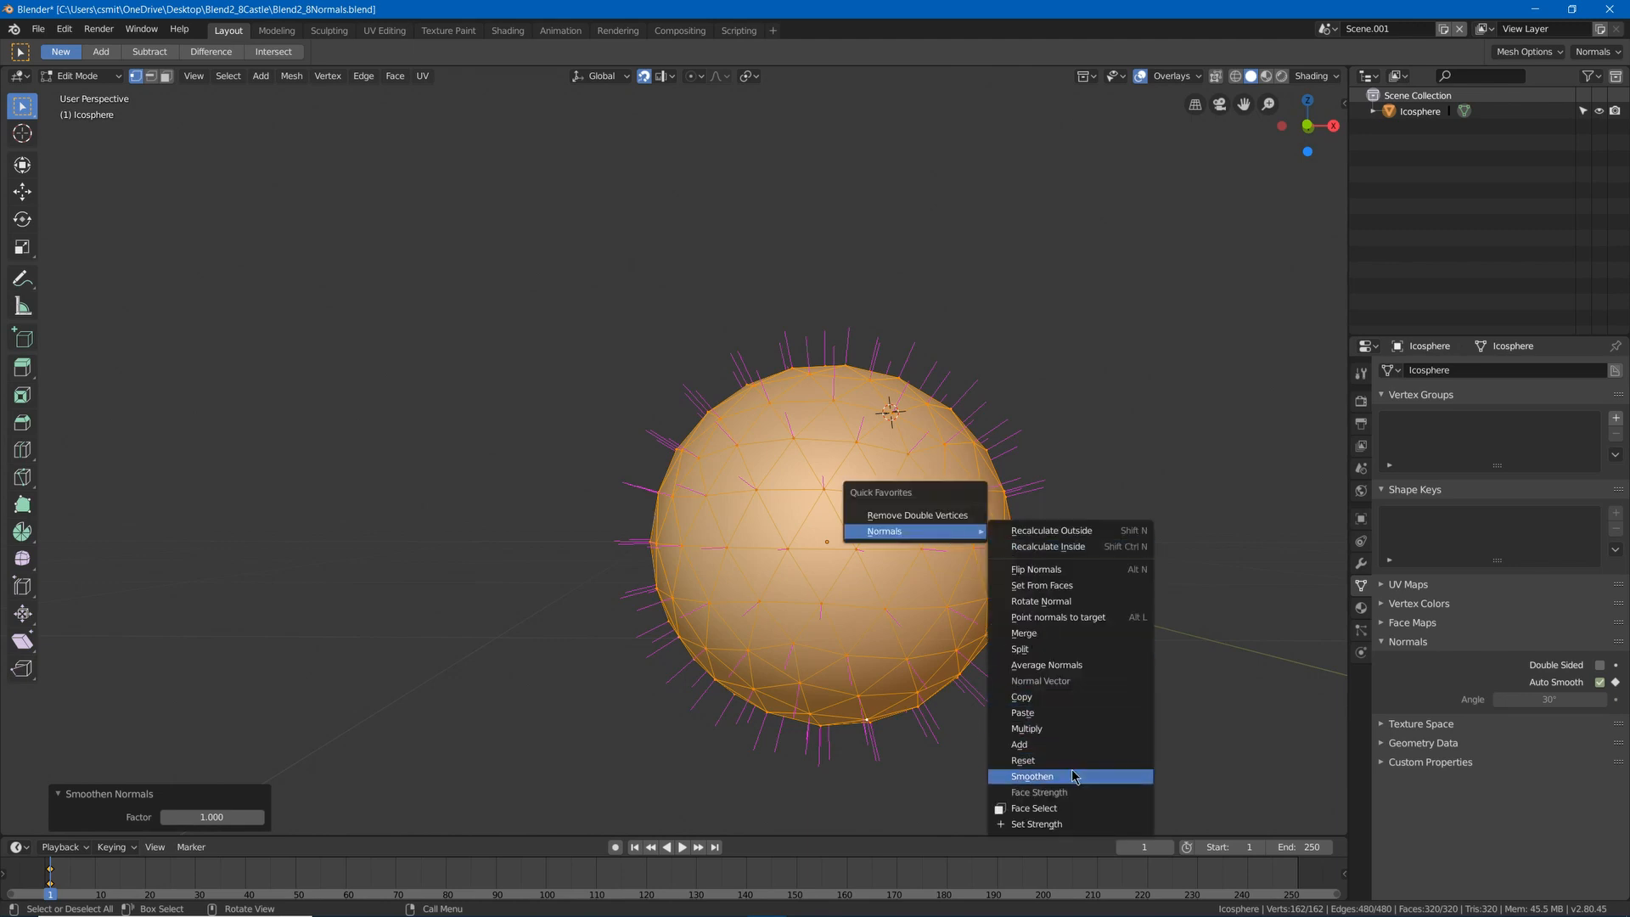
click(1053, 810)
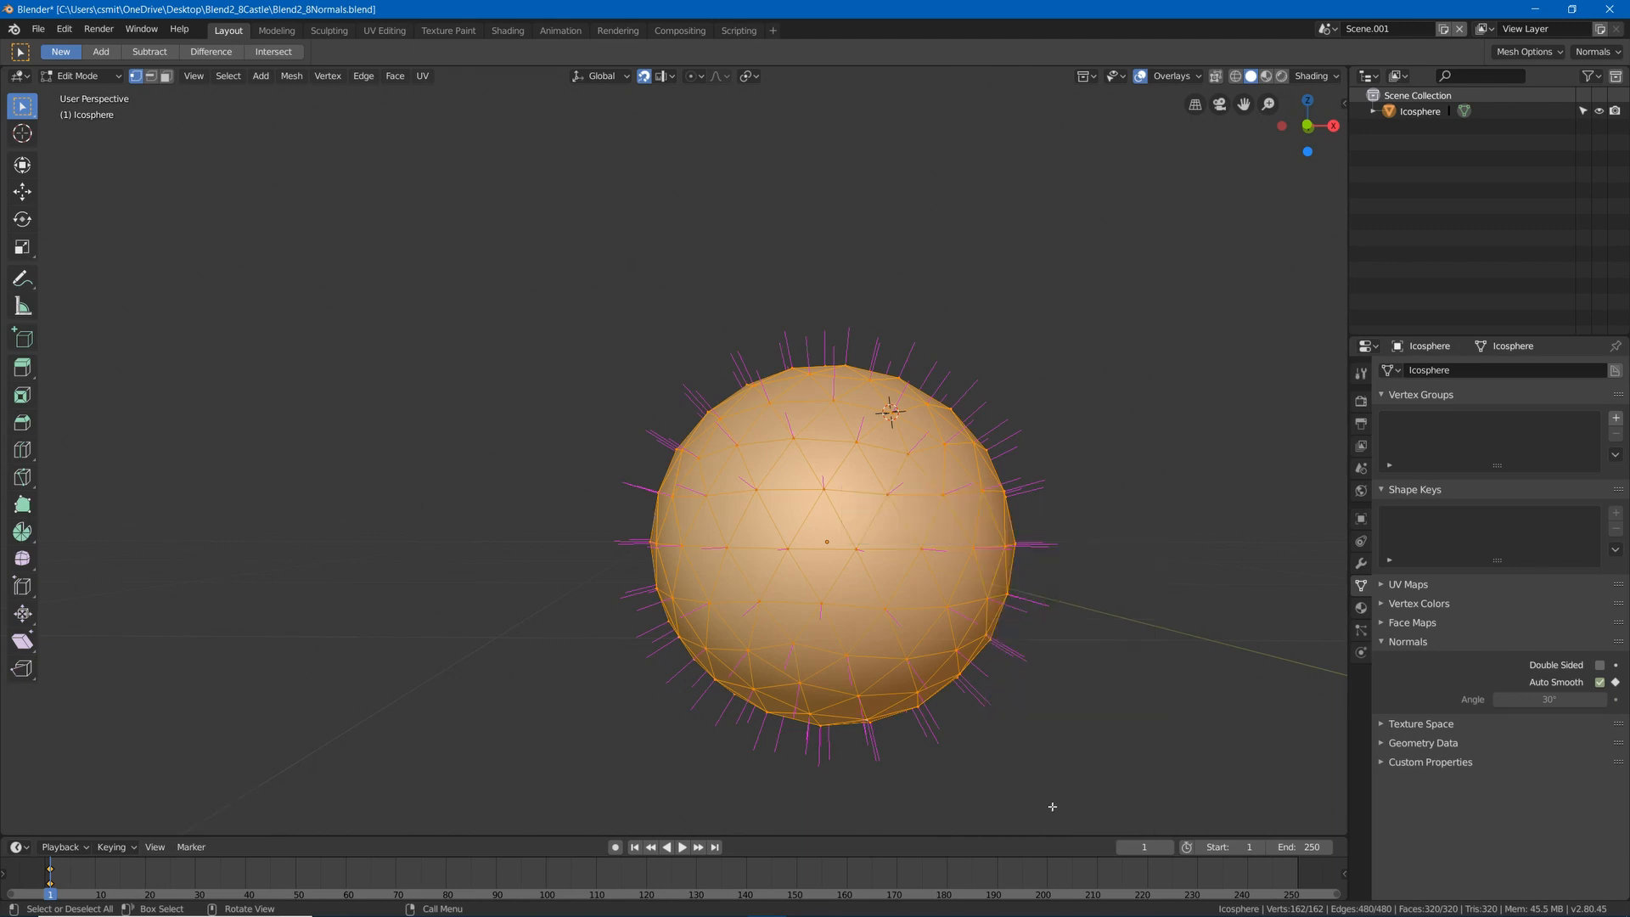
key(q)
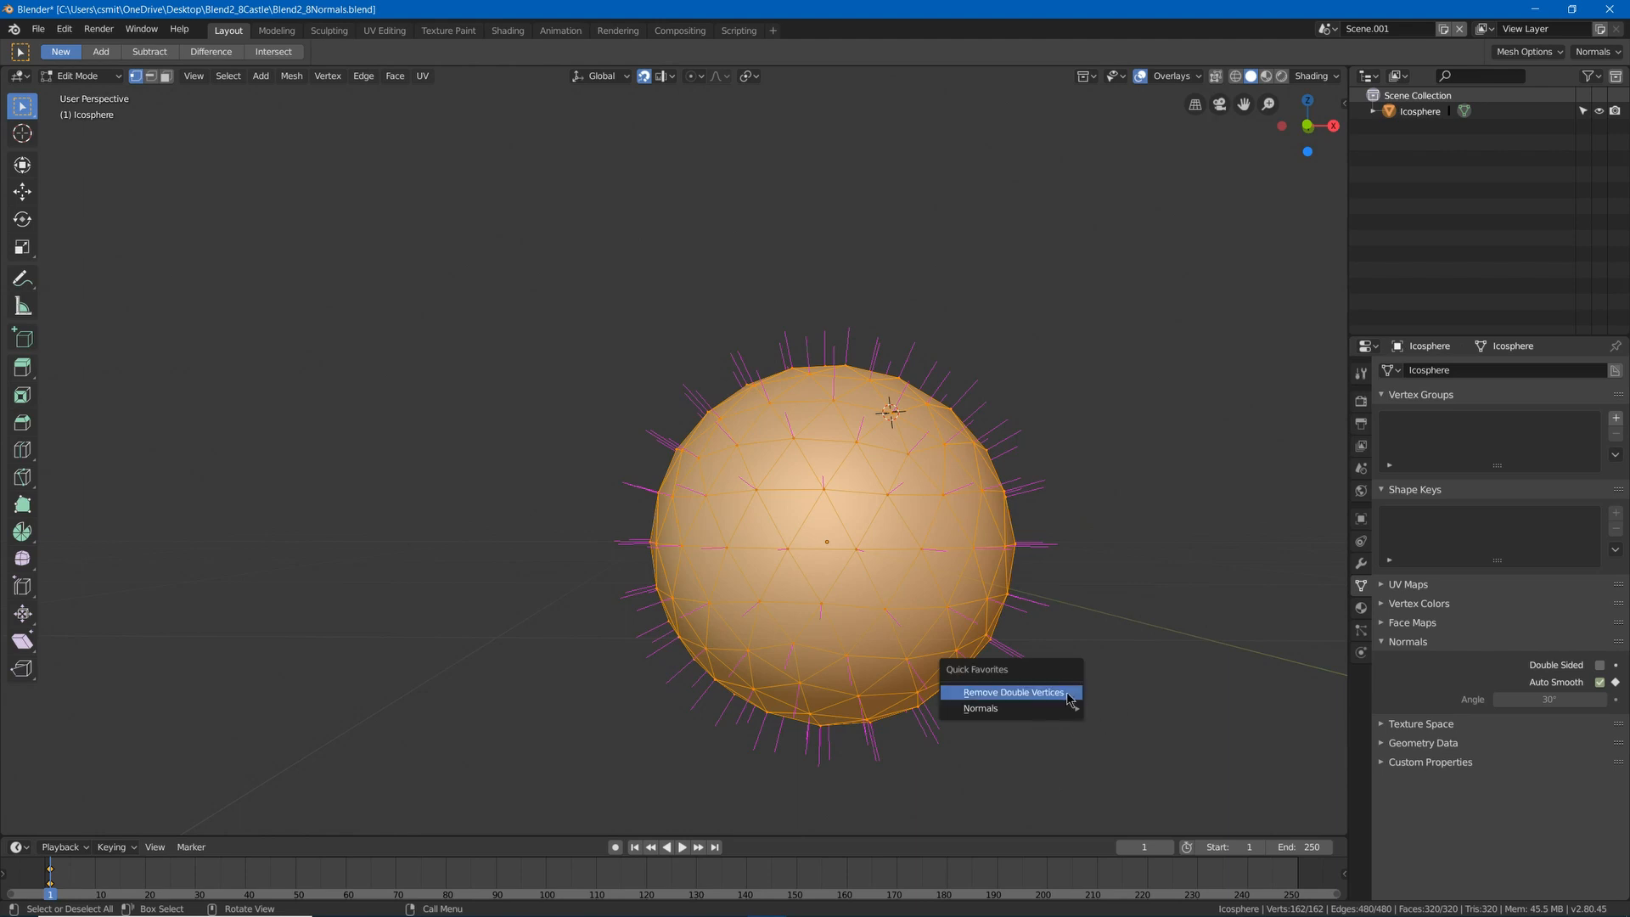
mouse_move(1073, 711)
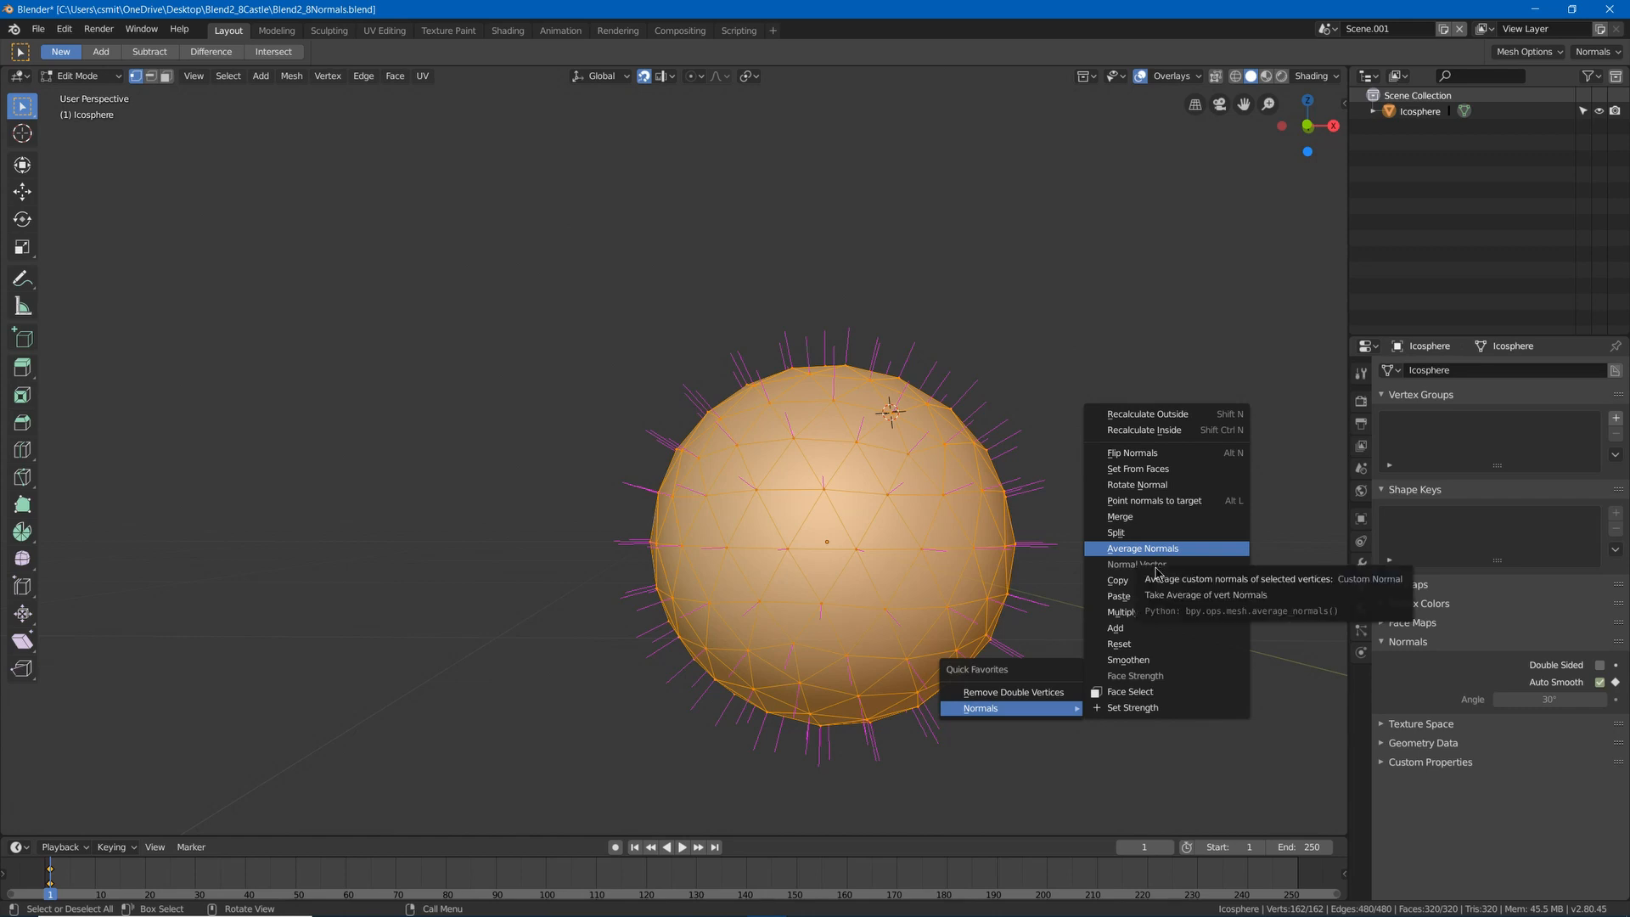
key(q)
mouse_move(1050, 515)
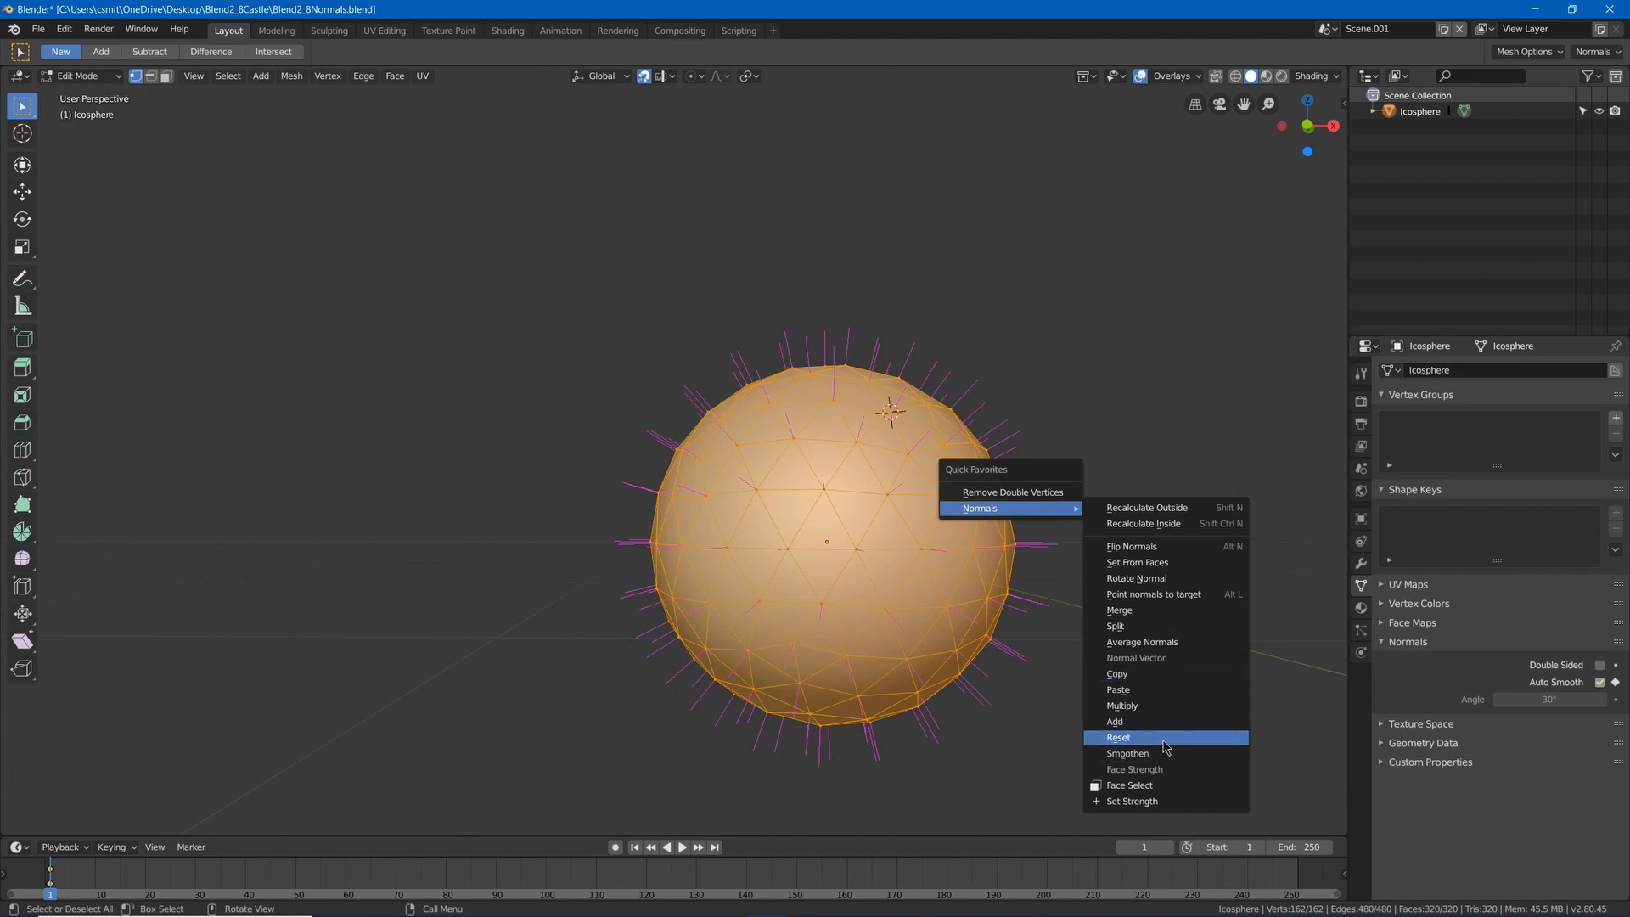
click(1167, 673)
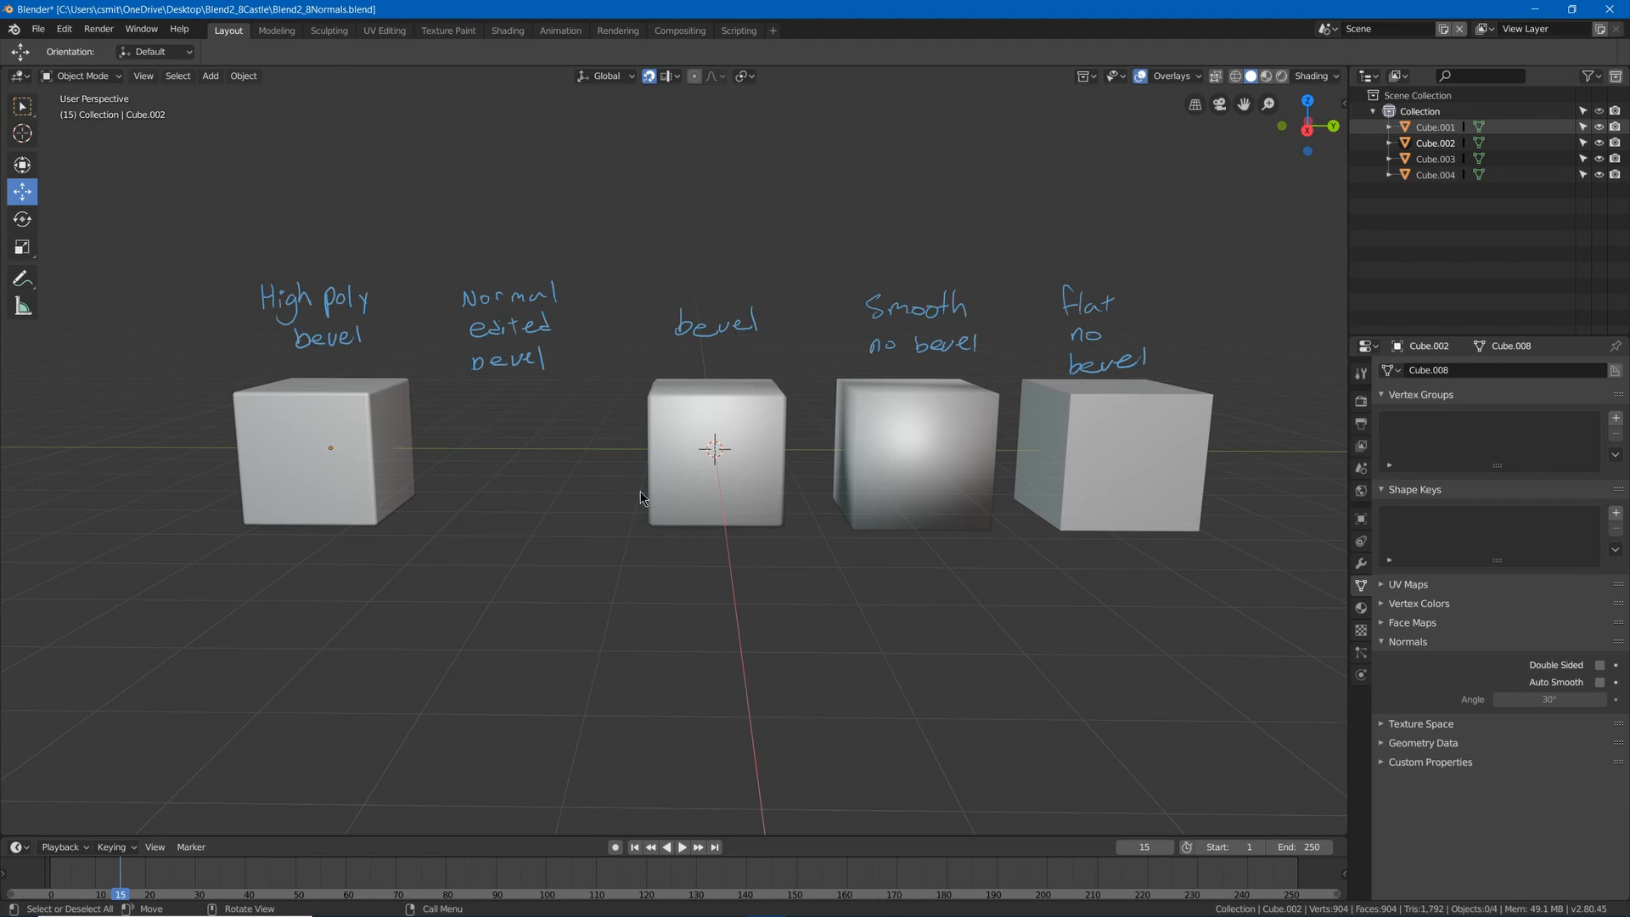
Select the high poly bevel cube and switch to wireframe display to examine its bevel geometry against the bevel cube.
middle_drag(451, 425, 623, 446)
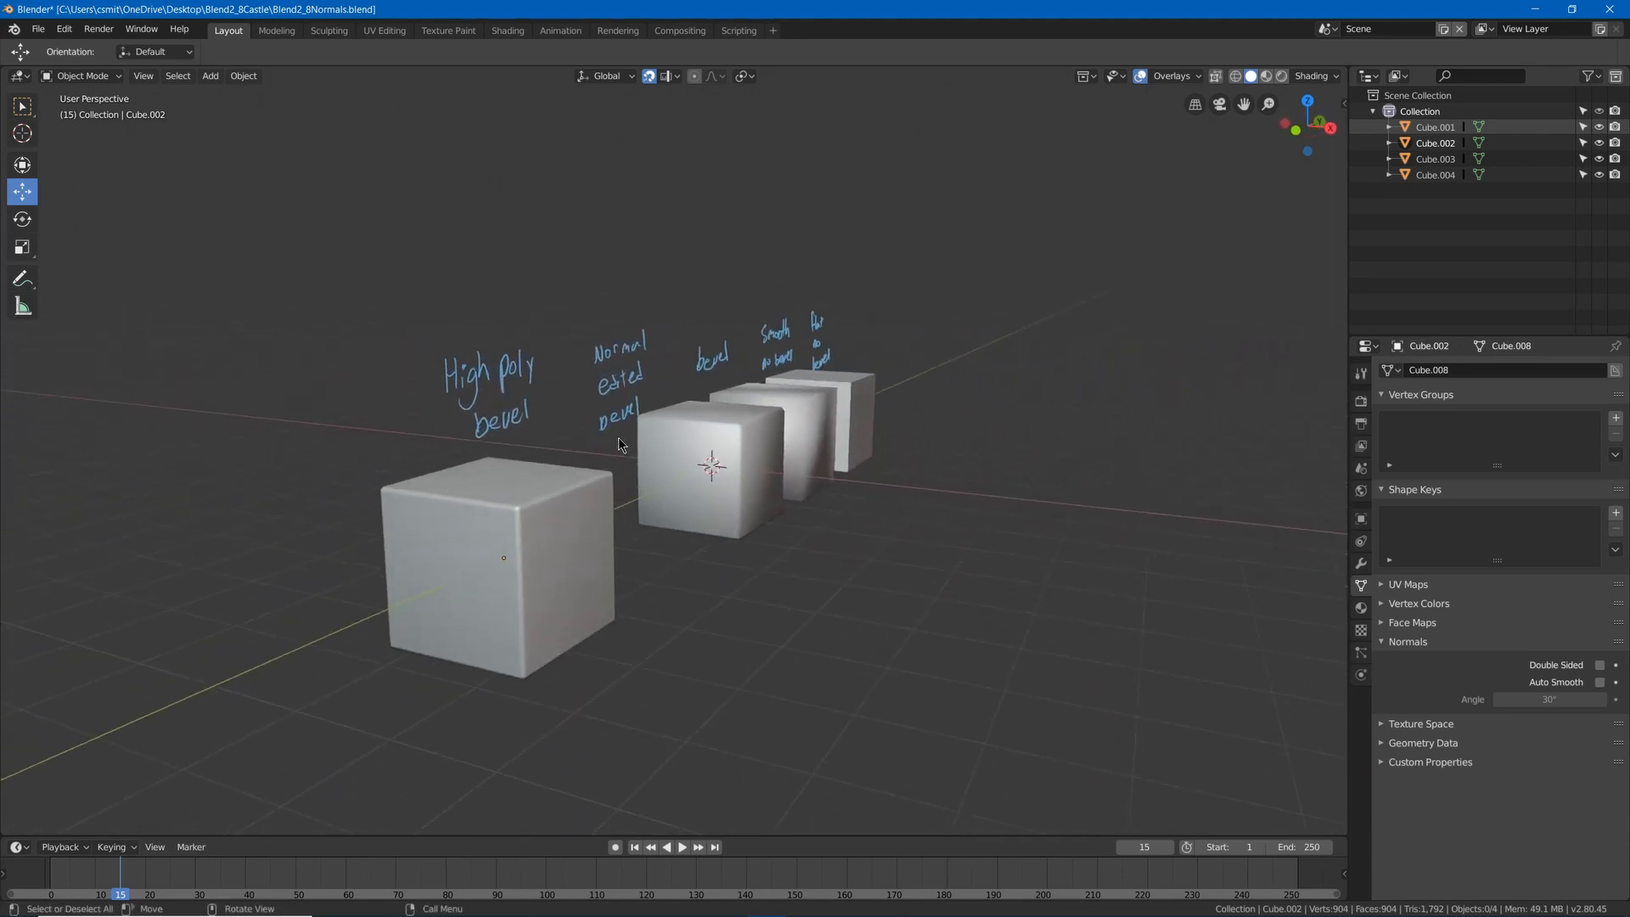
scroll(486, 511, up, 3)
right_click(450, 573)
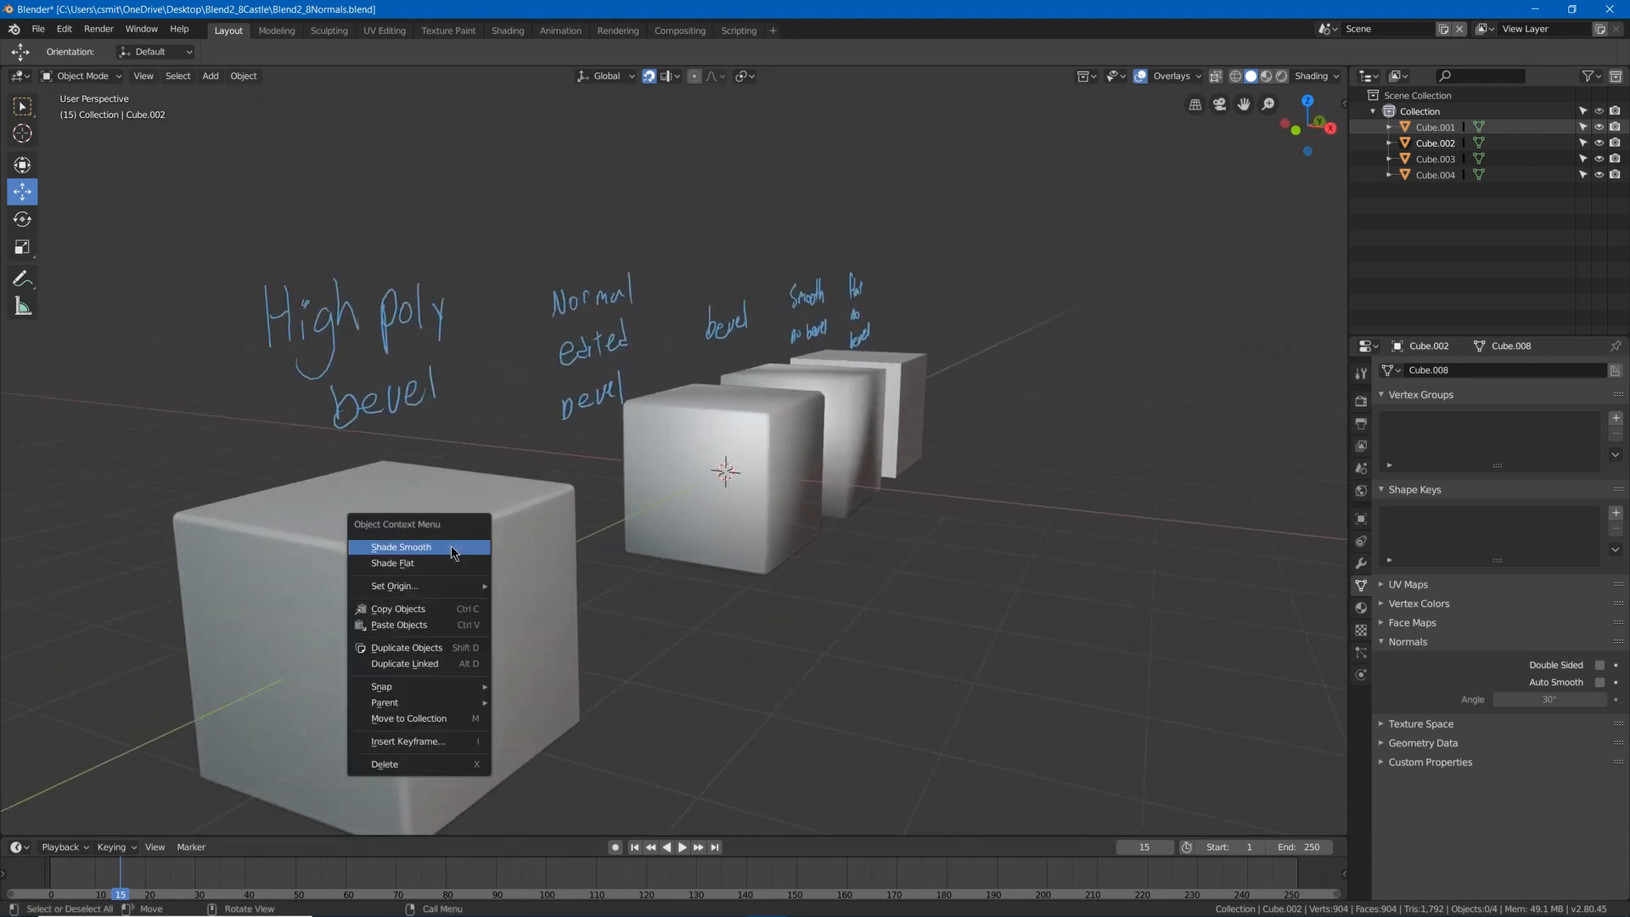
mouse_move(629, 434)
middle_down()
mouse_move(539, 458)
mouse_move(738, 502)
mouse_move(689, 477)
mouse_move(777, 501)
mouse_move(1008, 501)
middle_up()
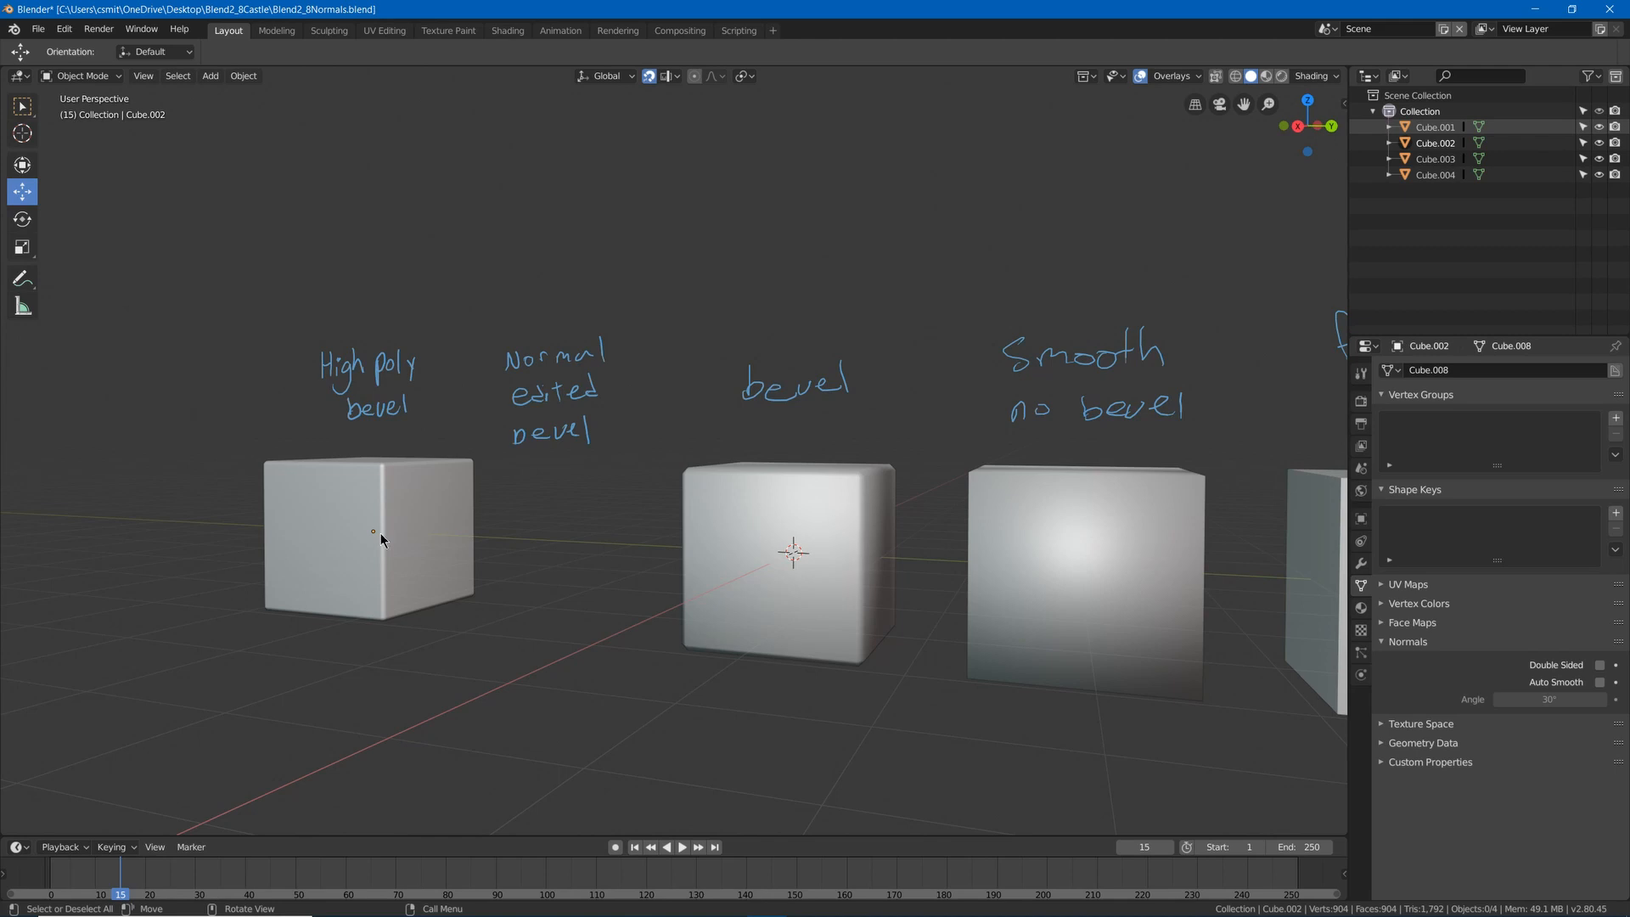
middle_drag(381, 533, 319, 473)
right_click(320, 474)
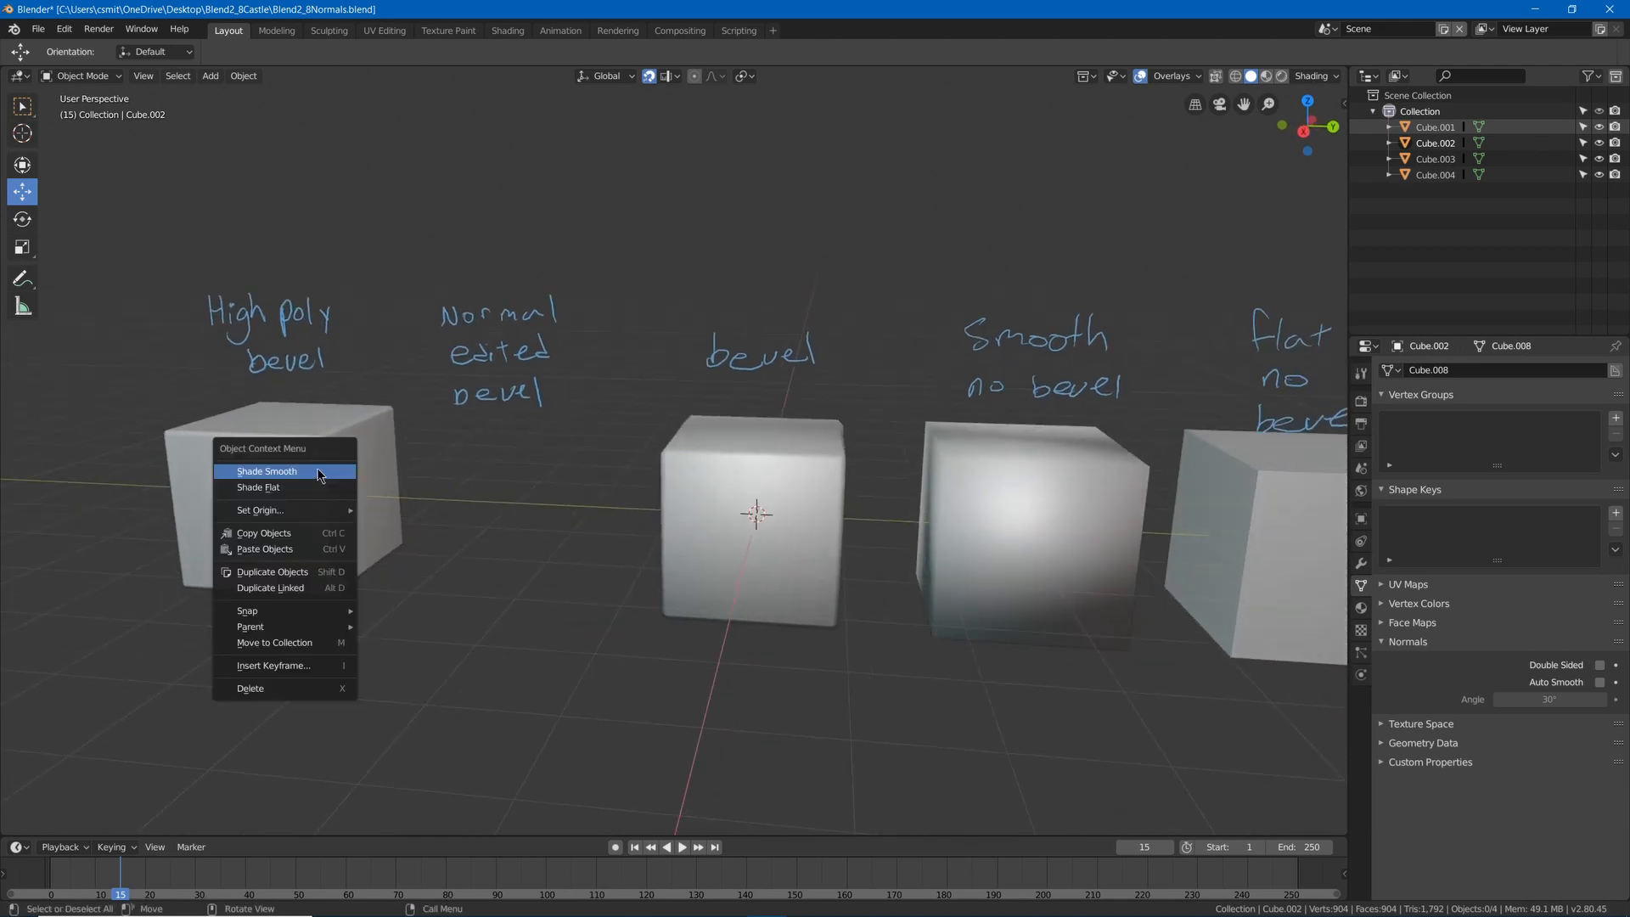
click(338, 418)
key(z)
click(300, 414)
middle_drag(321, 413, 582, 557)
scroll(603, 493, up, 3)
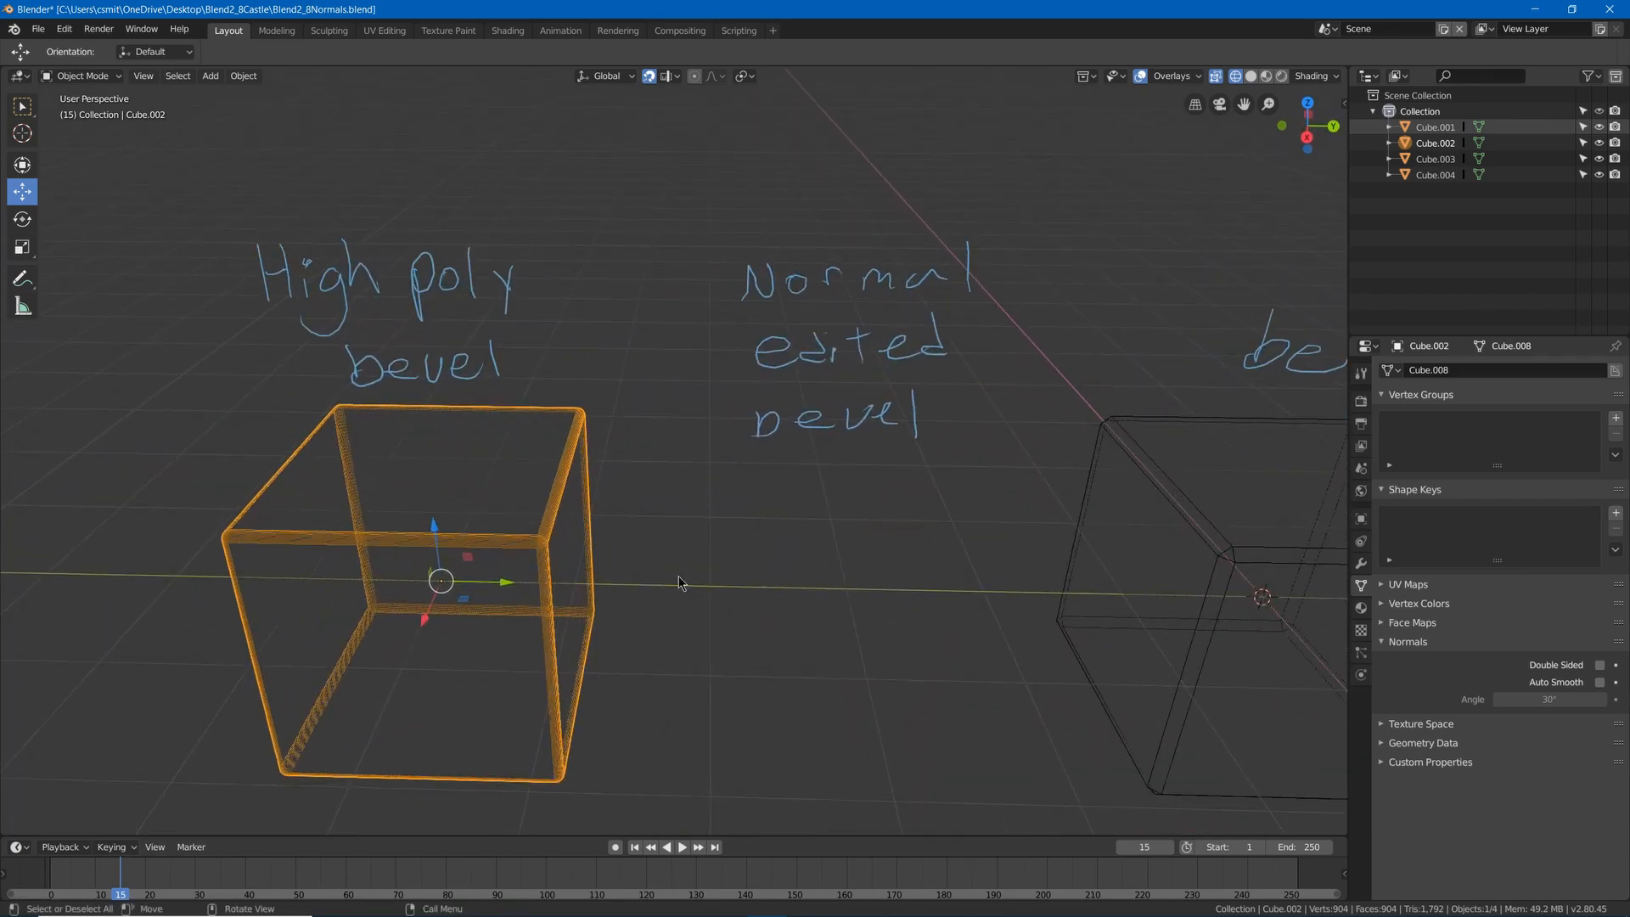
mouse_move(680, 582)
middle_down()
mouse_move(666, 564)
mouse_move(670, 601)
mouse_move(572, 523)
mouse_move(386, 462)
middle_up()
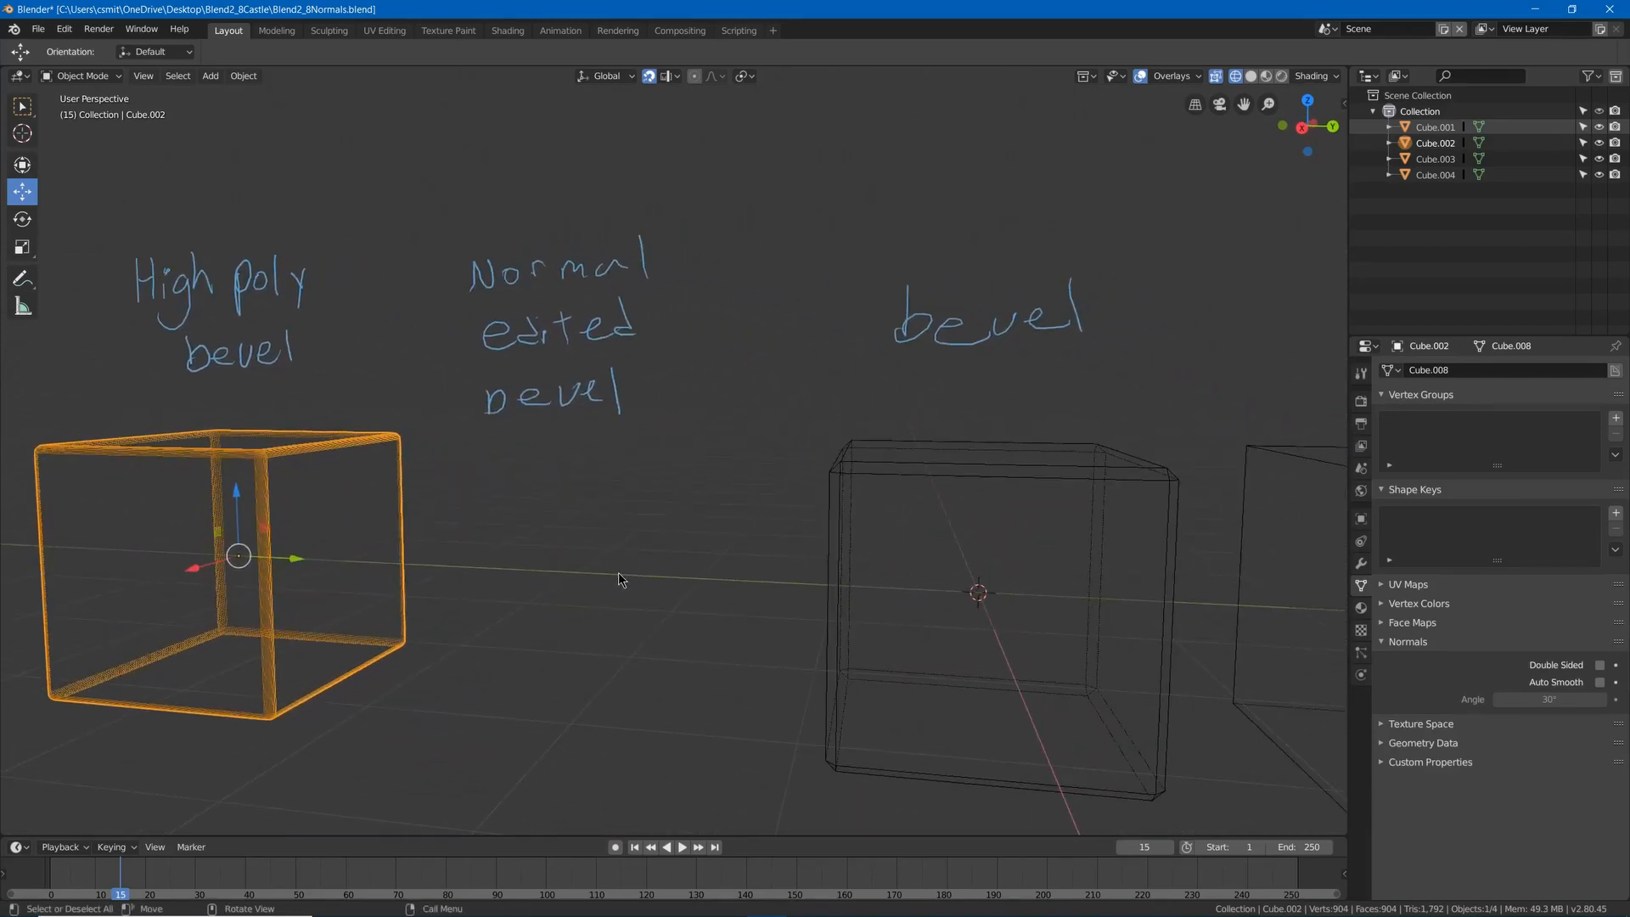
Return to solid display, select the bevel cube and compare its shading with the high poly, smooth and flat cubes from several angles.
key(z)
click(741, 558)
scroll(849, 536, down, 2)
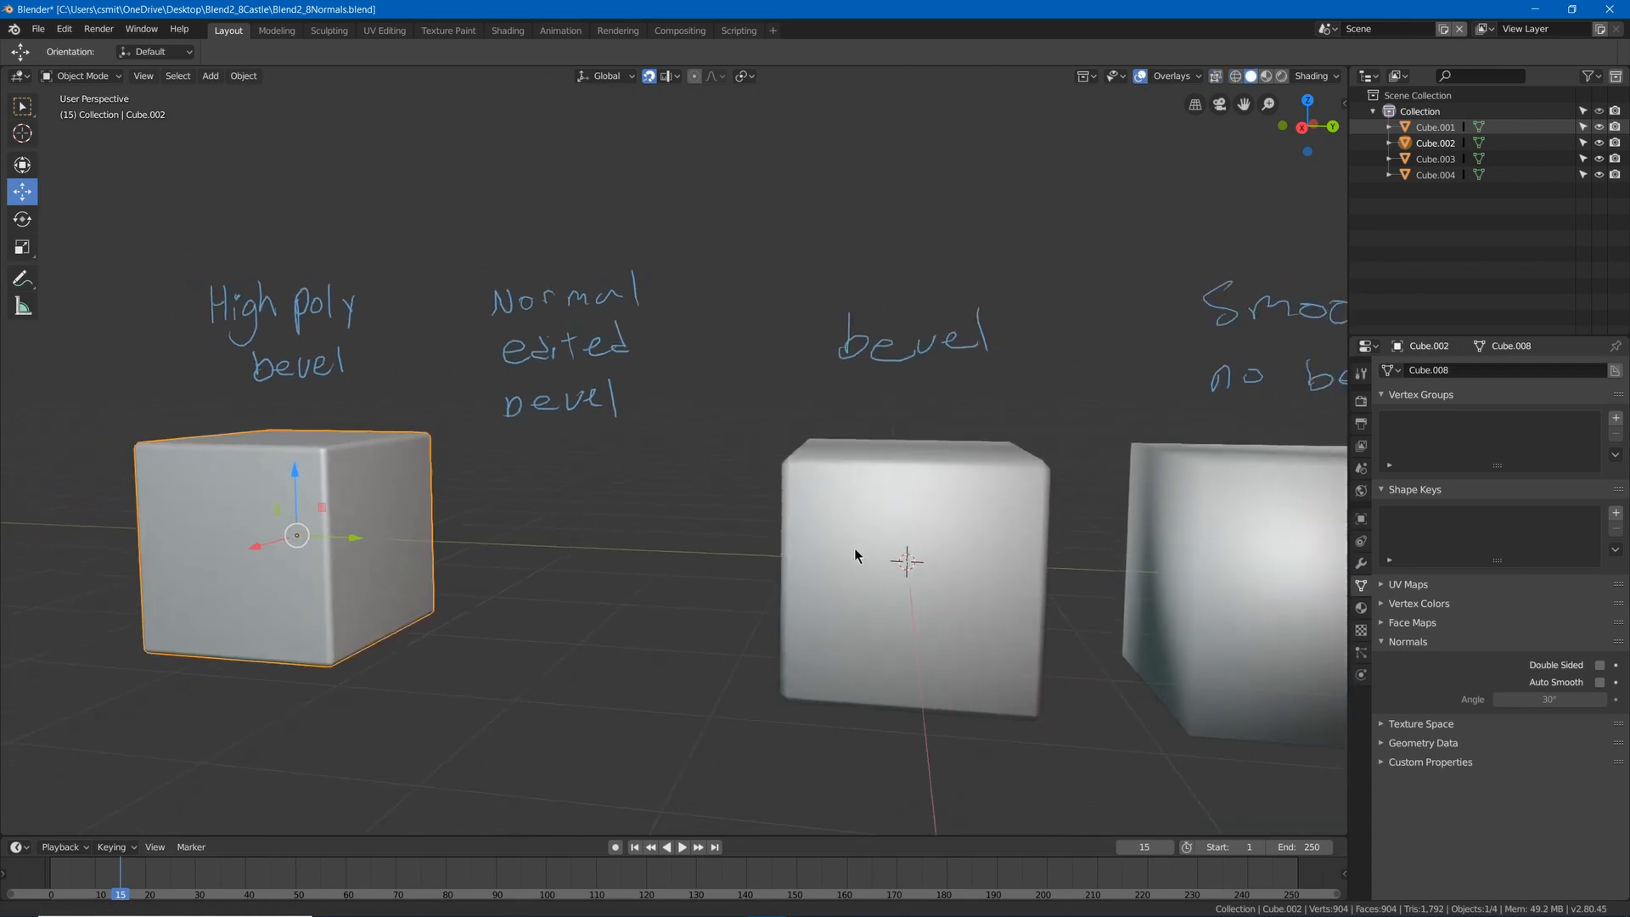
shift+middle_drag(854, 549, 672, 514)
click(724, 465)
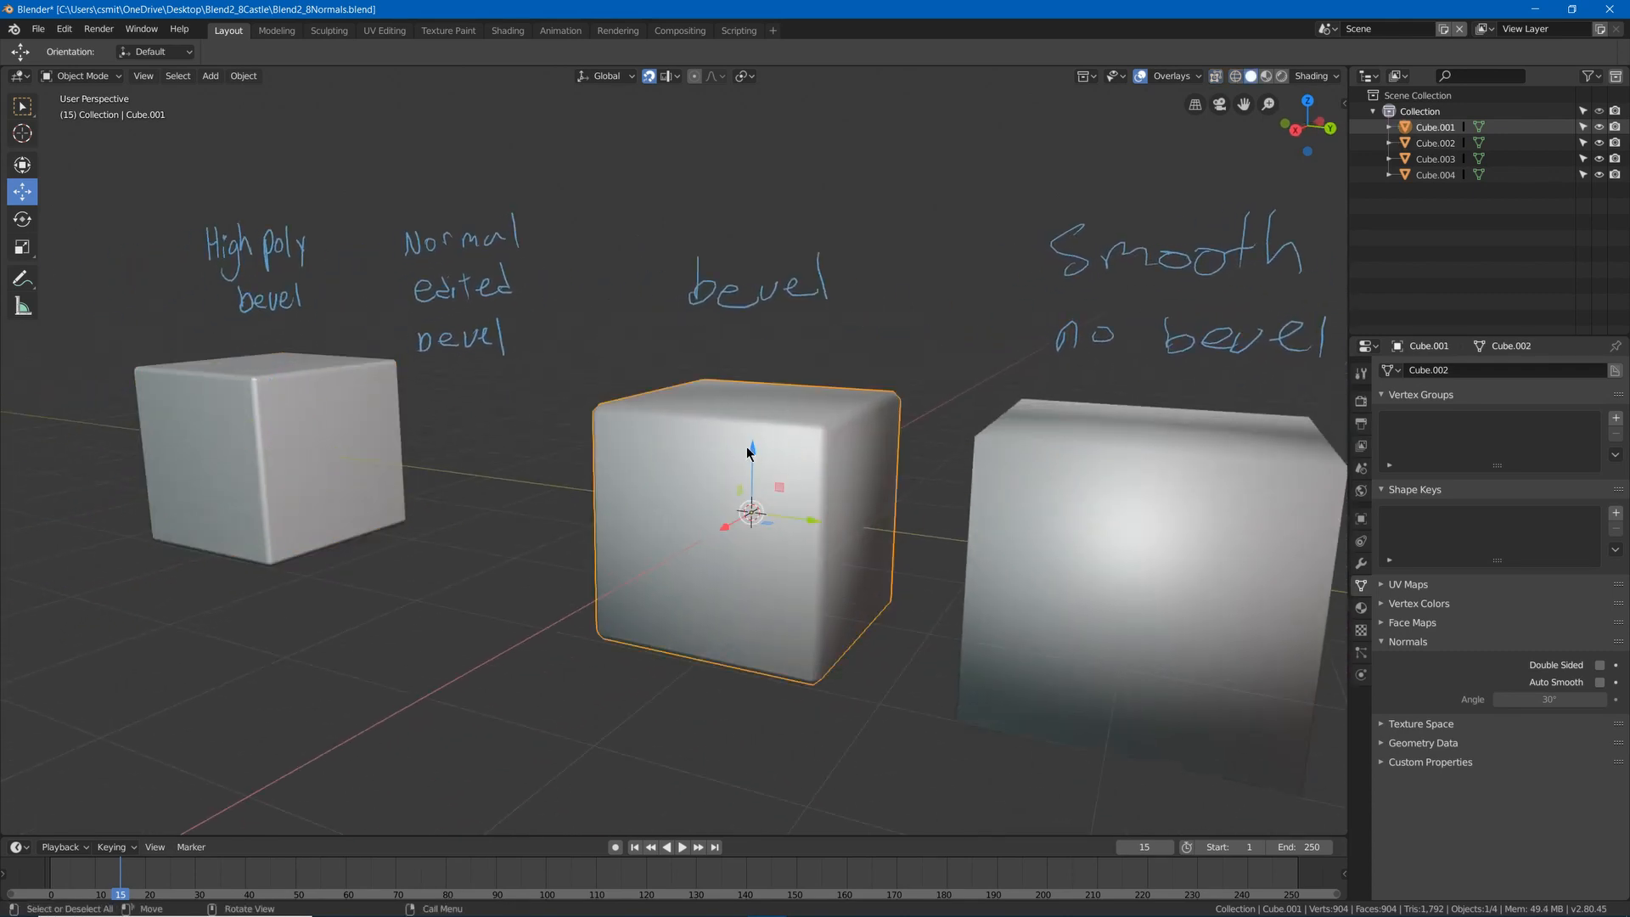
shift+middle_drag(940, 514, 822, 487)
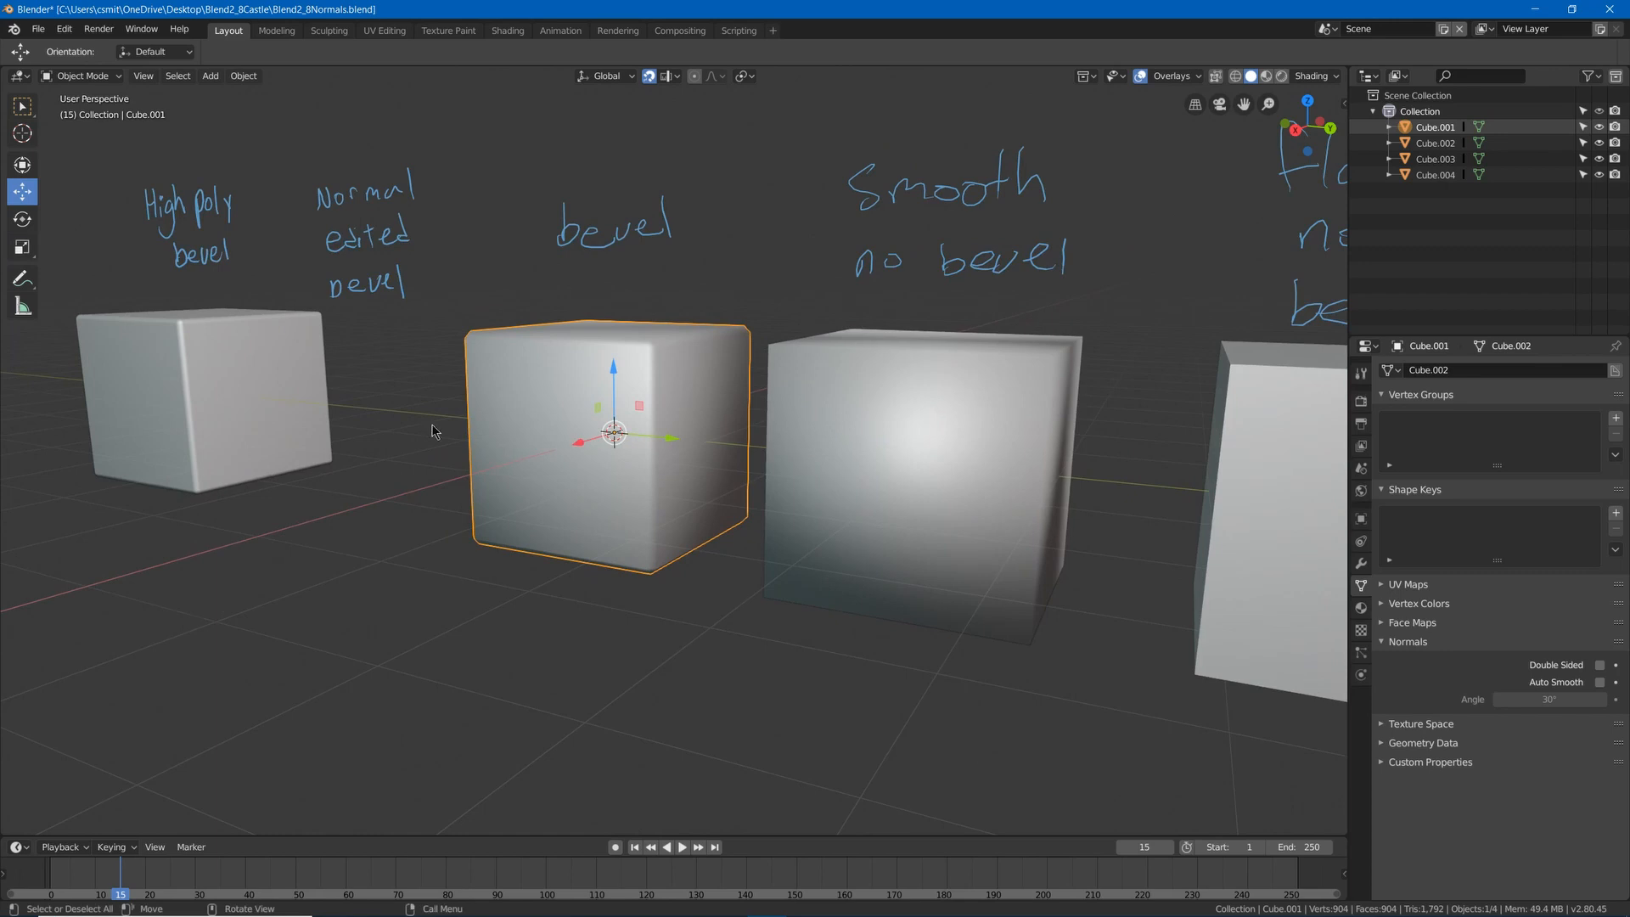
shift+middle_drag(263, 375, 328, 416)
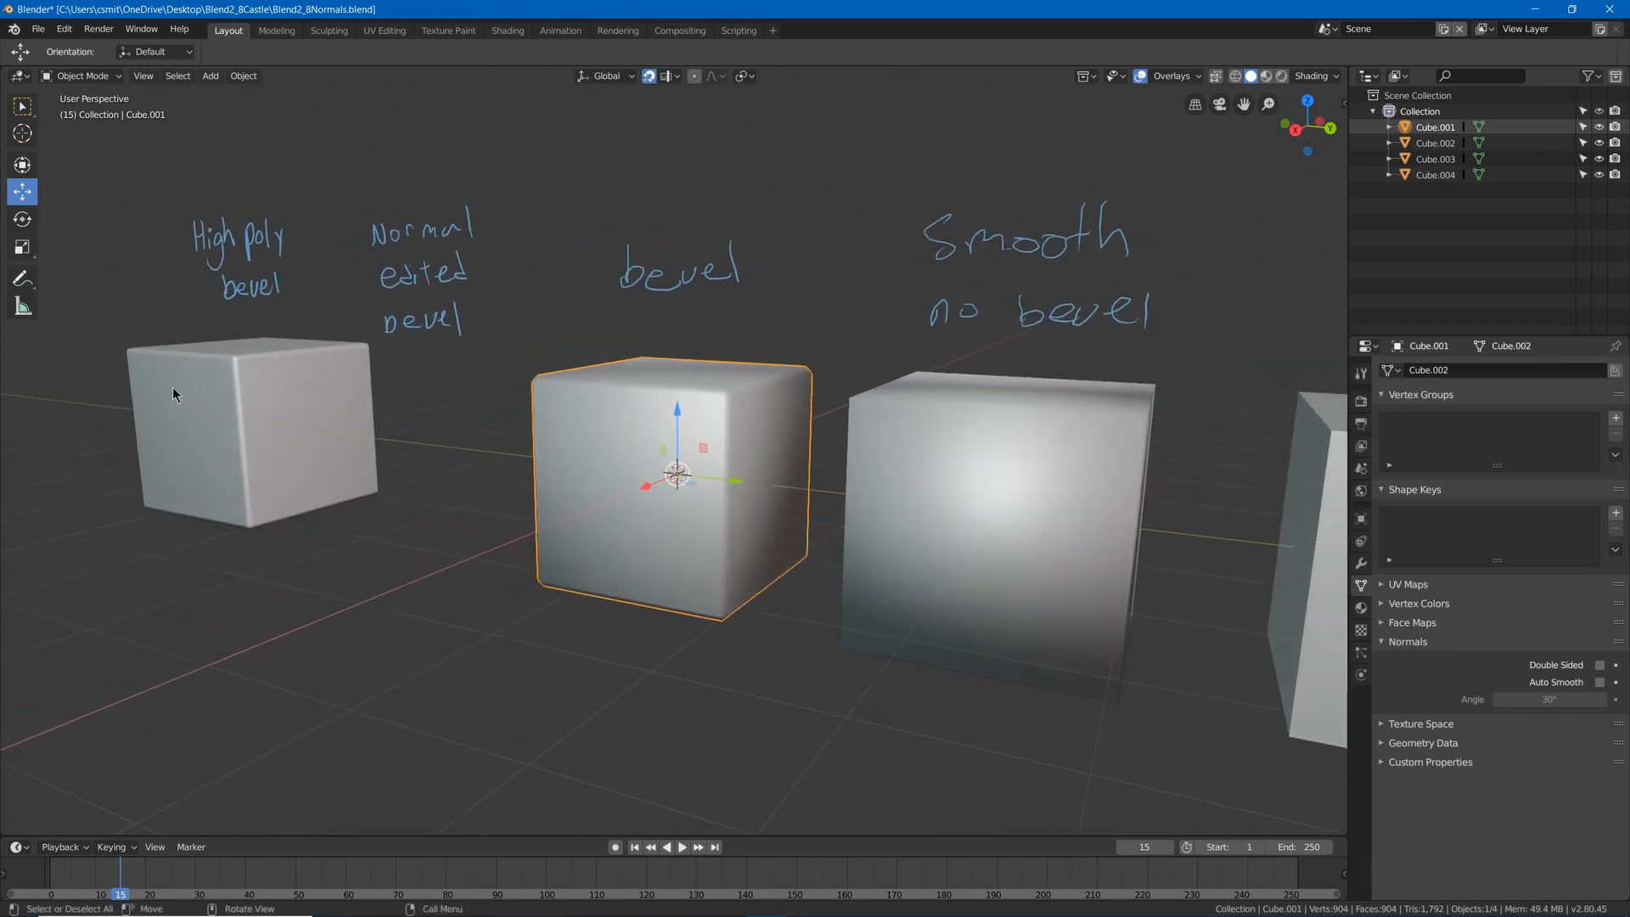
mouse_move(976, 510)
middle_down()
mouse_move(935, 491)
mouse_move(1092, 377)
middle_up()
mouse_move(1027, 474)
middle_down()
mouse_move(1002, 503)
mouse_move(1021, 472)
mouse_move(684, 573)
middle_up()
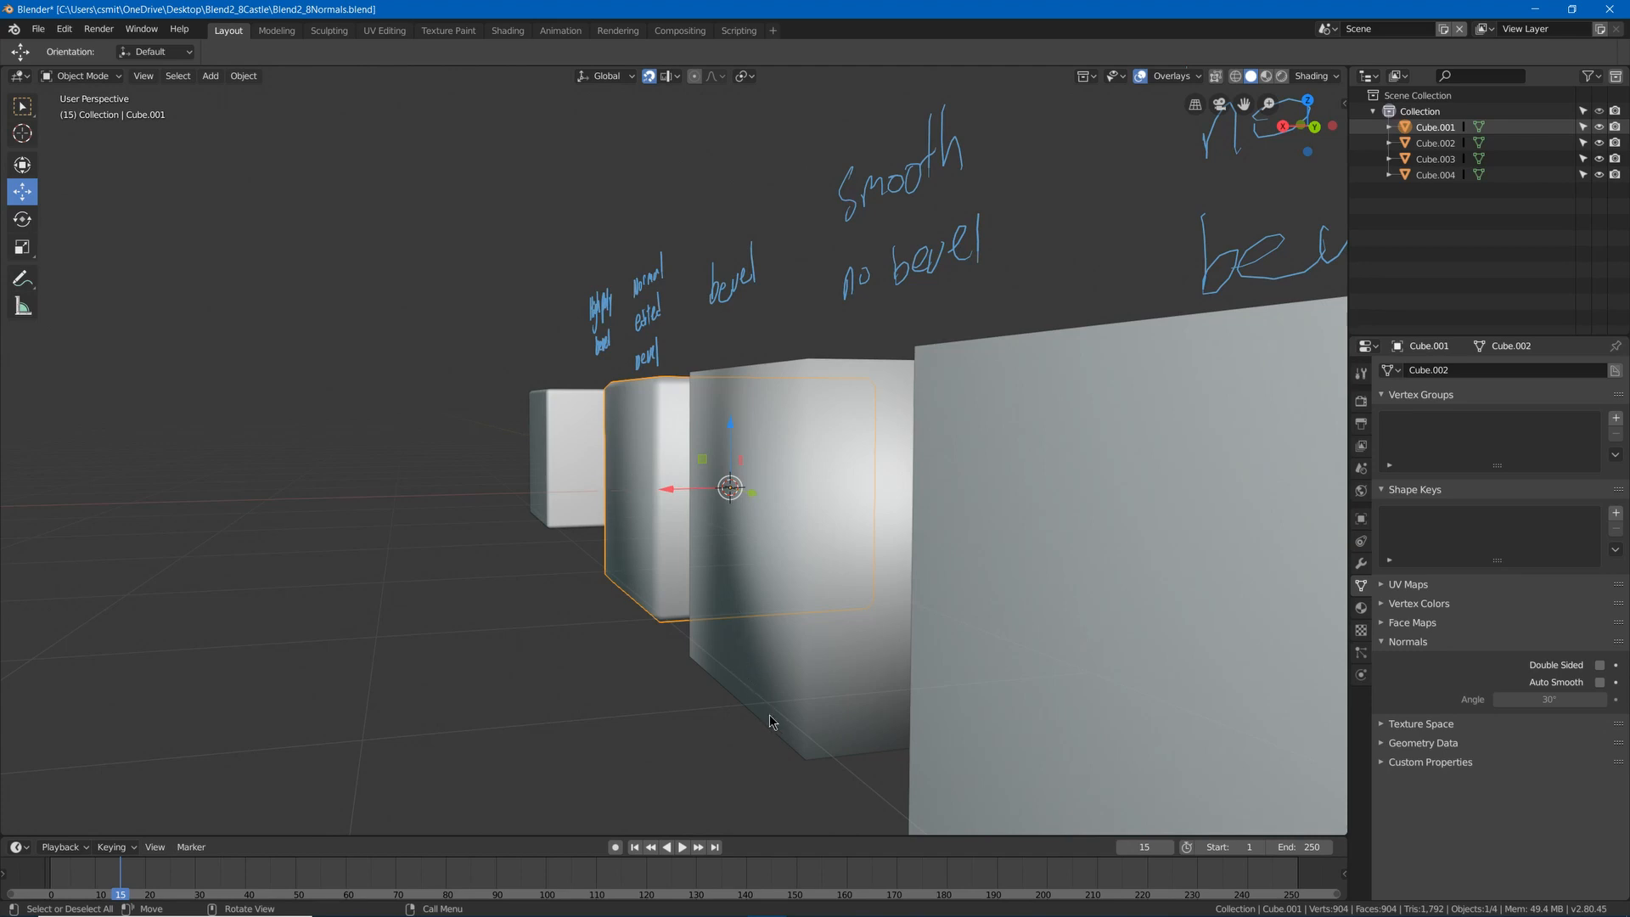
middle_drag(807, 626, 898, 625)
mouse_move(933, 532)
middle_down()
mouse_move(927, 547)
mouse_move(1048, 490)
mouse_move(1093, 589)
middle_up()
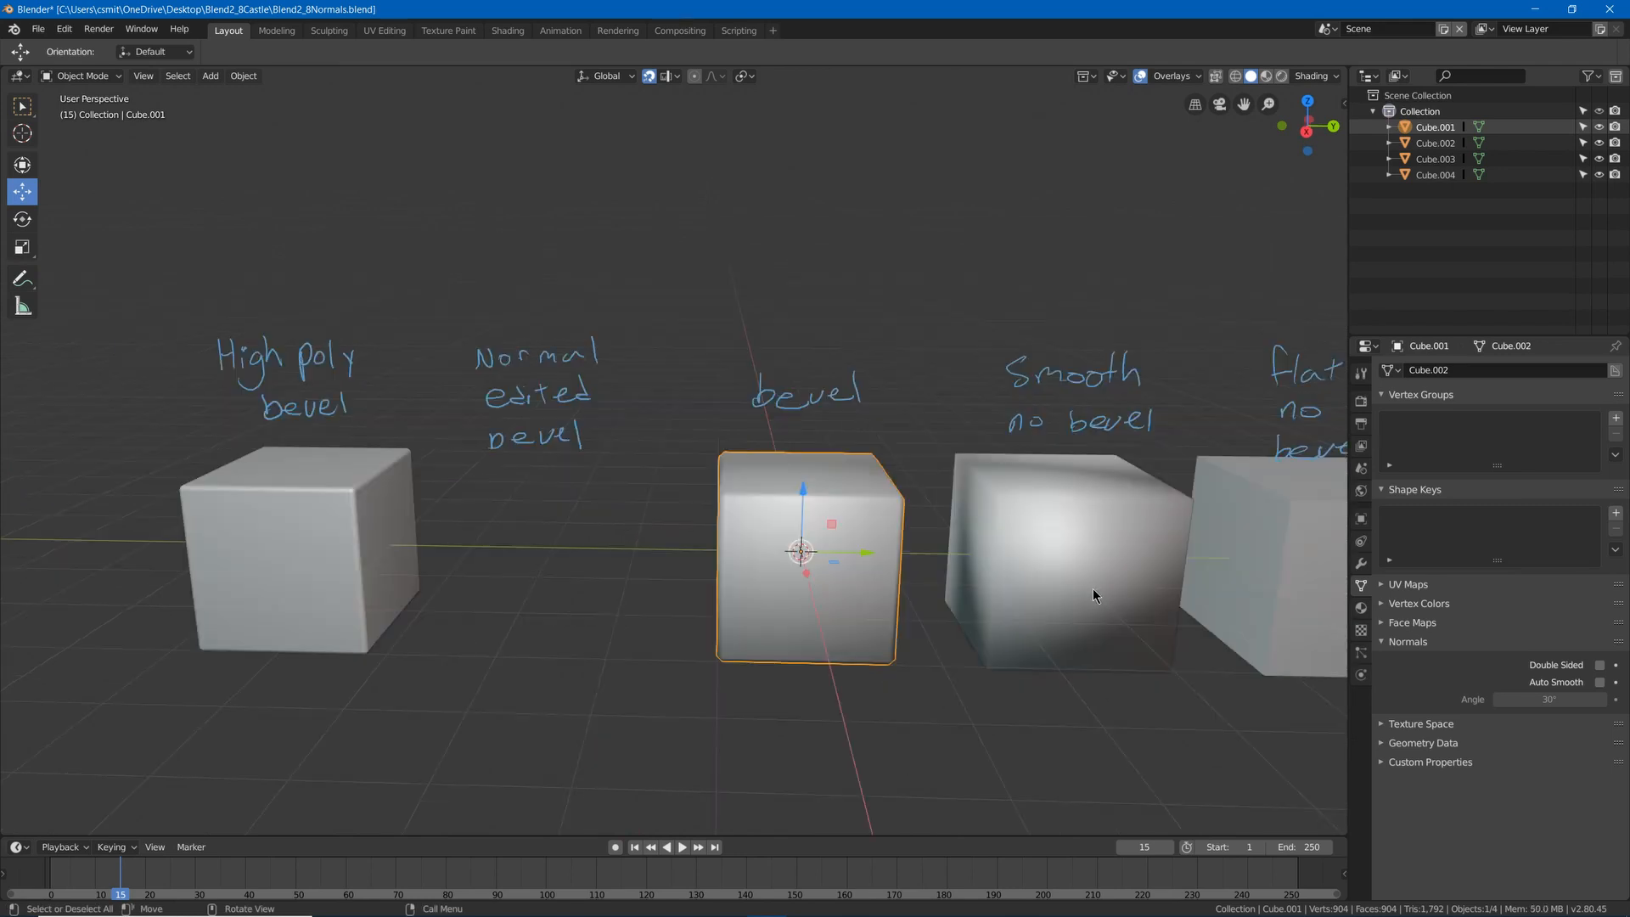
Duplicate the bevel cube and move the copy -3 m along Y, under the "Normal edited bevel" label.
key(shift+d)
key(Escape)
key(g)
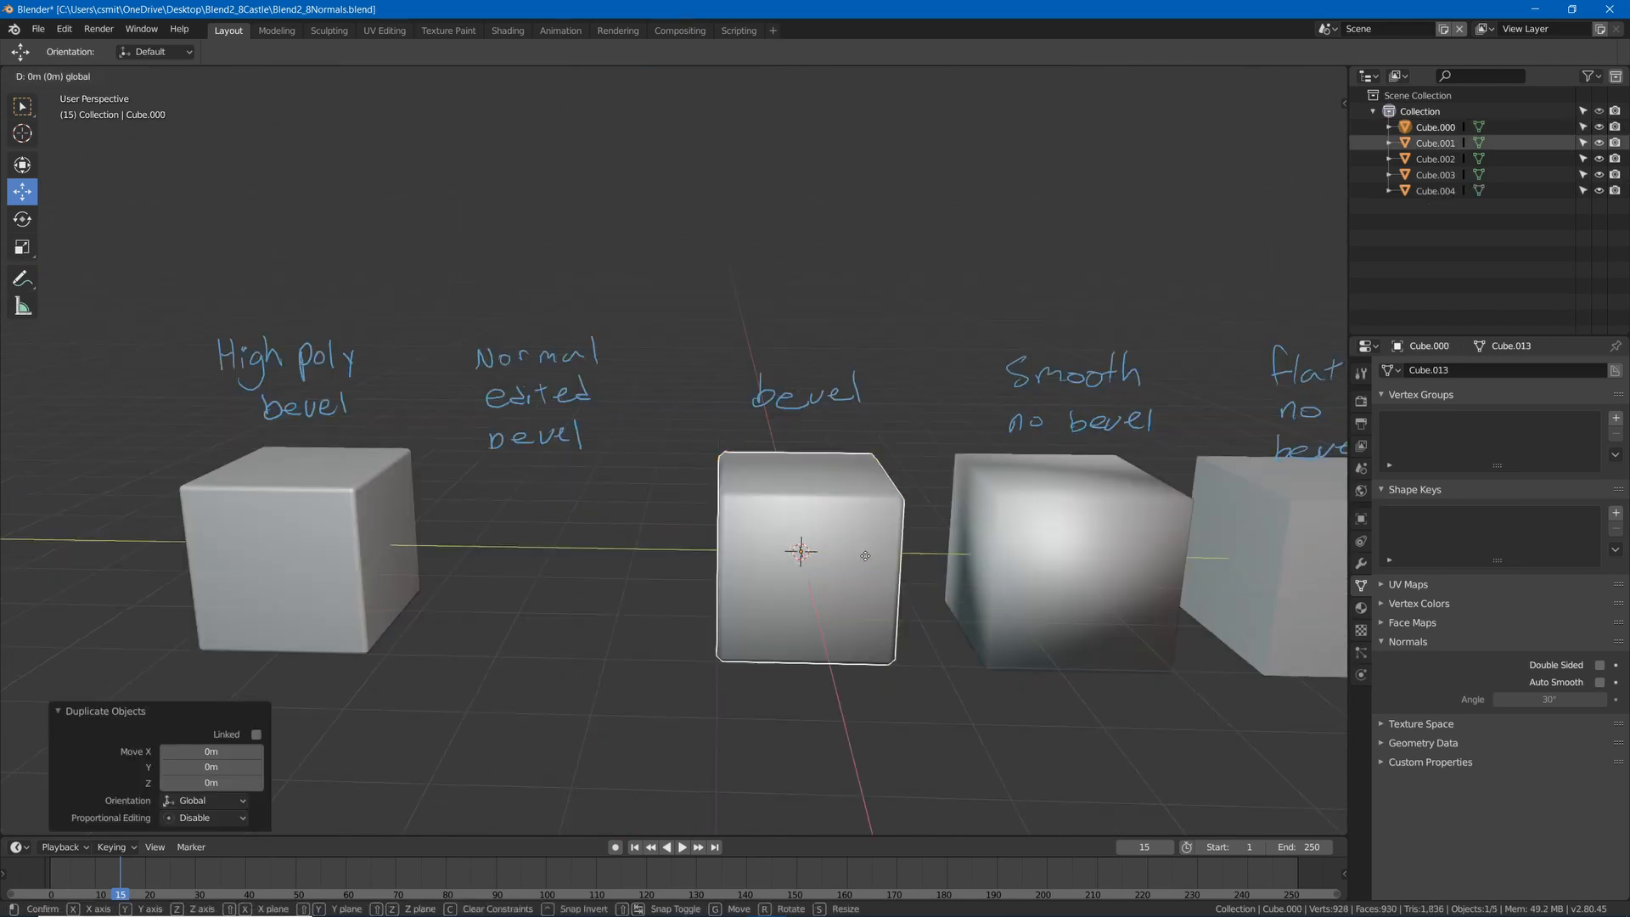
click(654, 550)
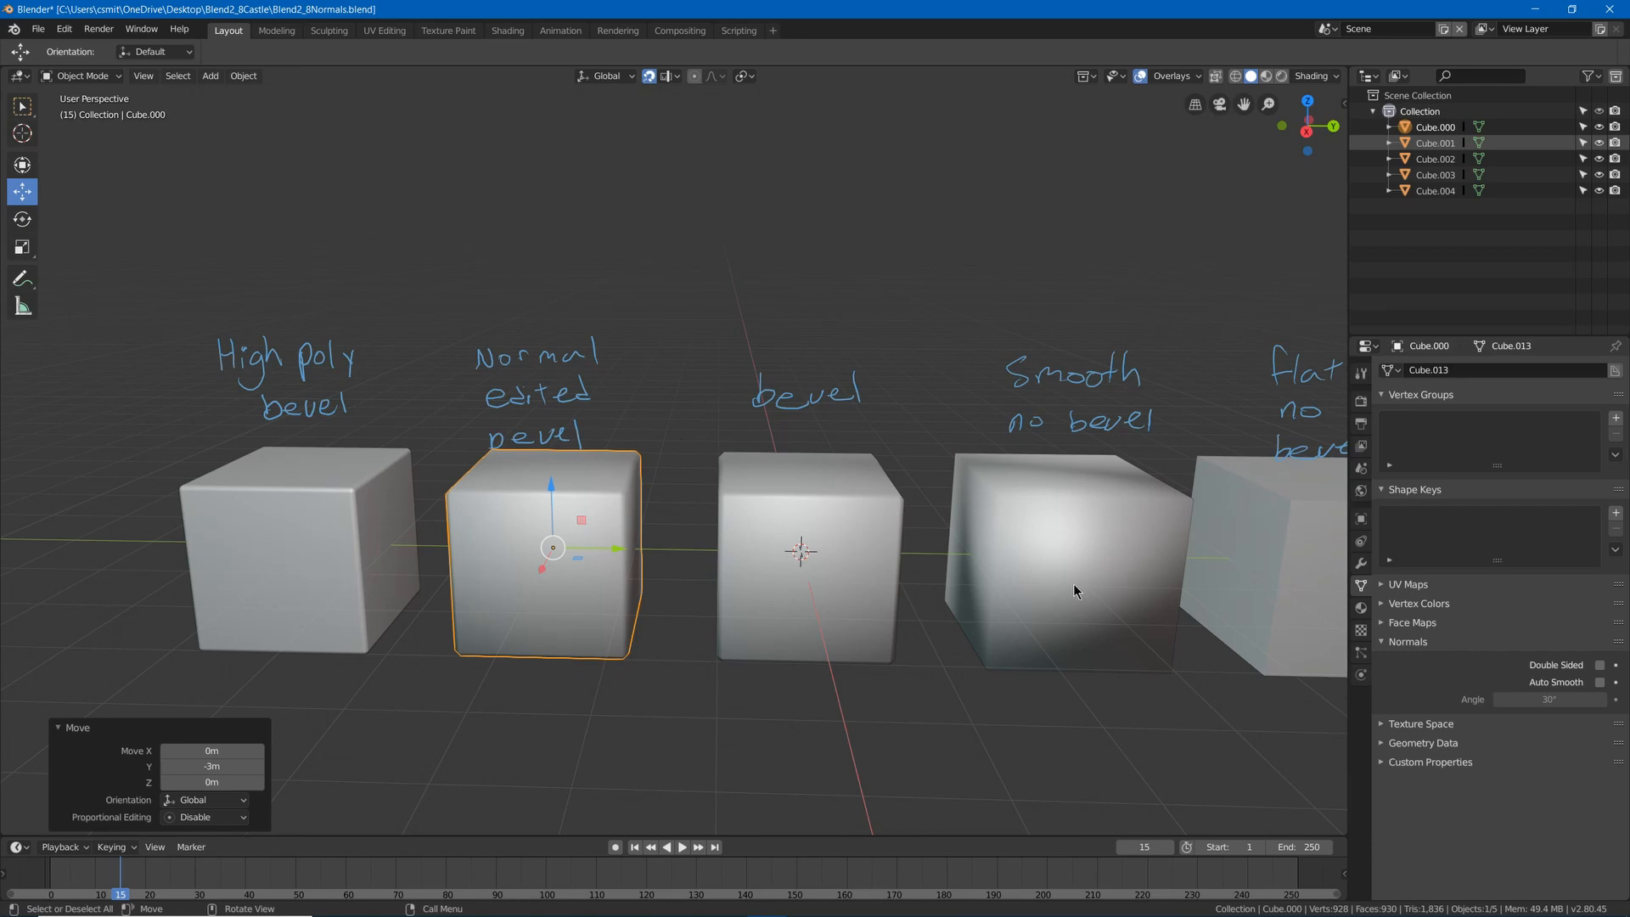
Enable Auto Smooth on the copied cube with an angle of 57.4°.
click(1600, 682)
drag(1529, 699, 1560, 695)
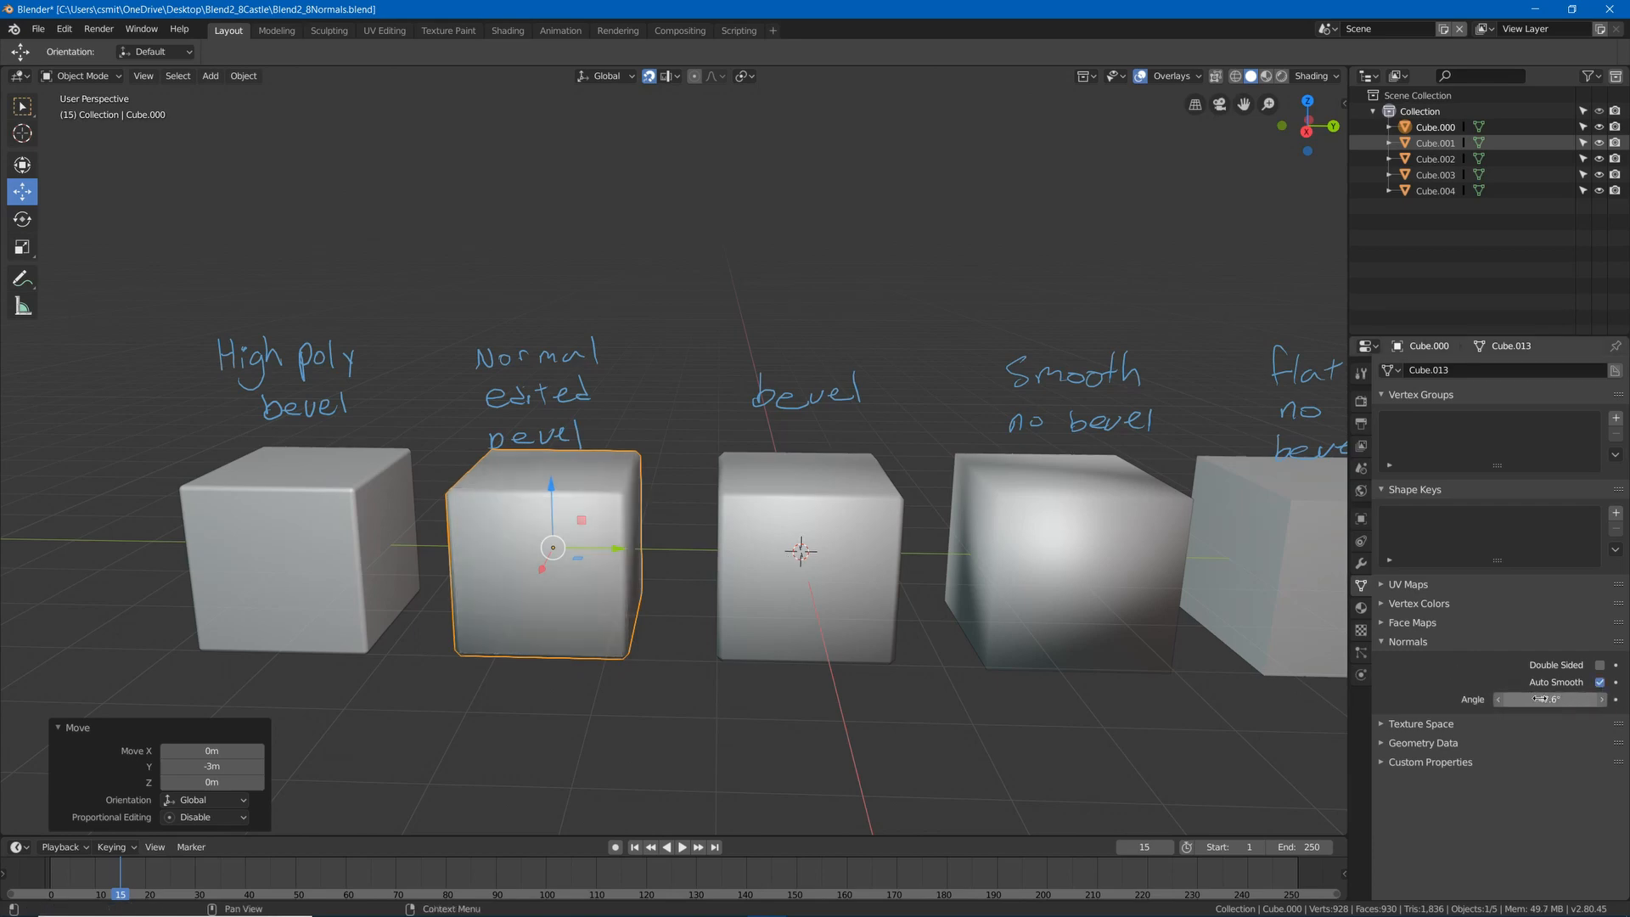
middle_drag(751, 519, 730, 506)
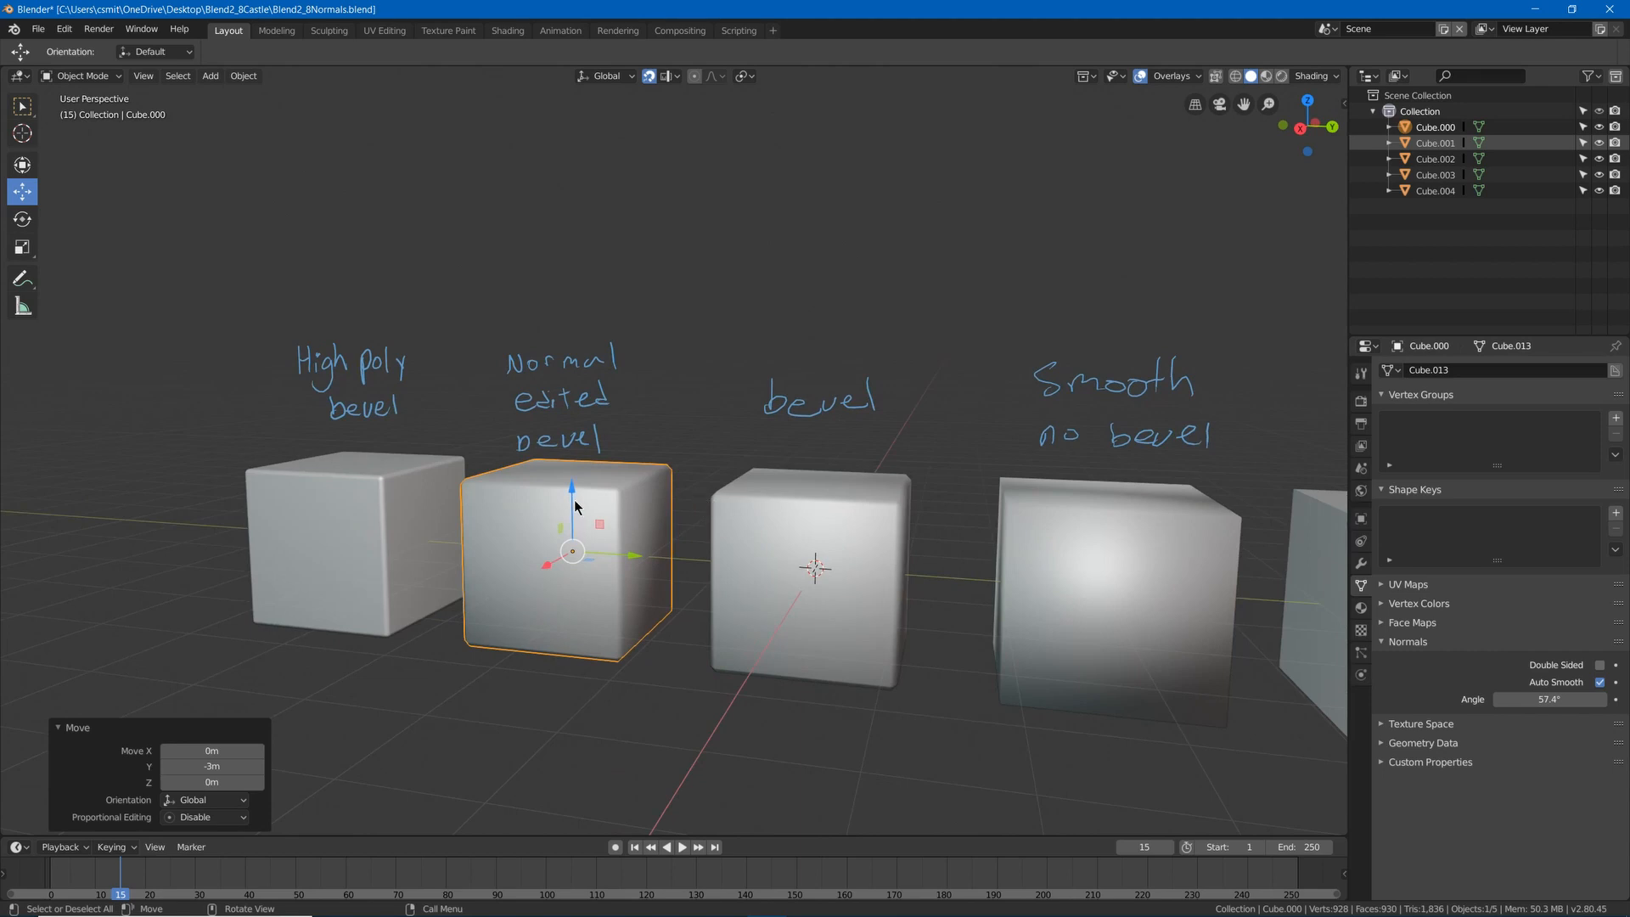
In Edit Mode with face selection, select the copied cube's six large flat faces, leaving its bevel faces unselected.
shift+middle_drag(586, 507, 756, 577)
scroll(633, 562, up, 2)
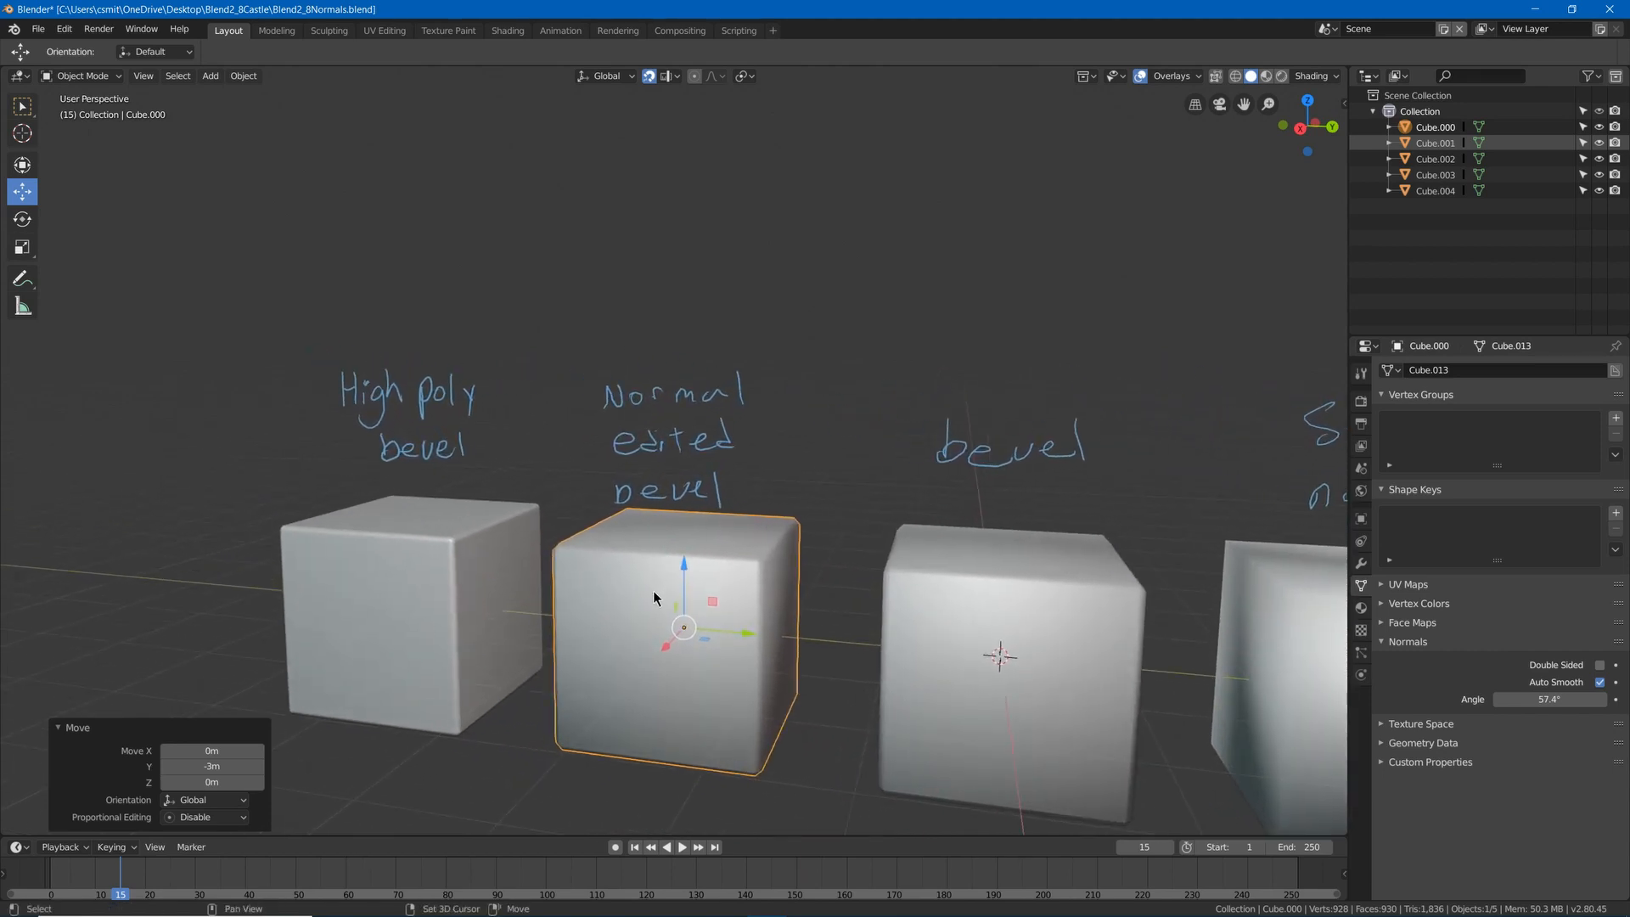
shift+middle_drag(653, 589, 633, 502)
middle_drag(640, 502, 637, 454)
key(3)
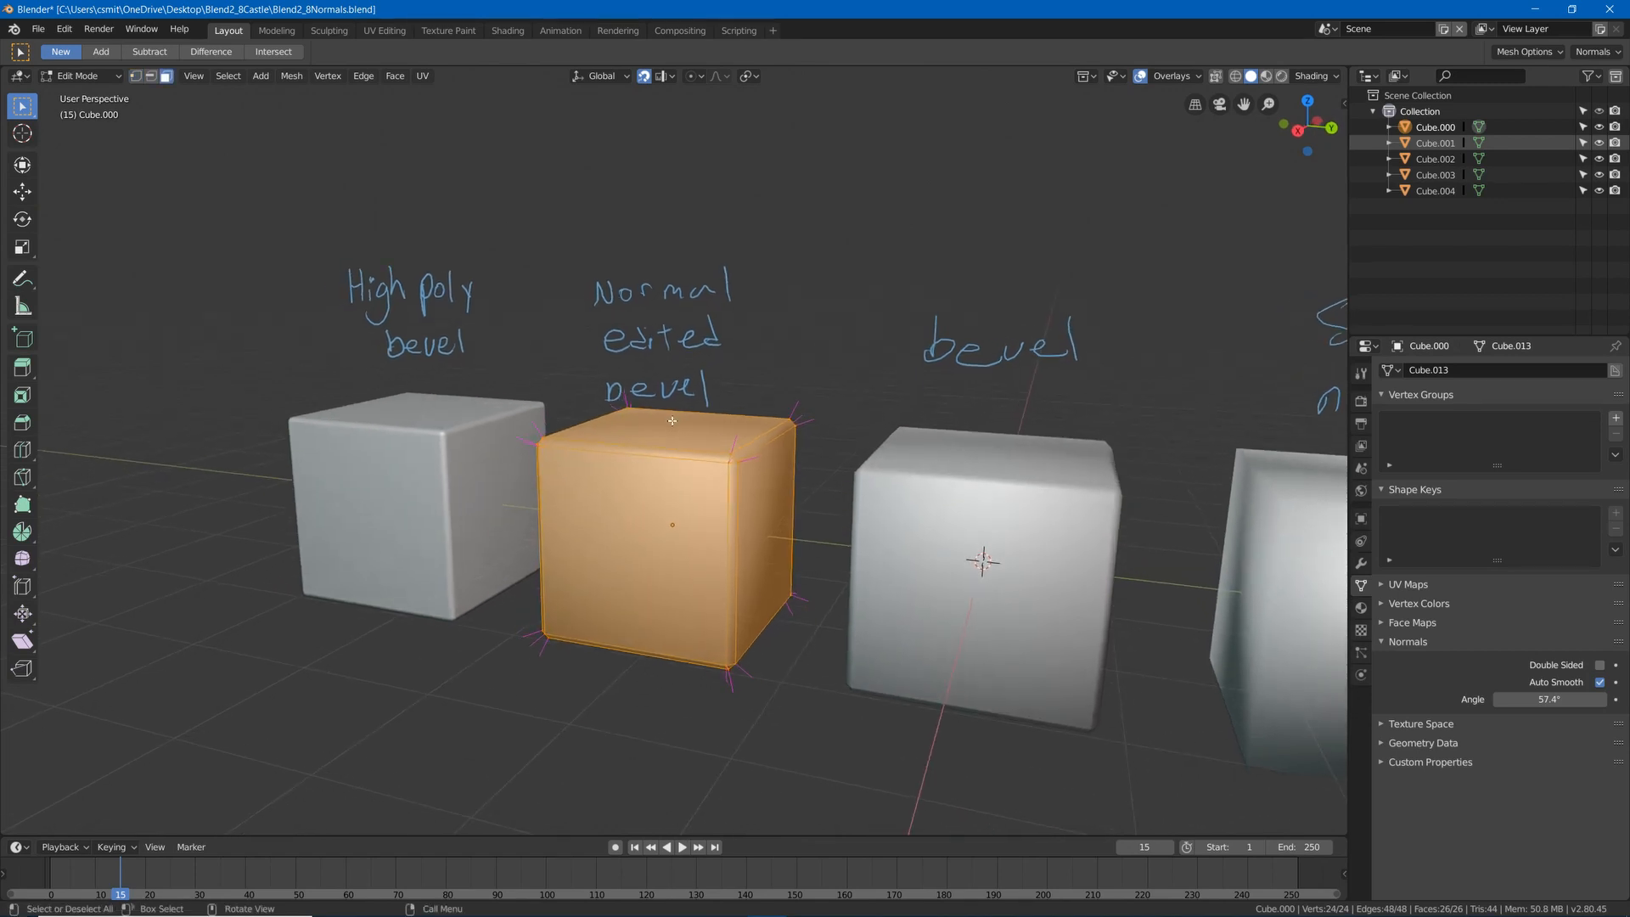
right_click(673, 421)
click(655, 431)
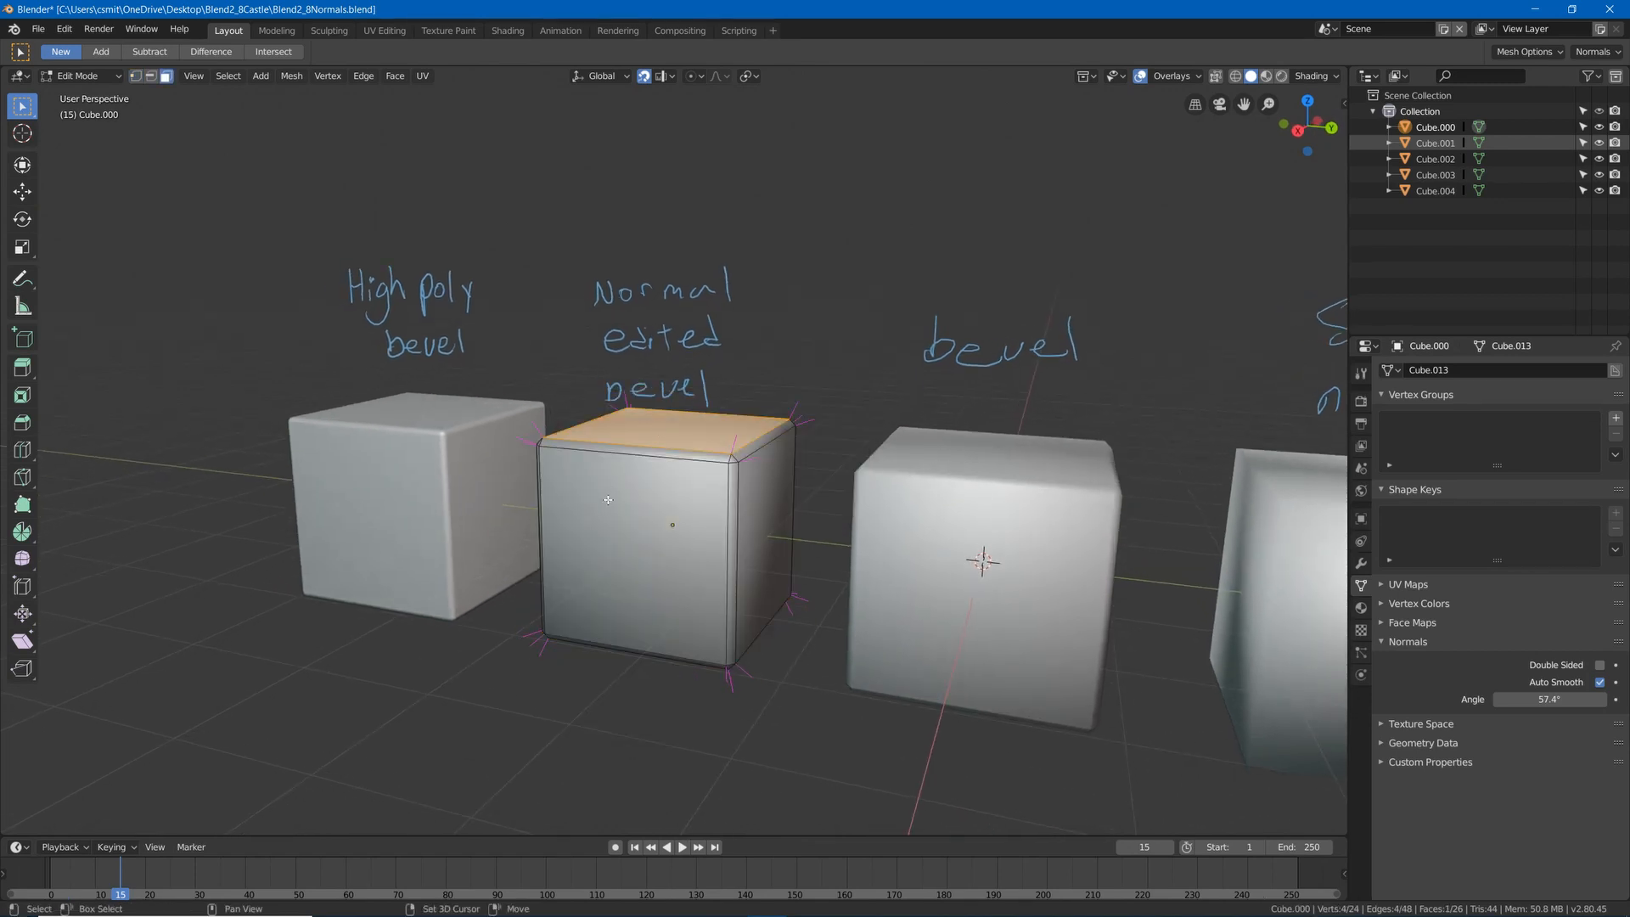
shift+click(608, 500)
shift+click(768, 488)
middle_drag(769, 488, 858, 364)
shift+click(543, 586)
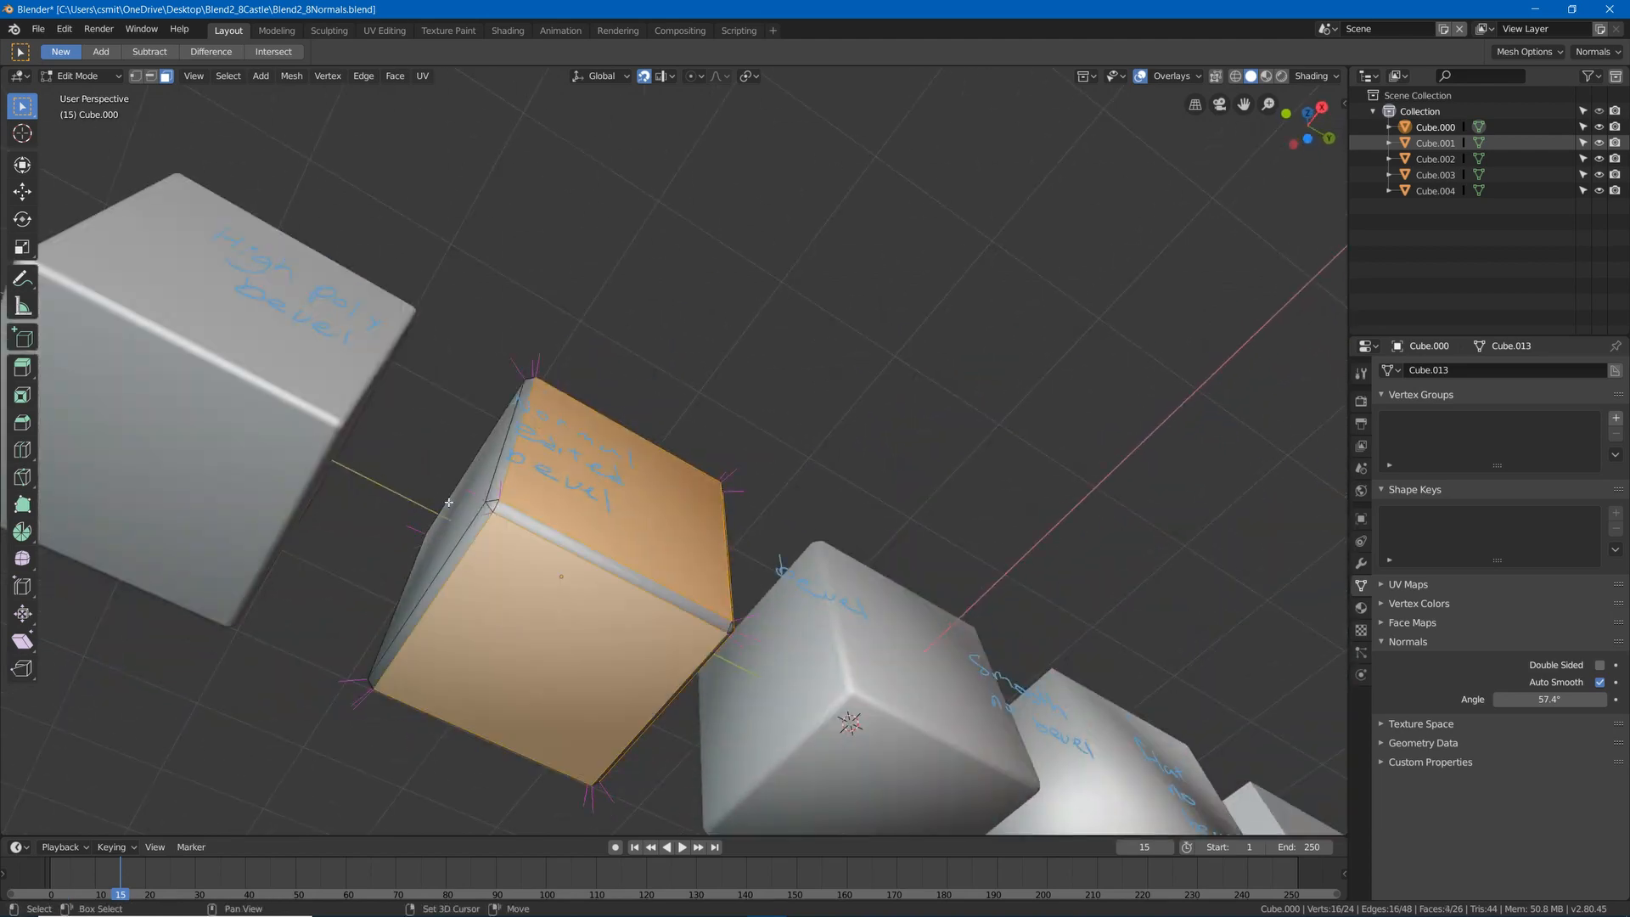
shift+click(470, 484)
middle_drag(471, 484, 641, 467)
shift+click(705, 443)
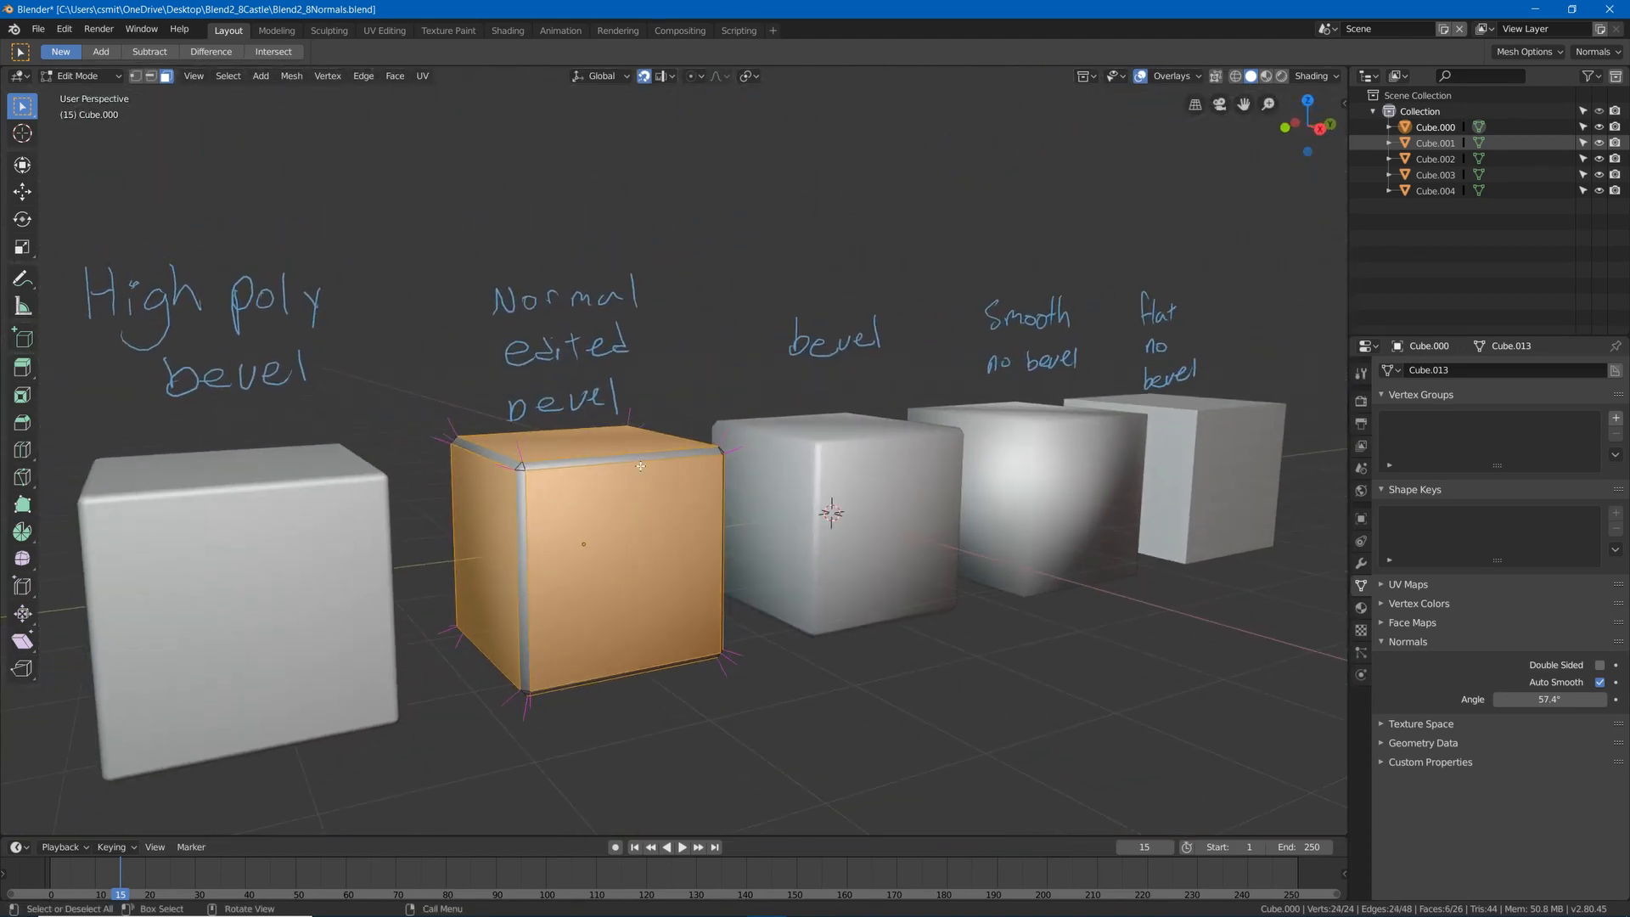
Apply Set From Faces to the normals of the six selected large faces.
key(q)
mouse_move(643, 458)
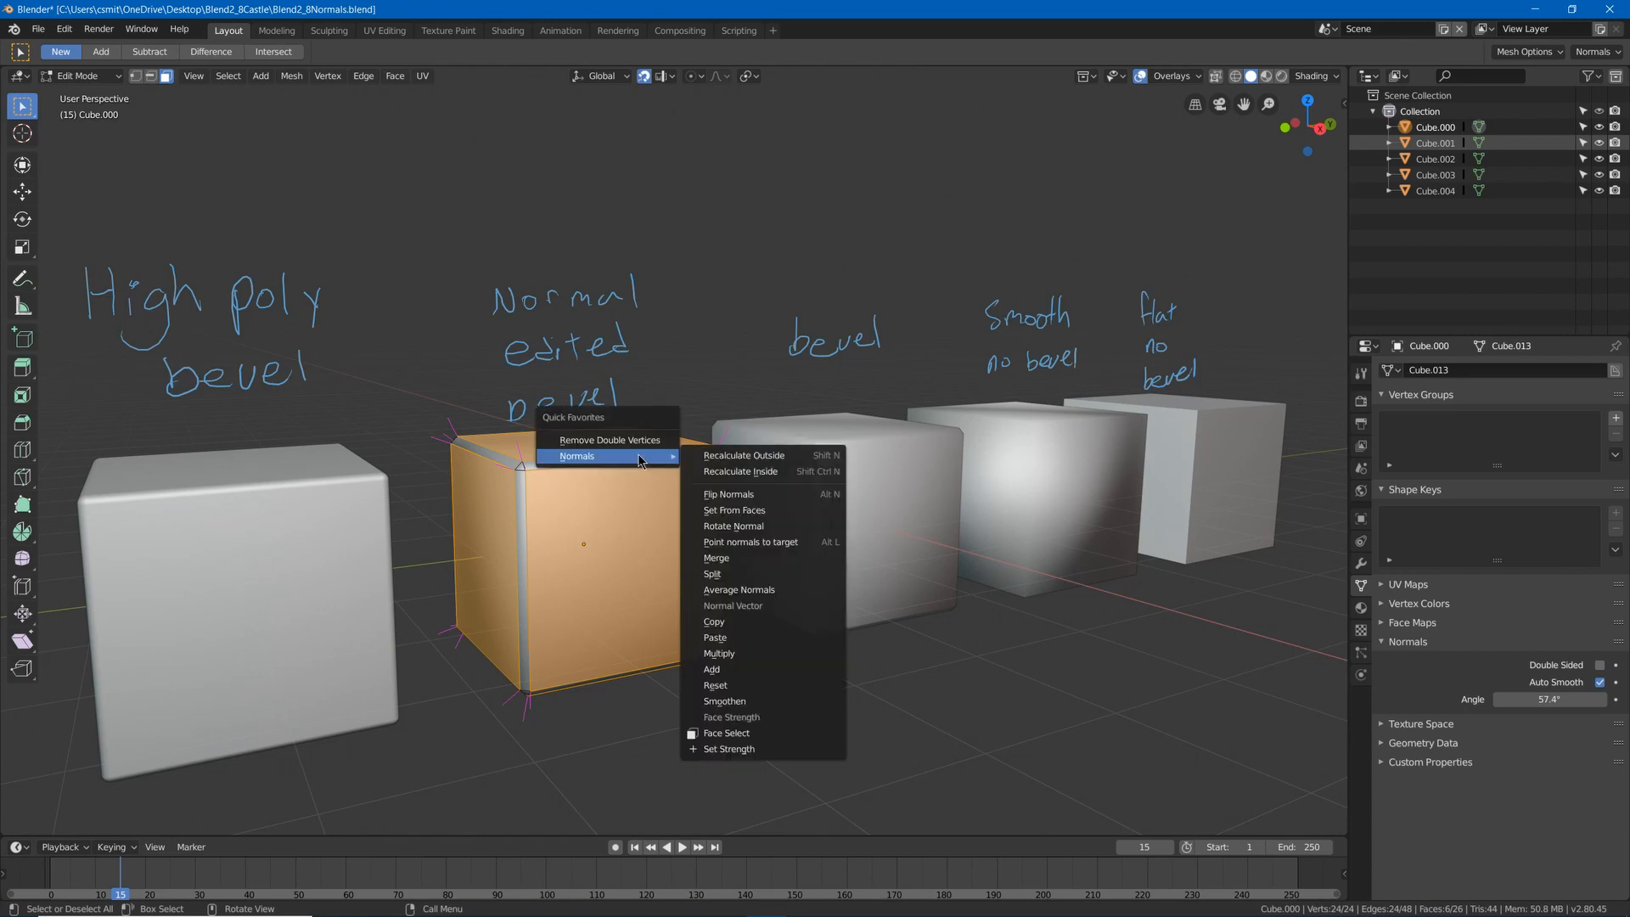
click(774, 513)
mouse_move(807, 510)
middle_down()
mouse_move(748, 487)
mouse_move(717, 502)
mouse_move(752, 486)
mouse_move(636, 456)
mouse_move(507, 465)
mouse_move(552, 429)
mouse_move(885, 493)
mouse_move(590, 429)
mouse_move(263, 404)
middle_up()
key(Tab)
key(Tab)
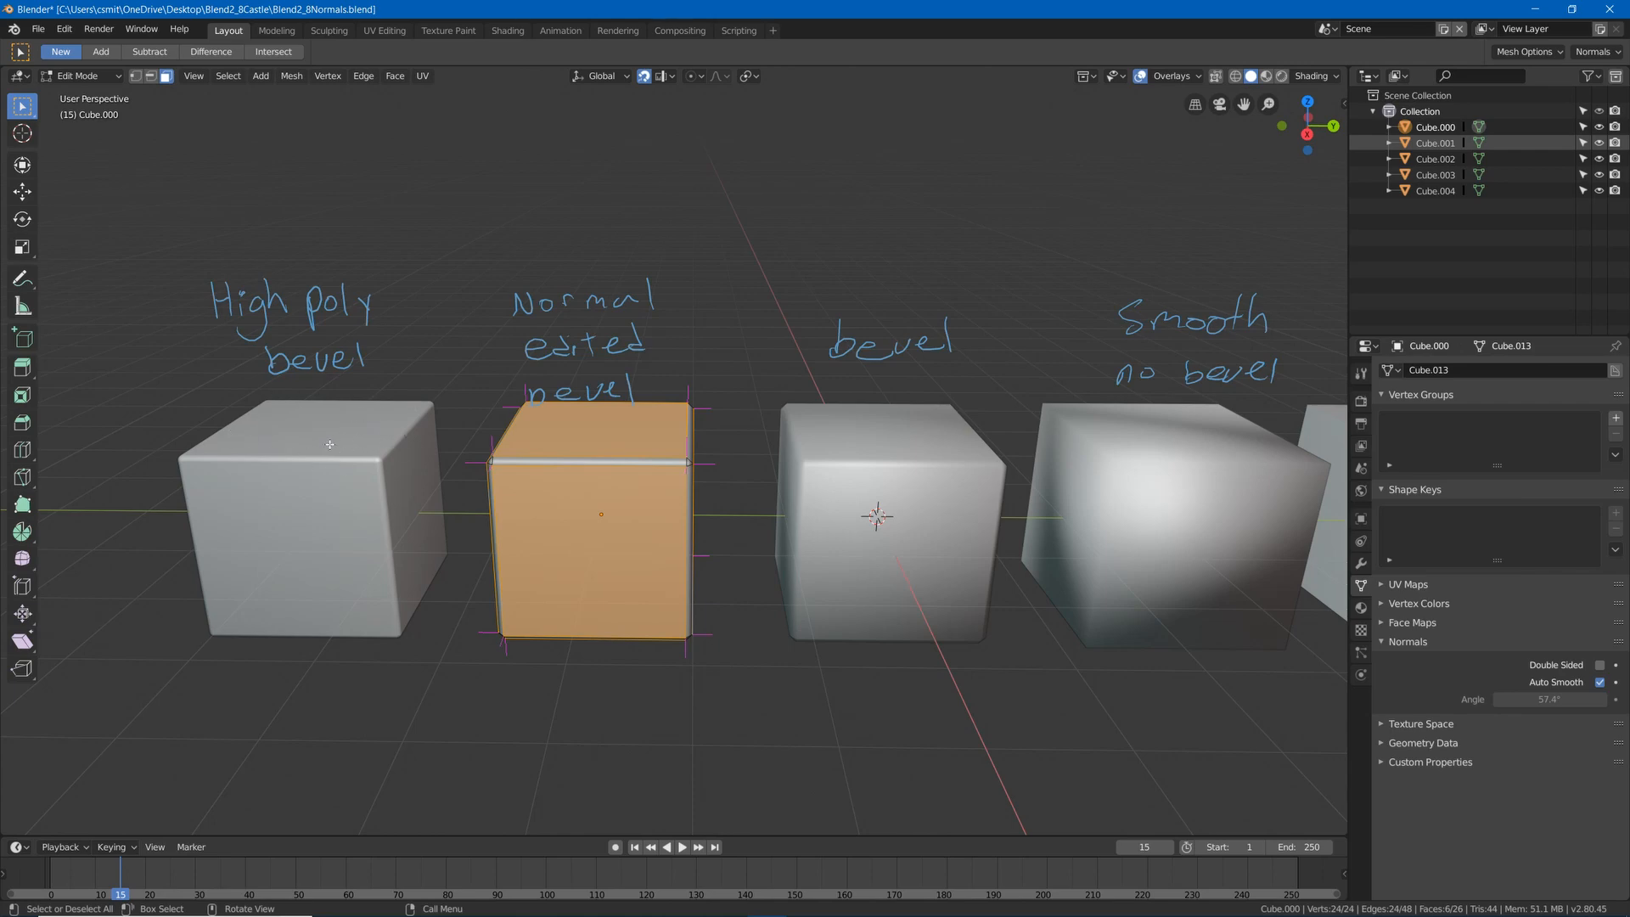
Return to Object Mode with nothing selected and compare the normal-edited cube's shading with the high poly bevel cube.
mouse_move(623, 492)
middle_down()
mouse_move(653, 492)
mouse_move(634, 482)
middle_up()
middle_drag(453, 501, 395, 548)
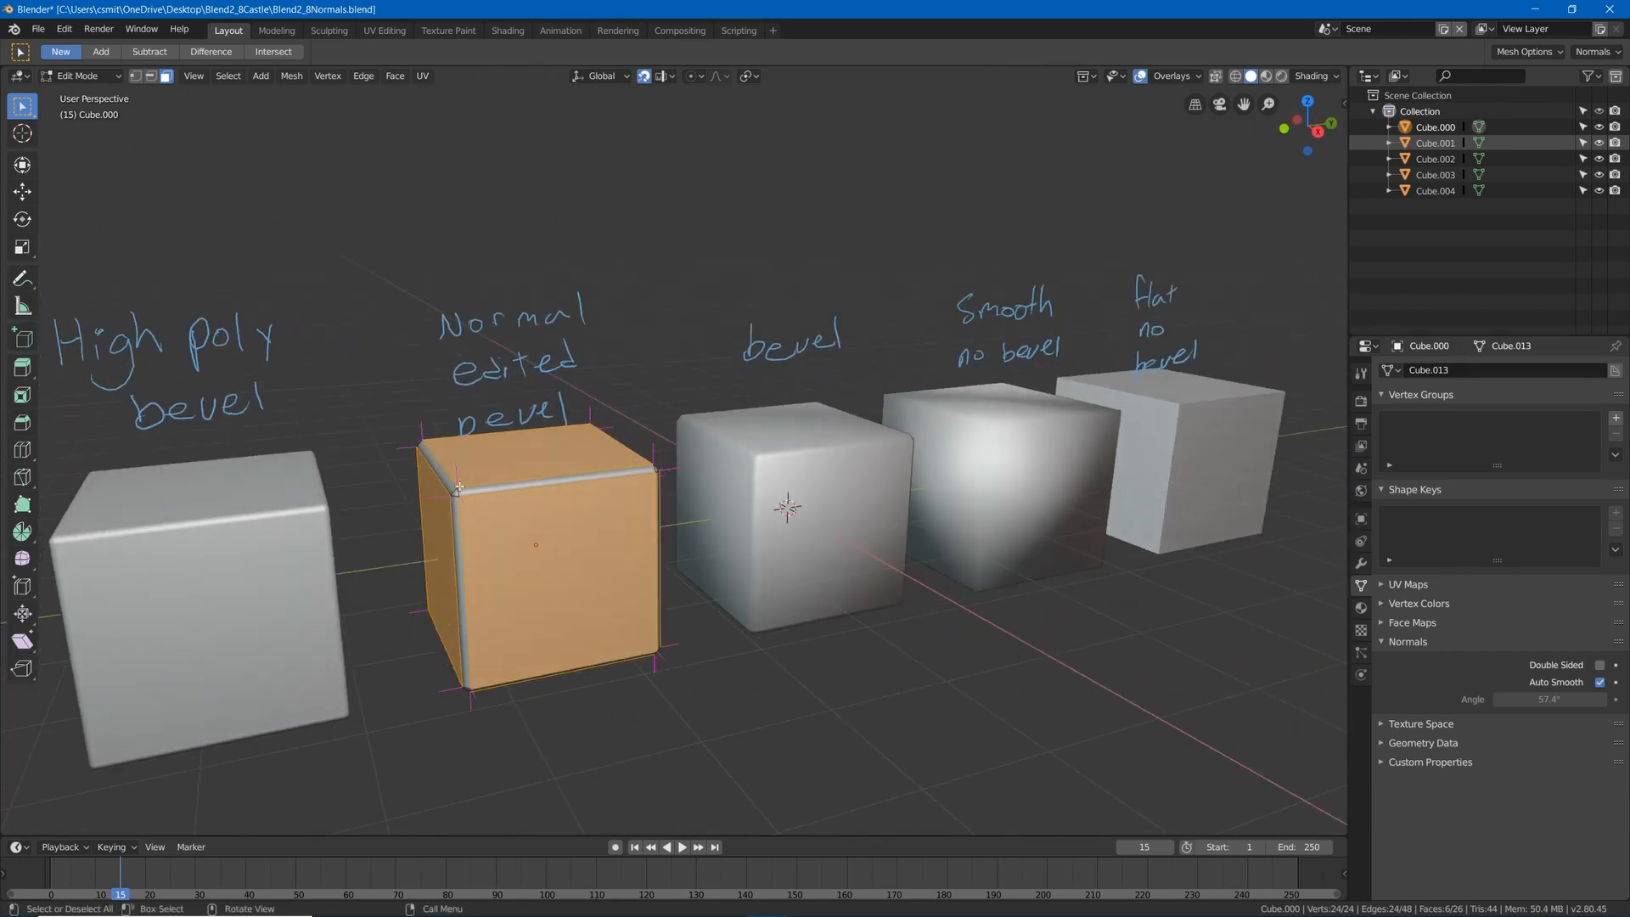
key(Tab)
middle_drag(494, 461, 457, 433)
key(a)
key(a)
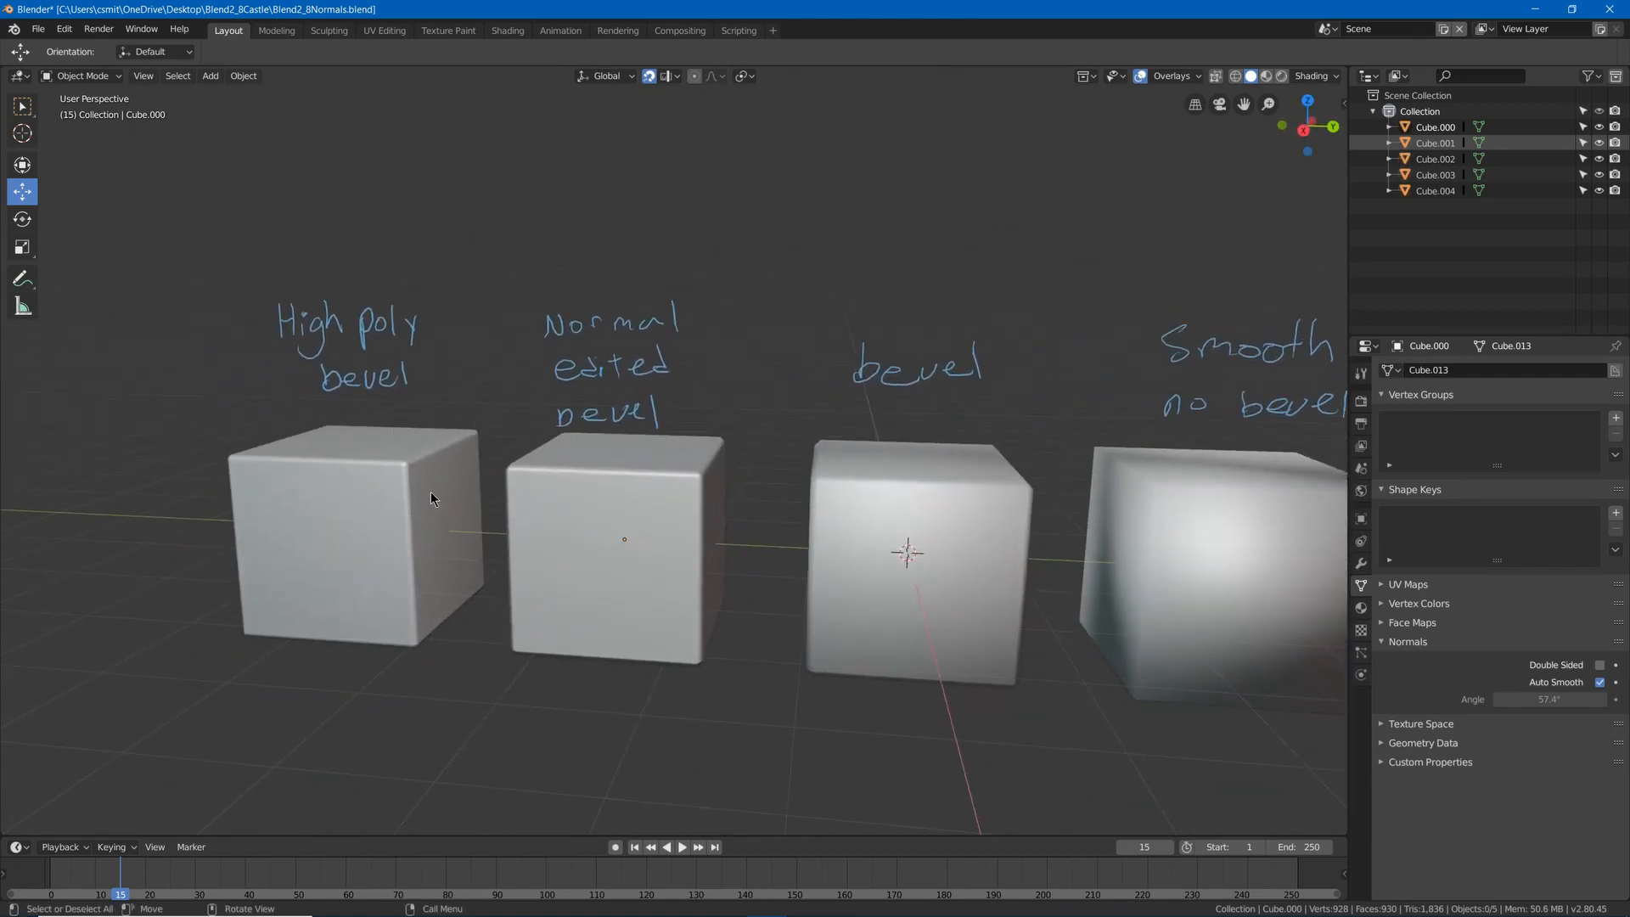
Delete the normal-edited copy of the bevel cube.
scroll(544, 433, up, 2)
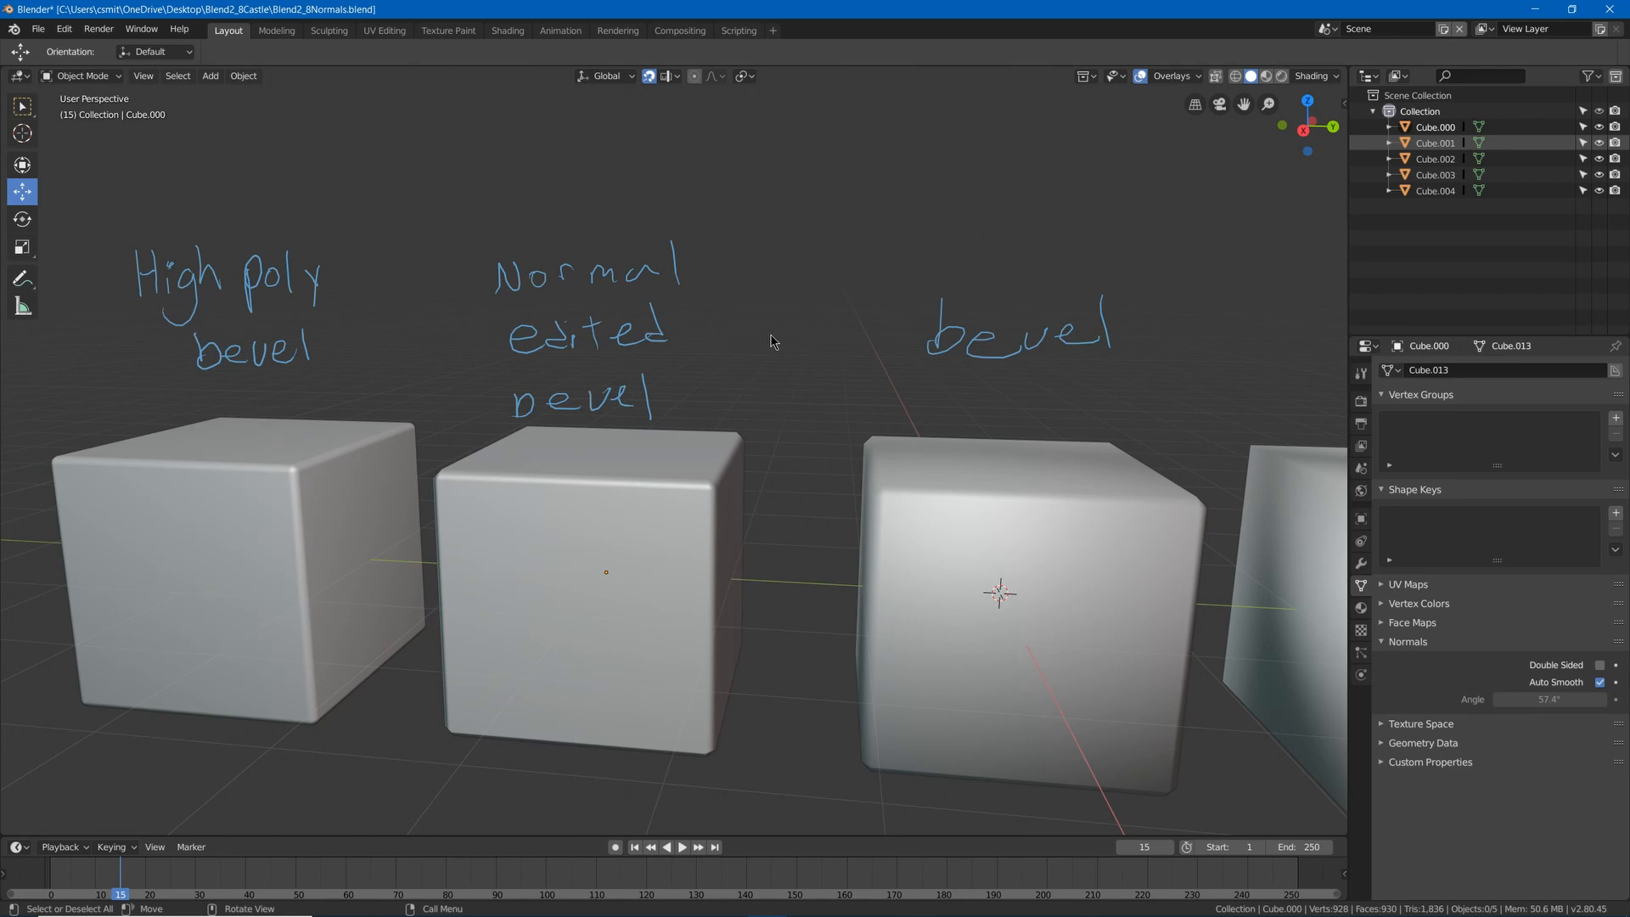
click(688, 504)
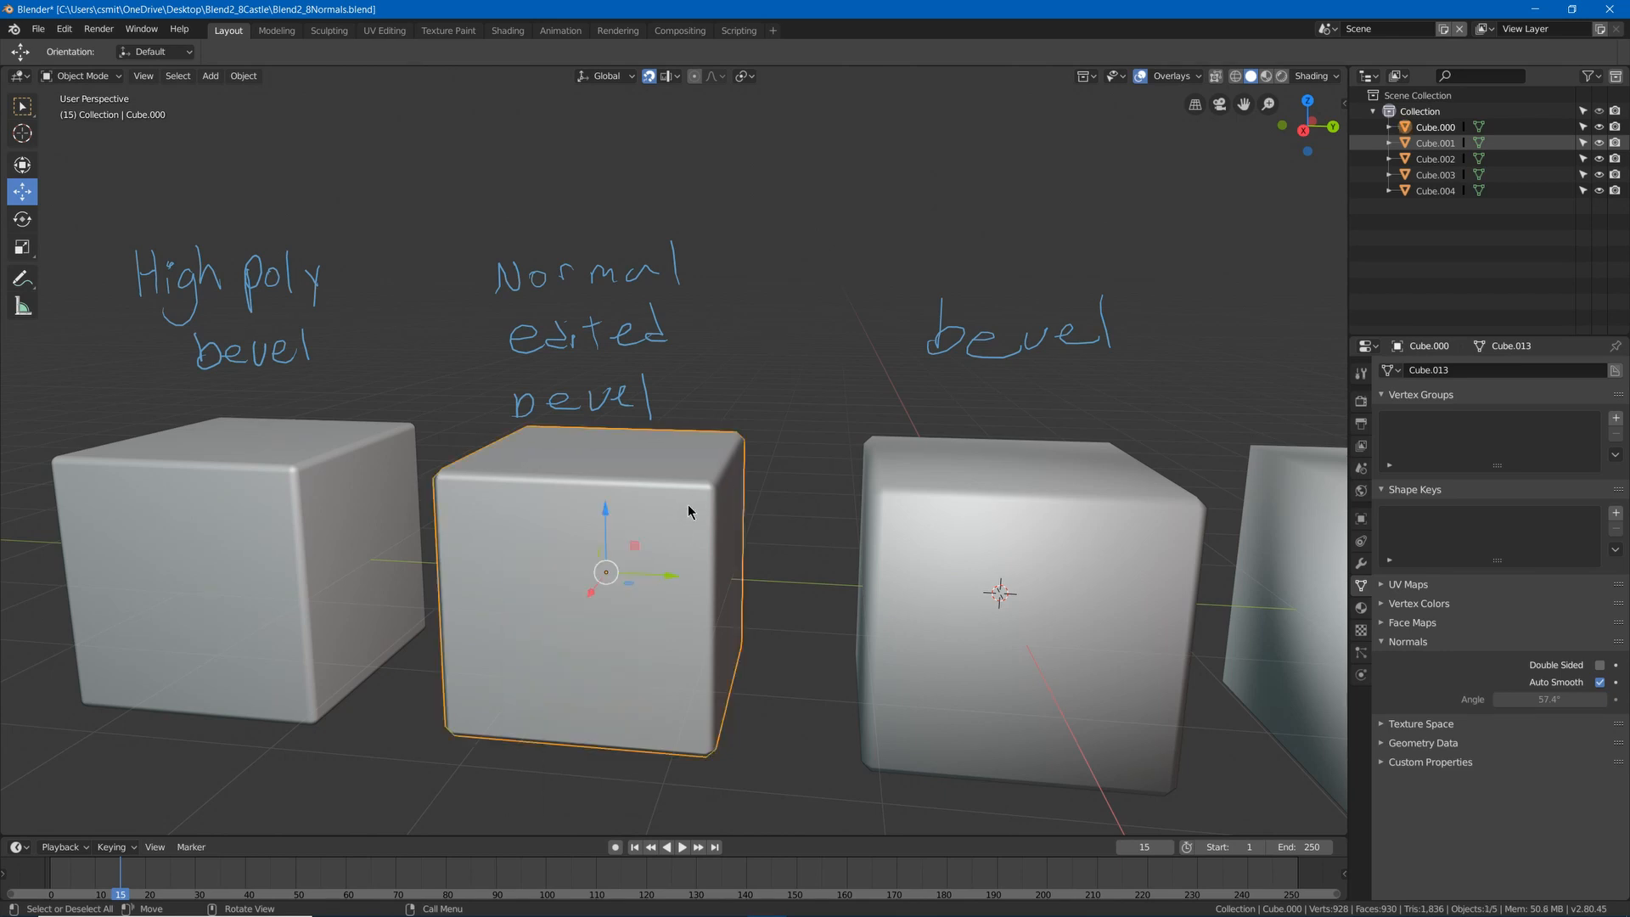
key(Delete)
Duplicate the plain bevel cube and move the copy -3 m along Y, beneath the "Normal edited bevel" annotation.
right_click(940, 492)
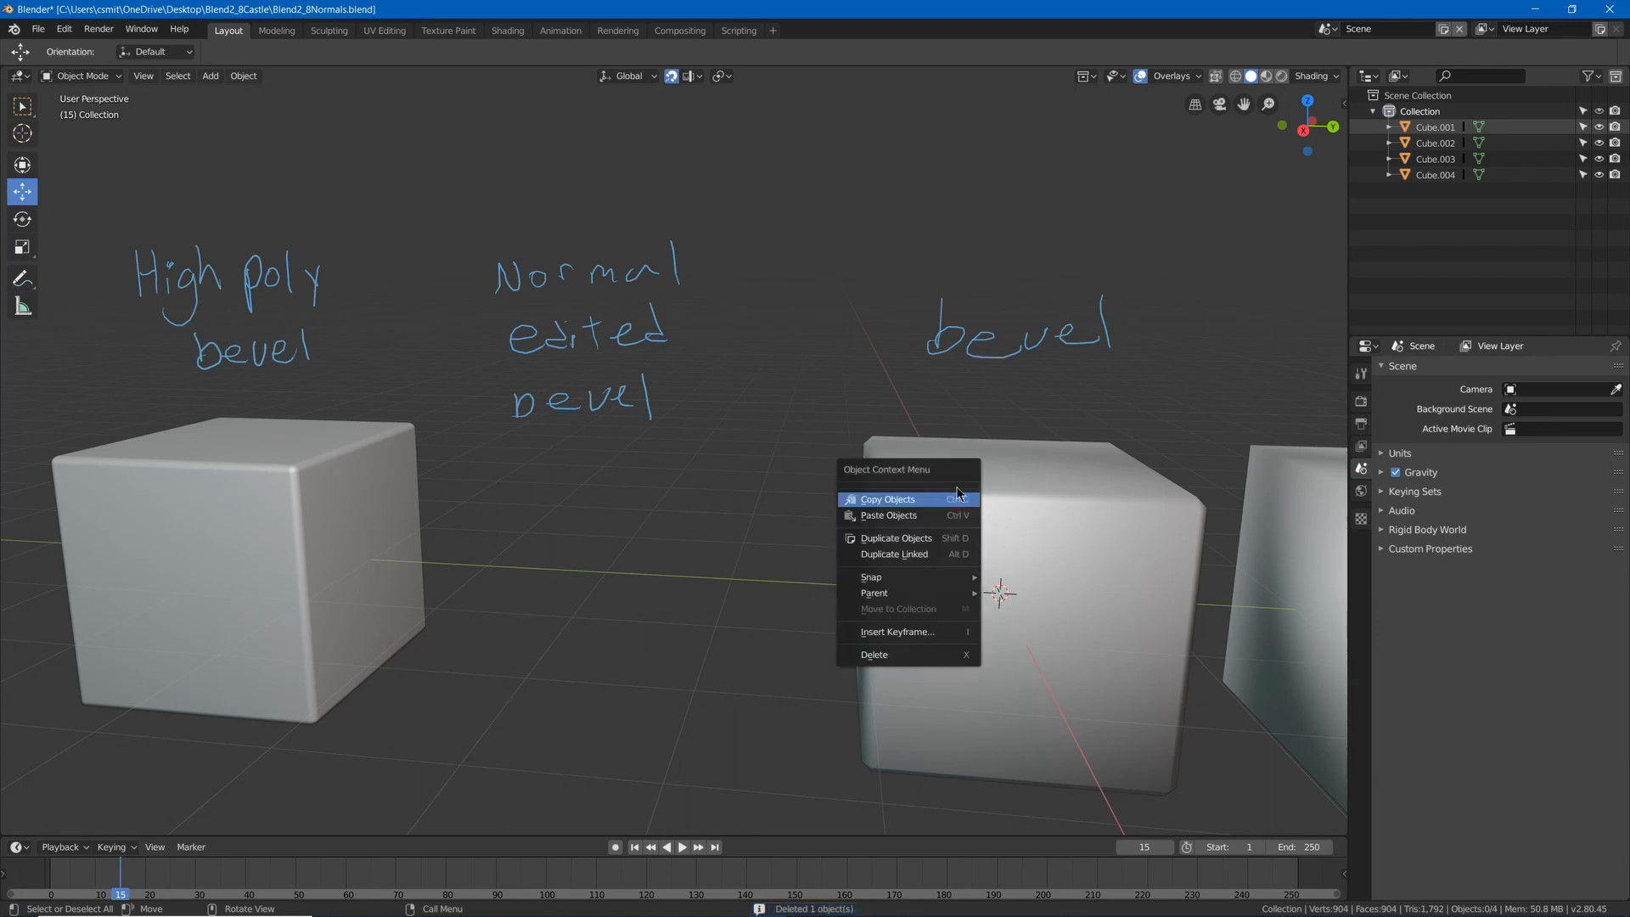
click(1056, 491)
key(shift+d)
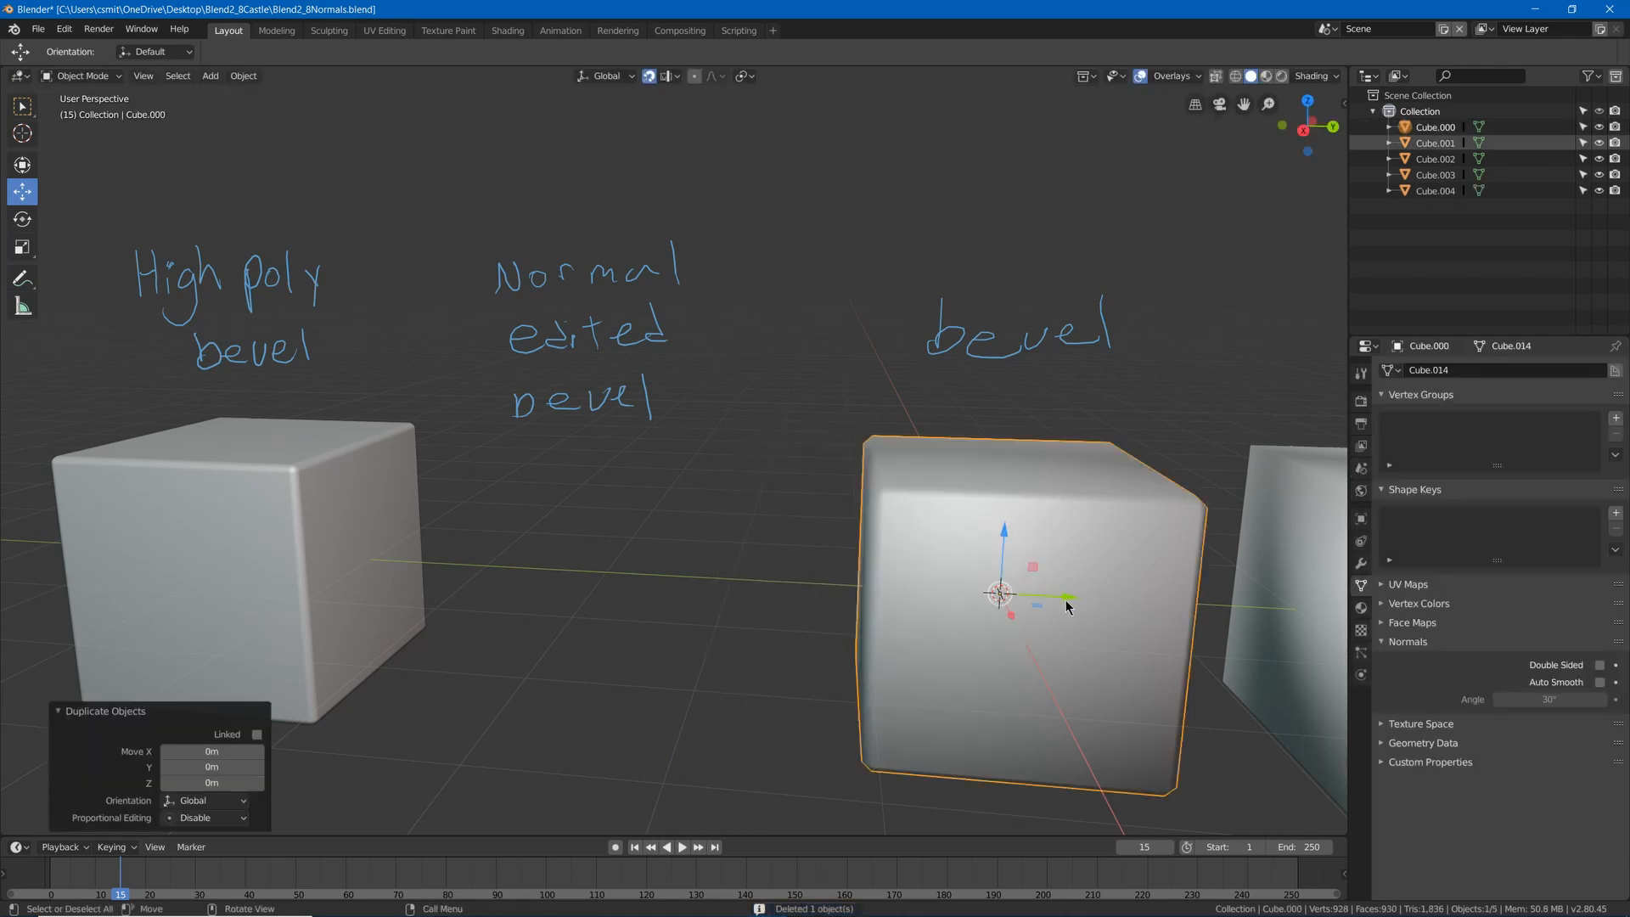
drag(706, 582, 708, 581)
middle_drag(769, 553, 798, 523)
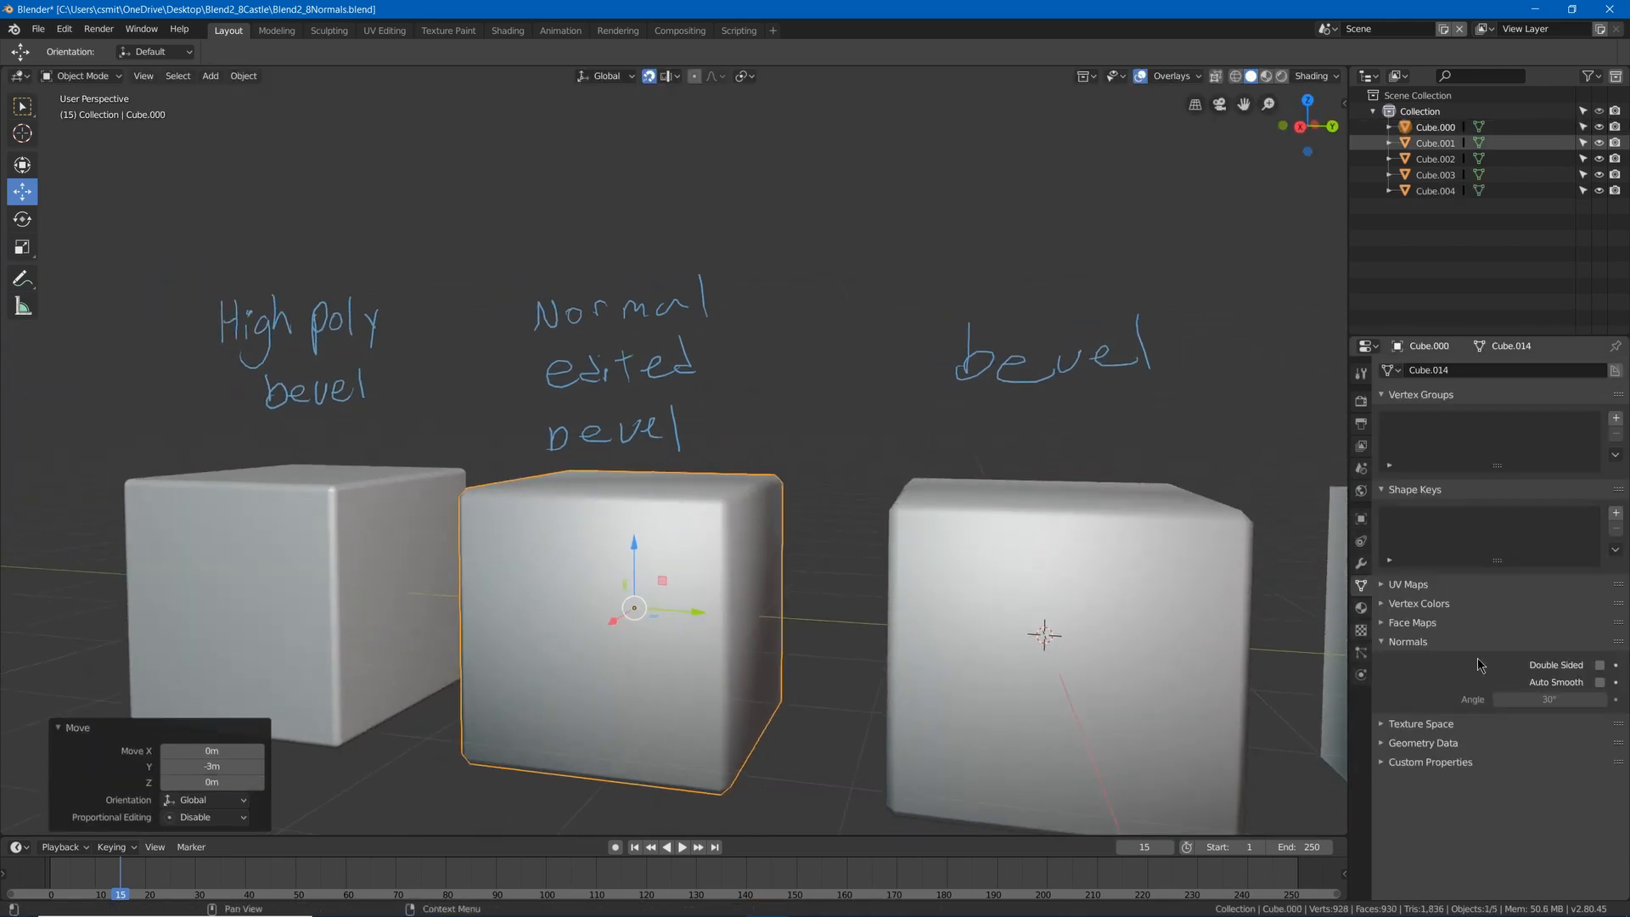
Enable Auto Smooth for the copied cube's normals and set the angle to about 48.8°.
click(1601, 682)
drag(1554, 699, 1581, 699)
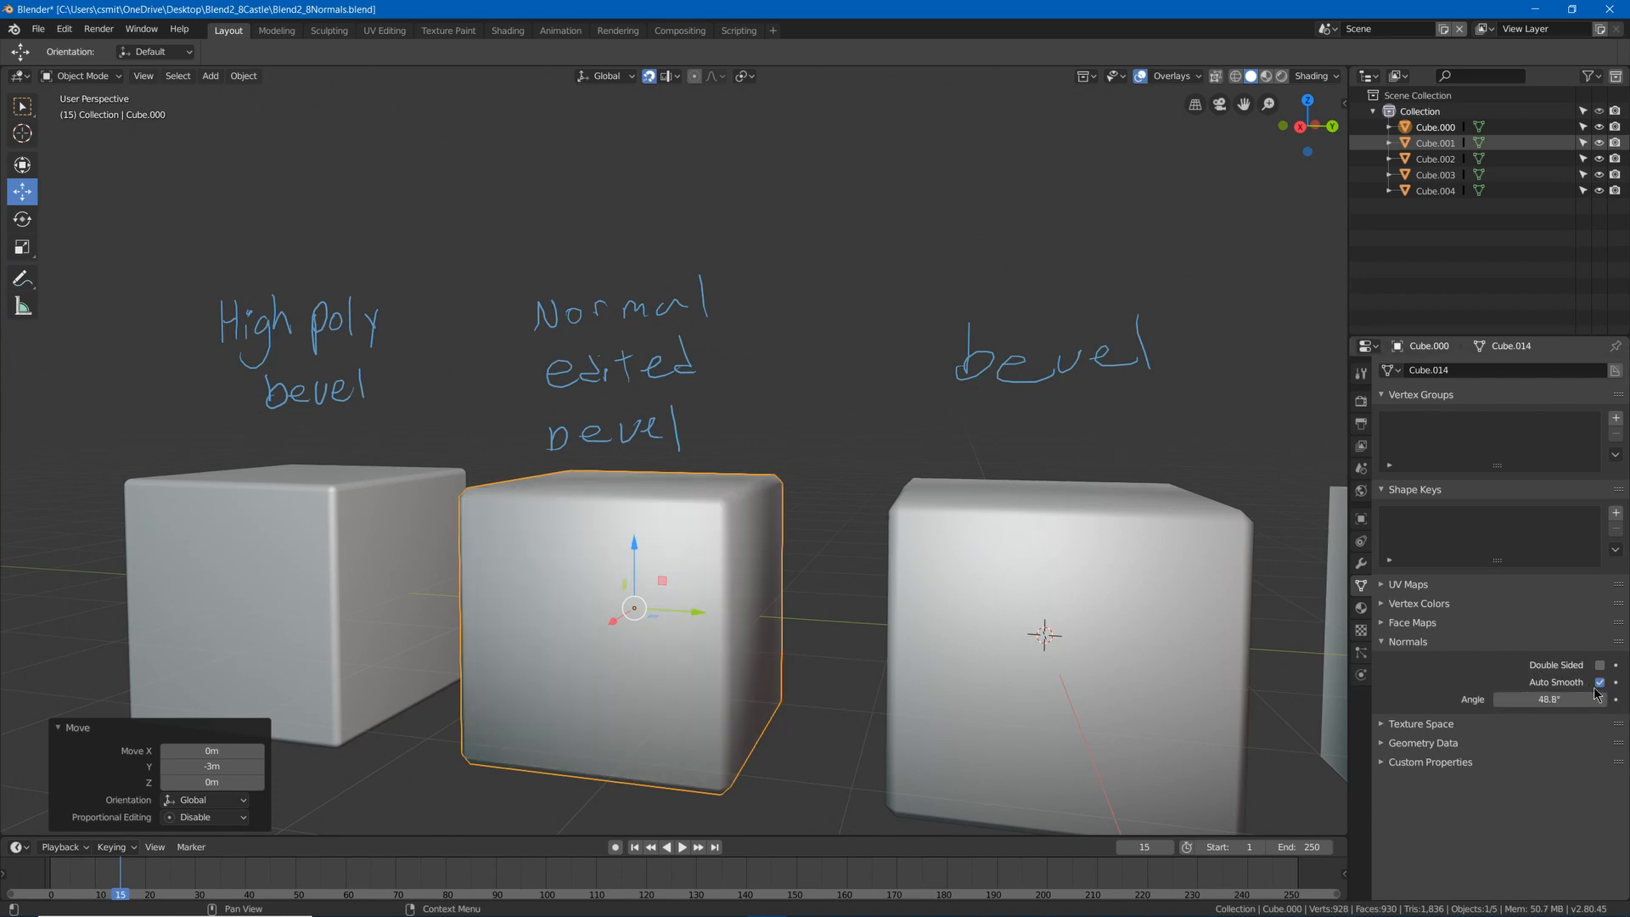
Try a Normal Edit modifier in Radial mode on the copied bevel cube and remove it.
click(1361, 563)
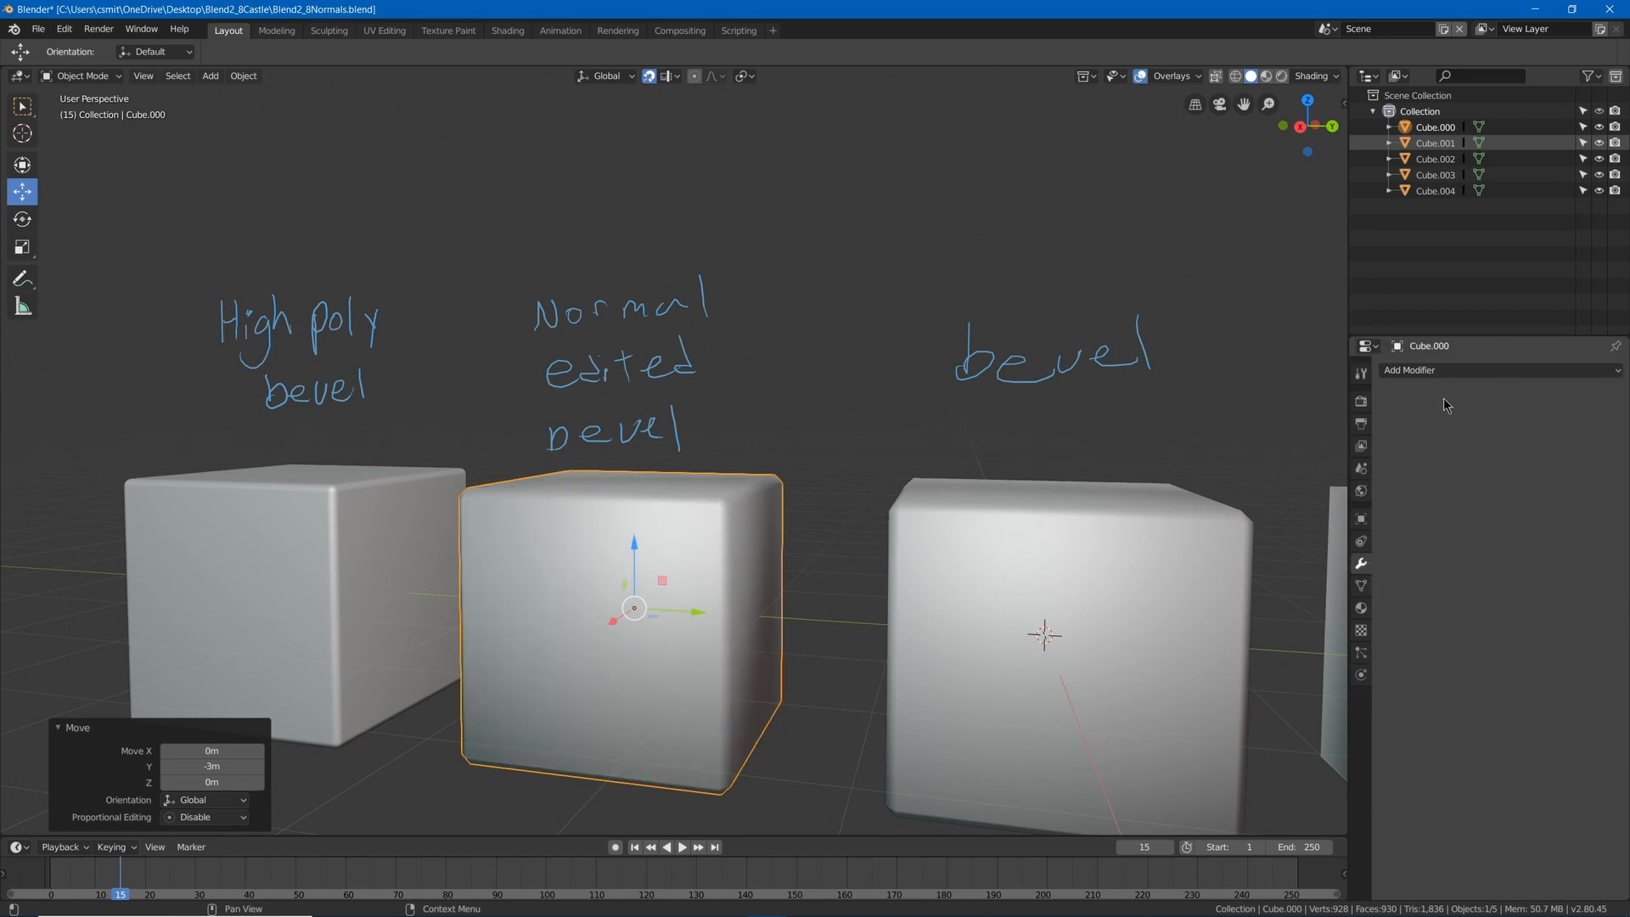
click(1430, 374)
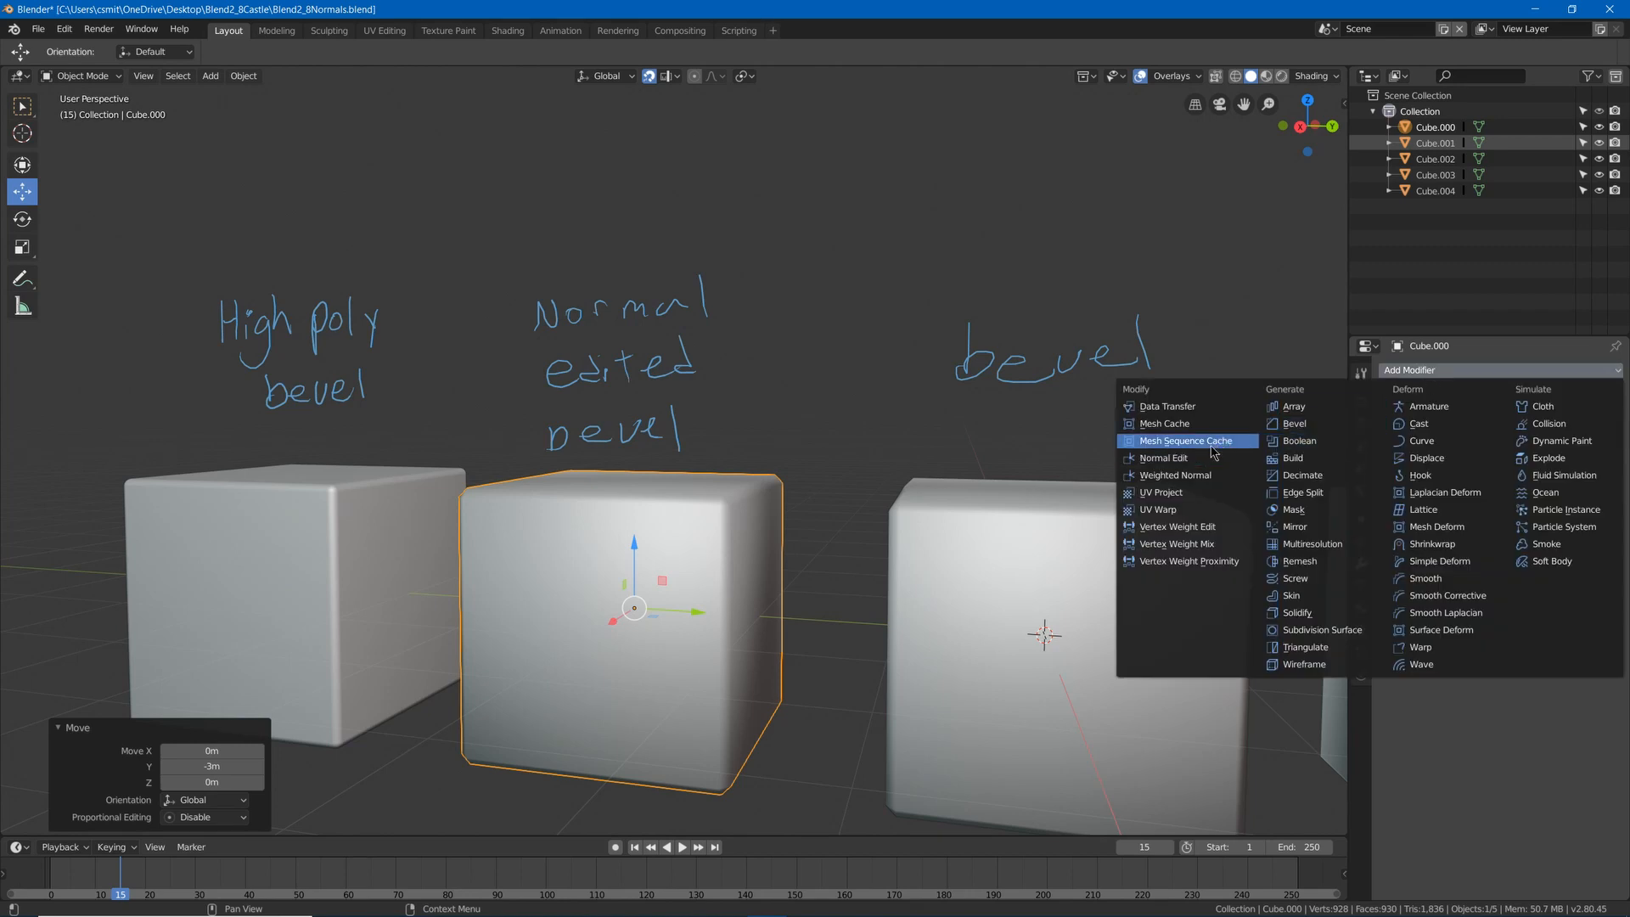
click(1210, 459)
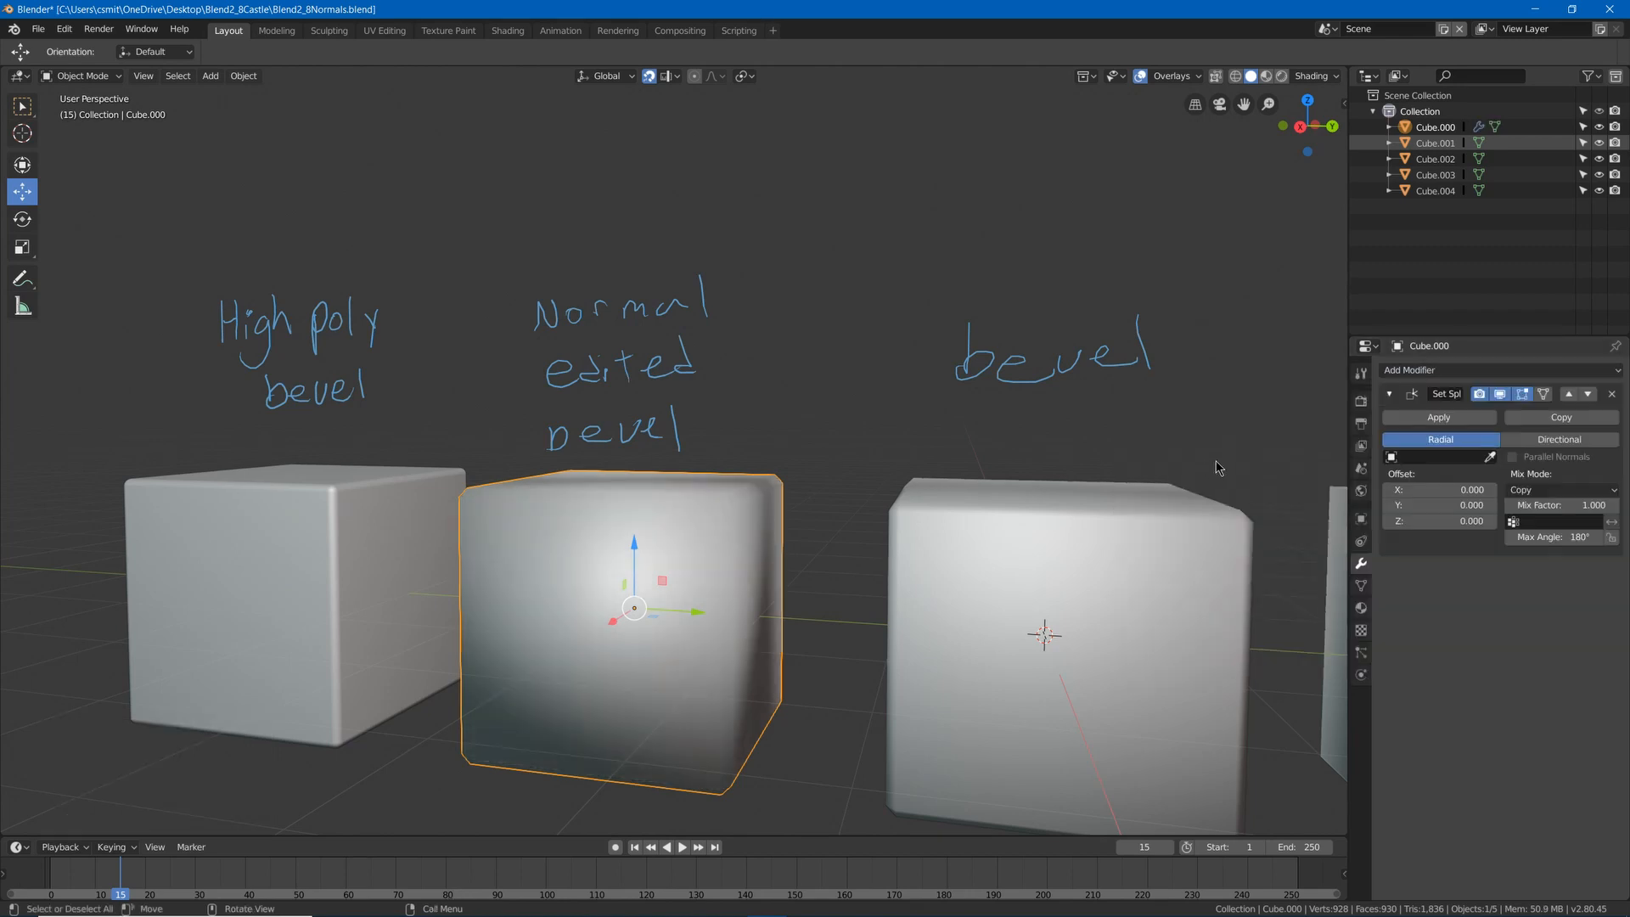
mouse_move(1240, 472)
middle_down()
mouse_move(1209, 476)
mouse_move(1240, 467)
middle_up()
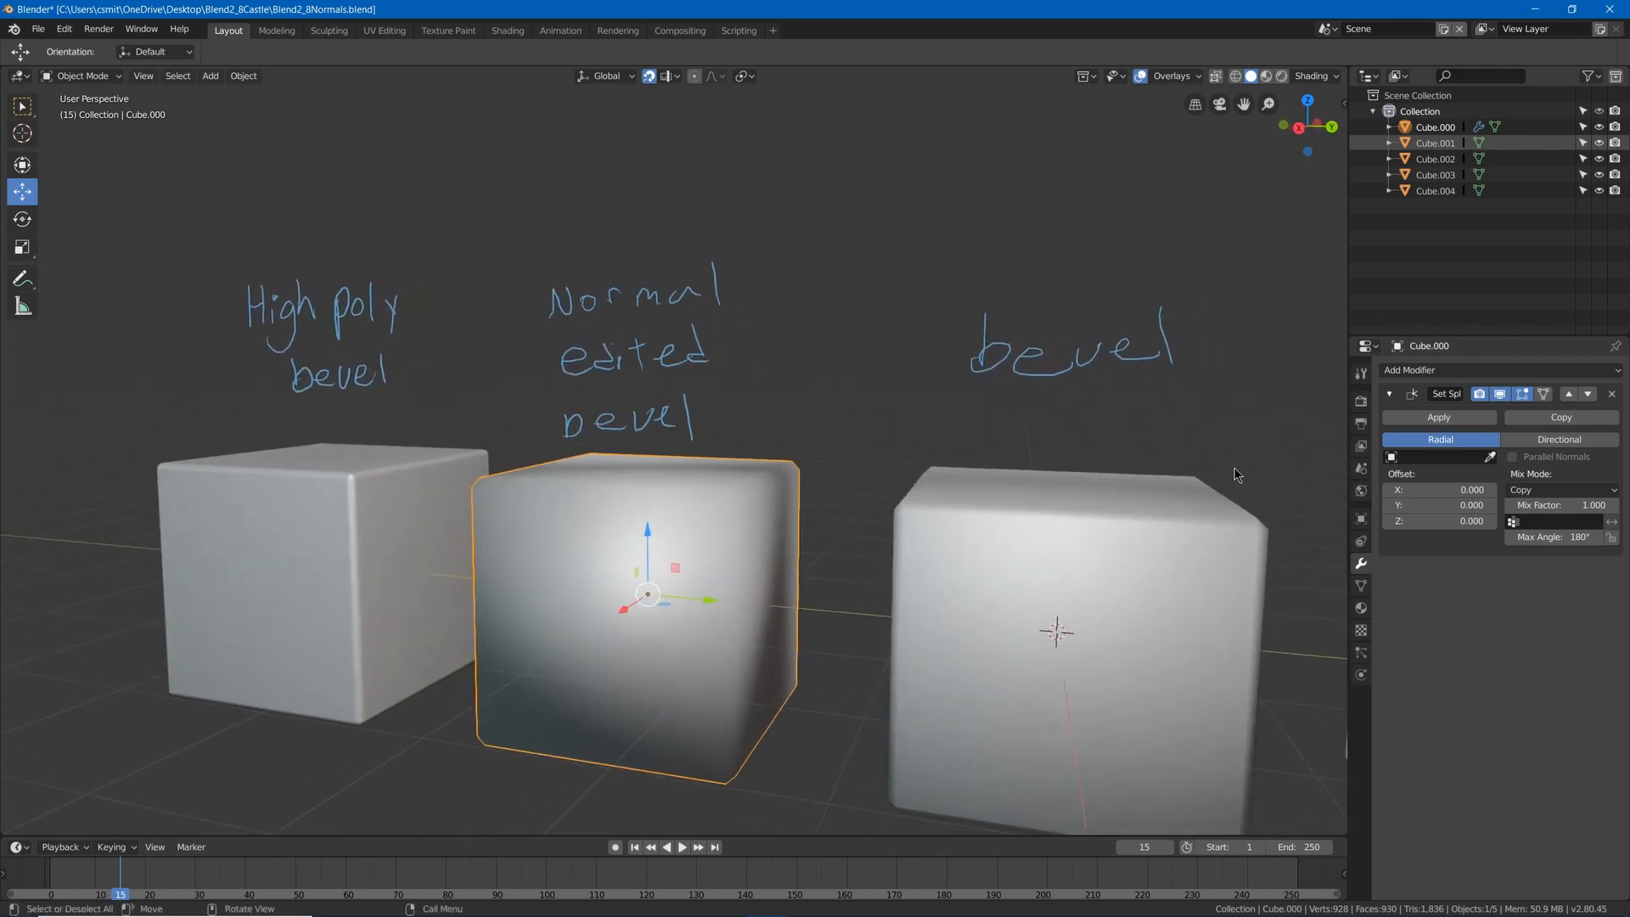
click(1555, 441)
click(1452, 441)
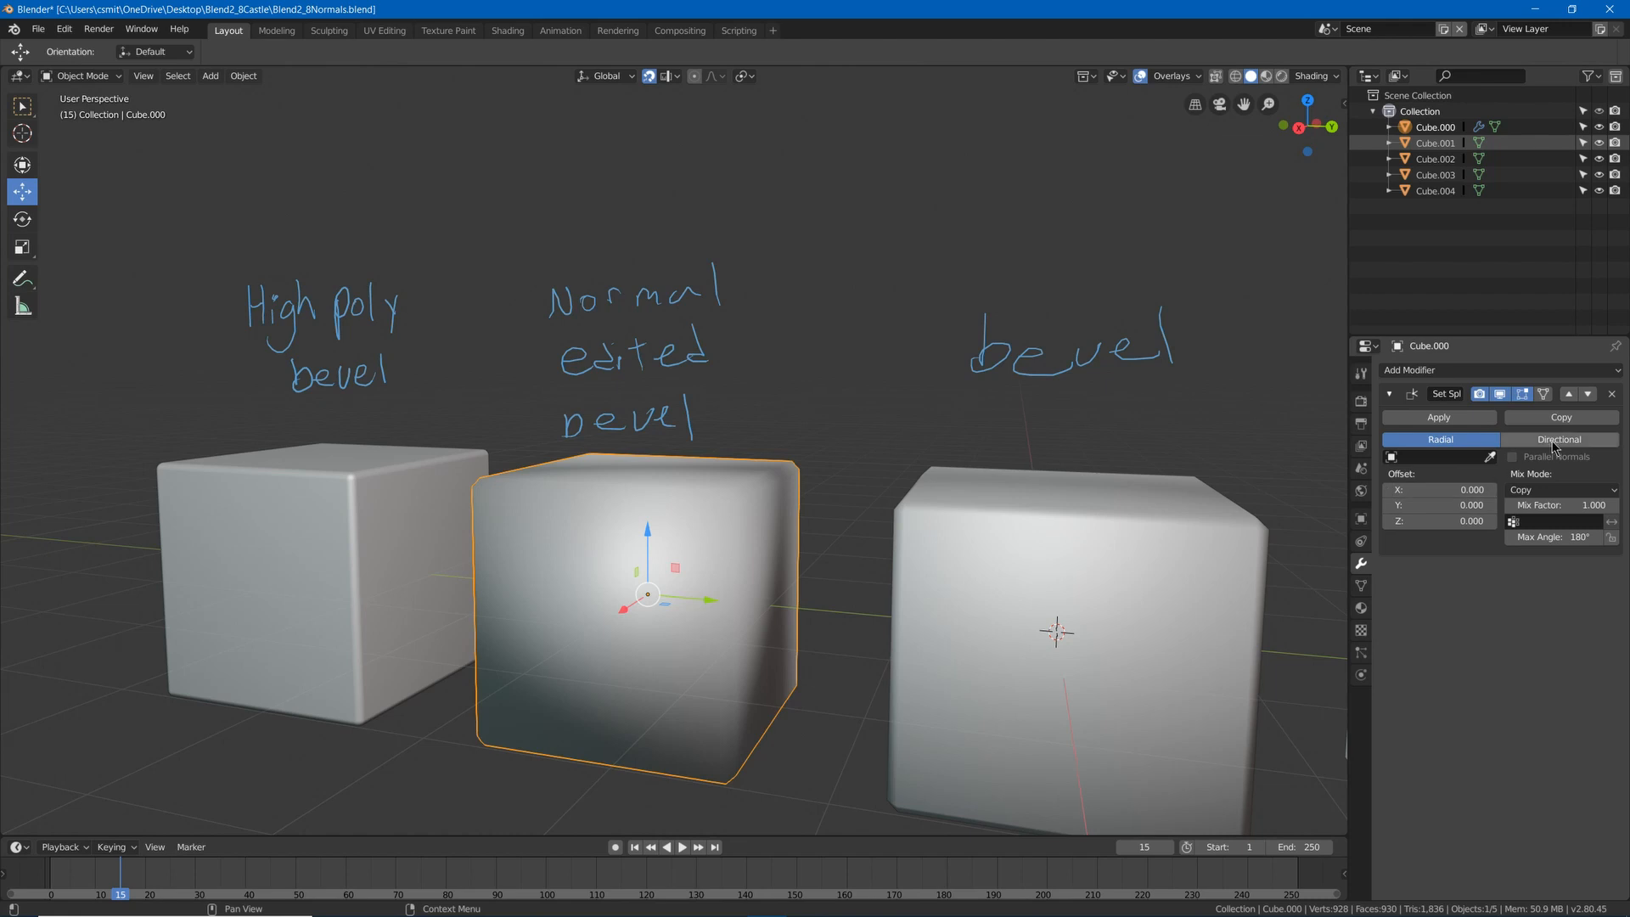
click(1612, 394)
Add a Weighted Normal modifier to the copied bevel cube and set its Weight to 100.
click(1553, 371)
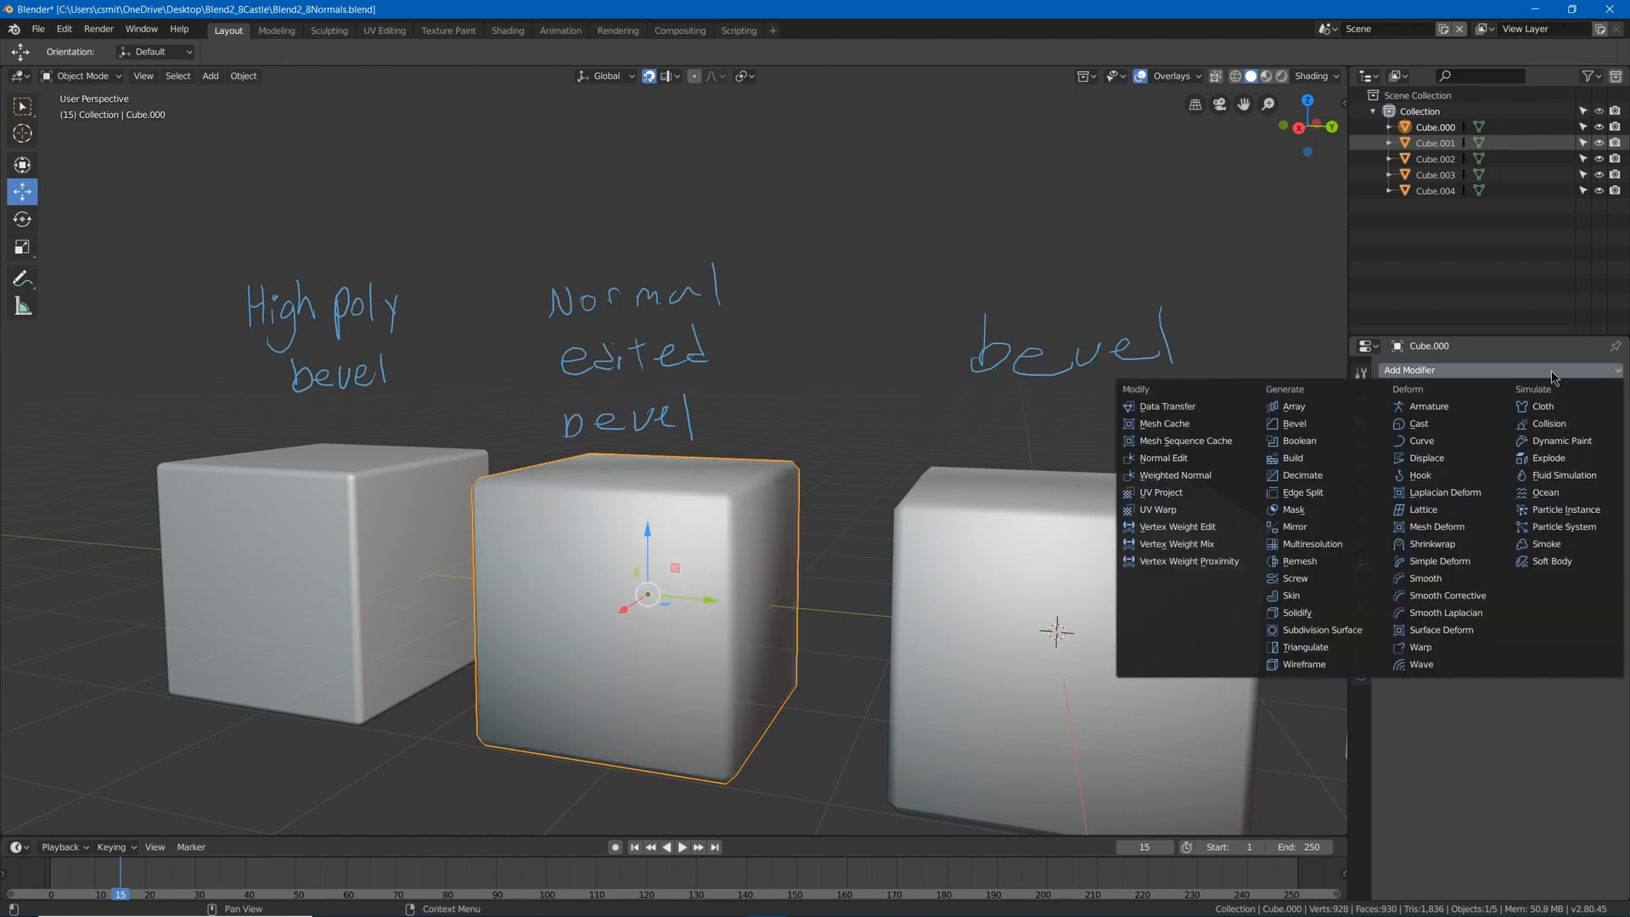
click(1180, 476)
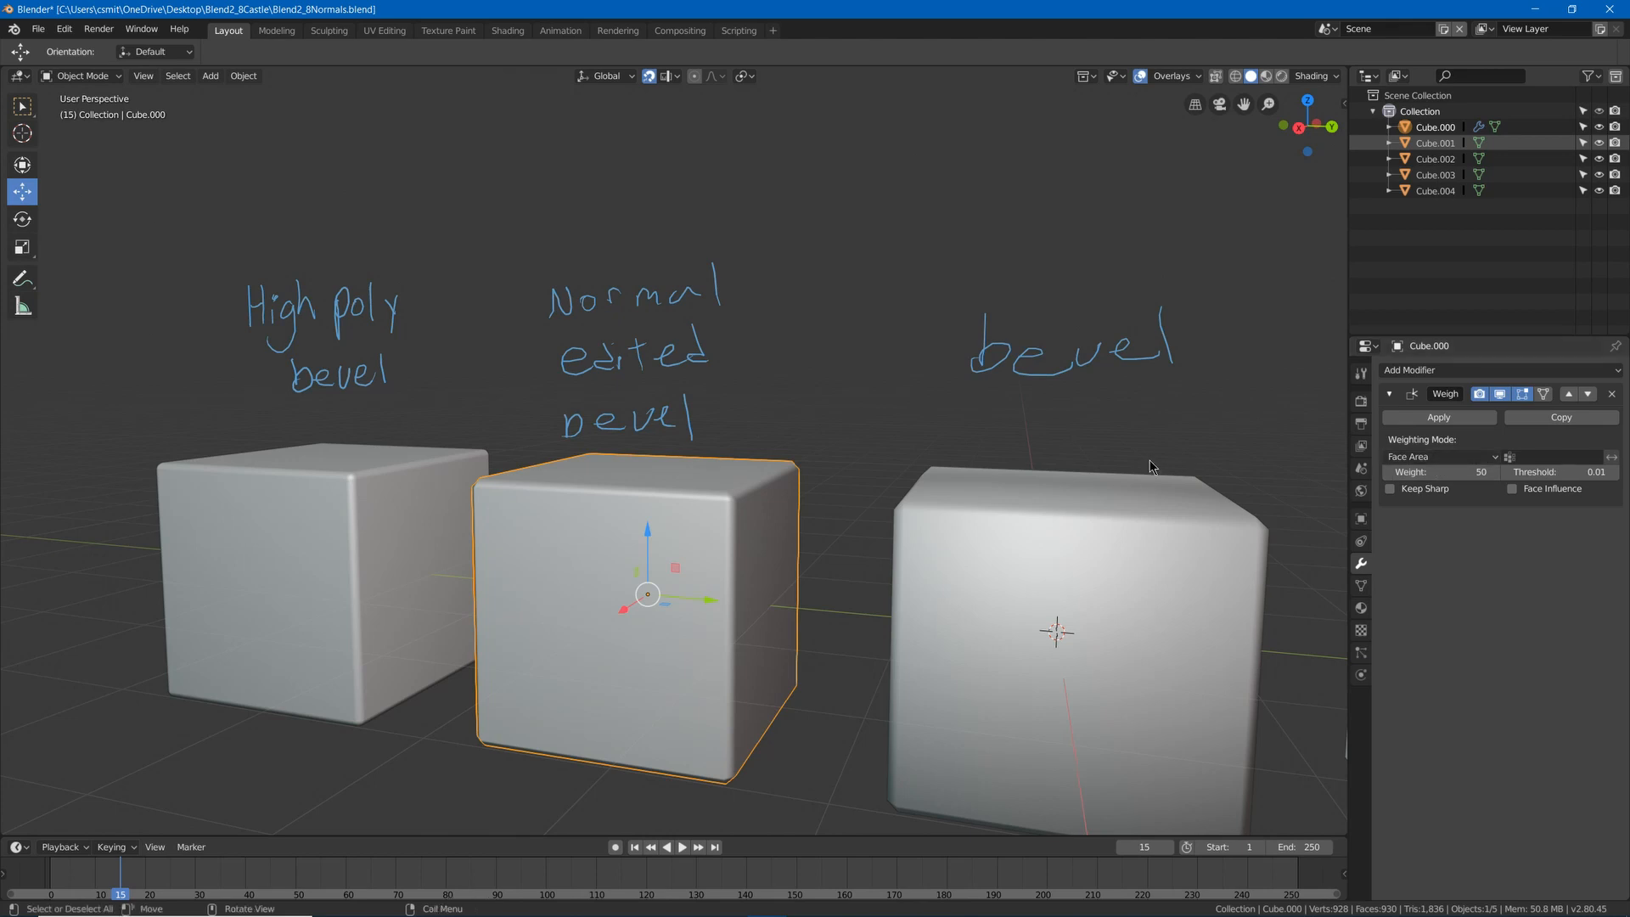
click(1433, 473)
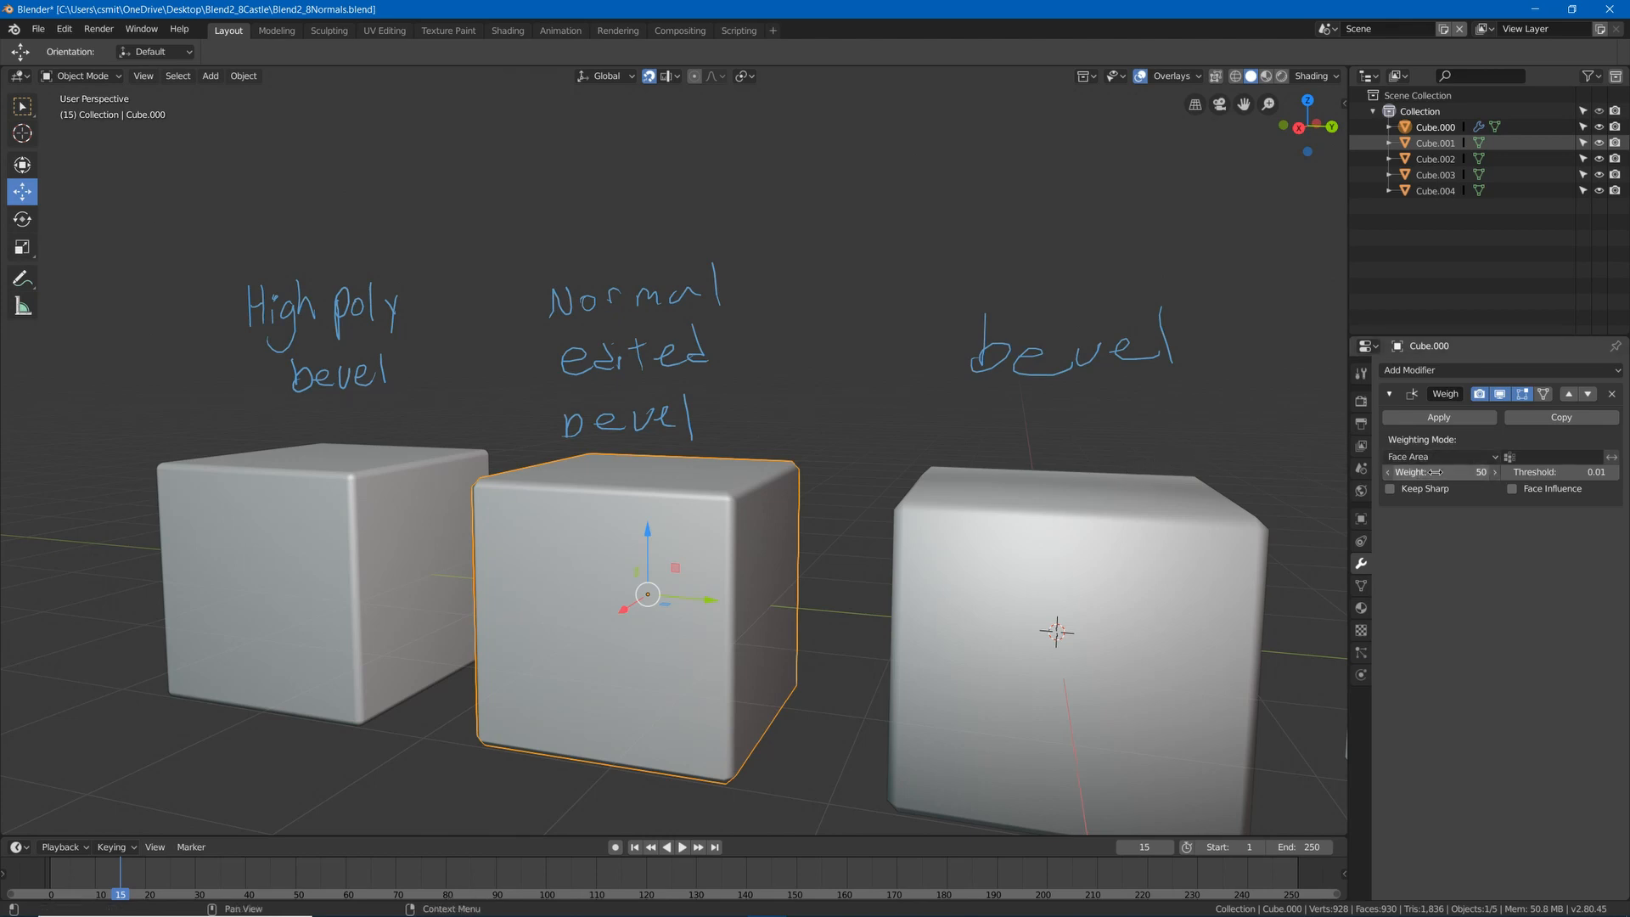
text(1)
key(Return)
drag(1411, 468, 1522, 472)
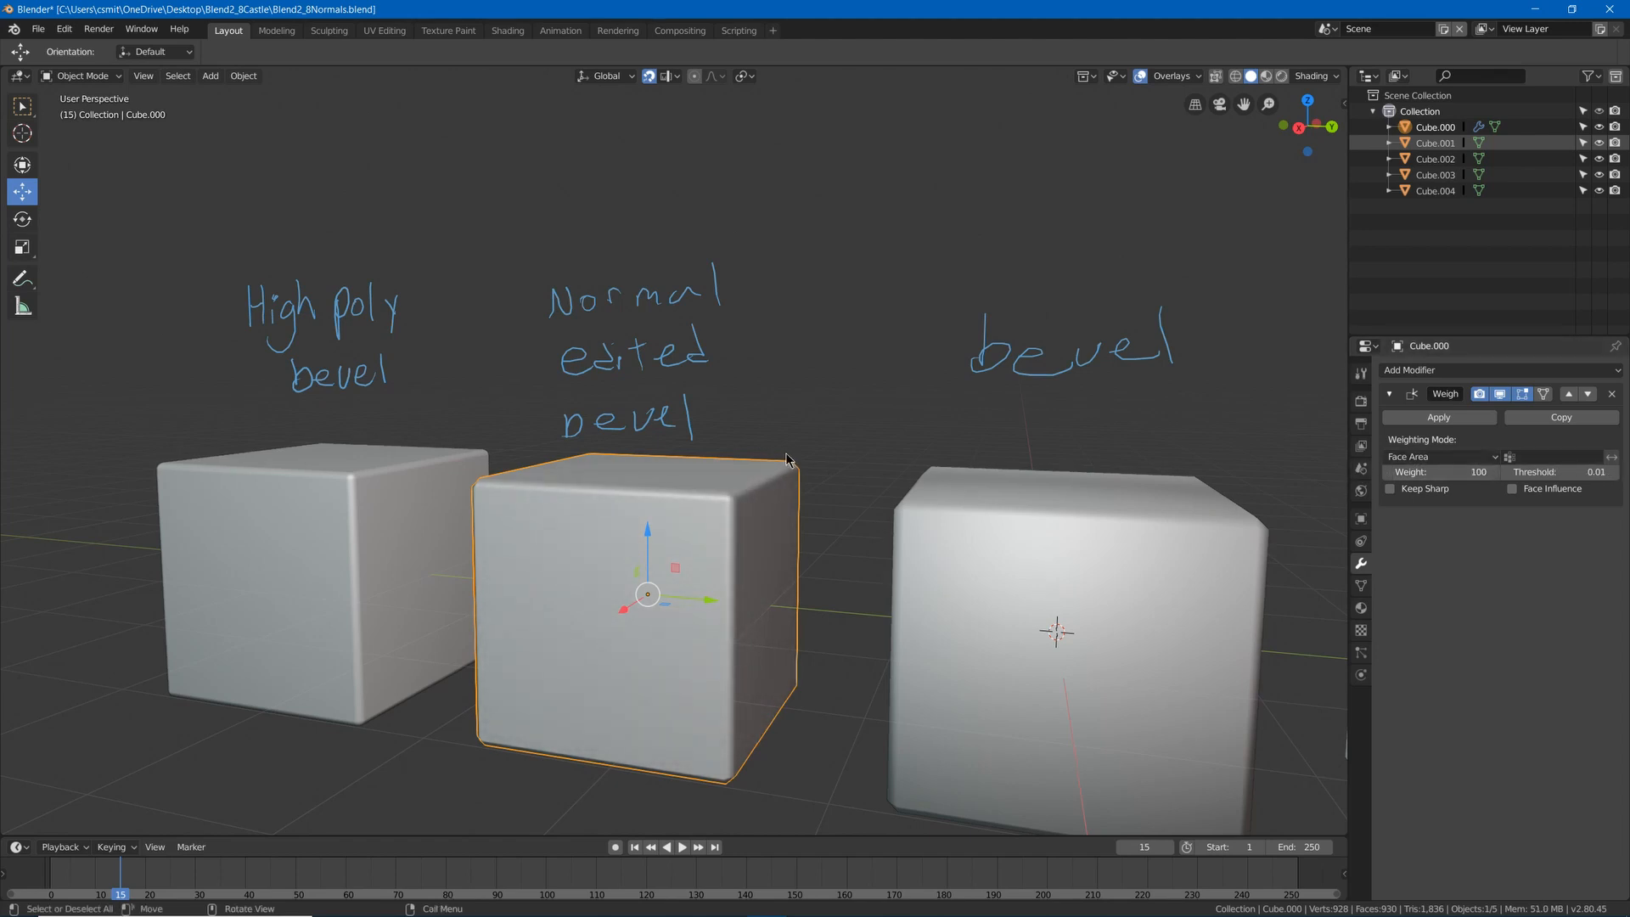
Look at the copied cube's mesh in Edit Mode and return to Object Mode.
key(Tab)
middle_drag(786, 466, 799, 466)
key(Tab)
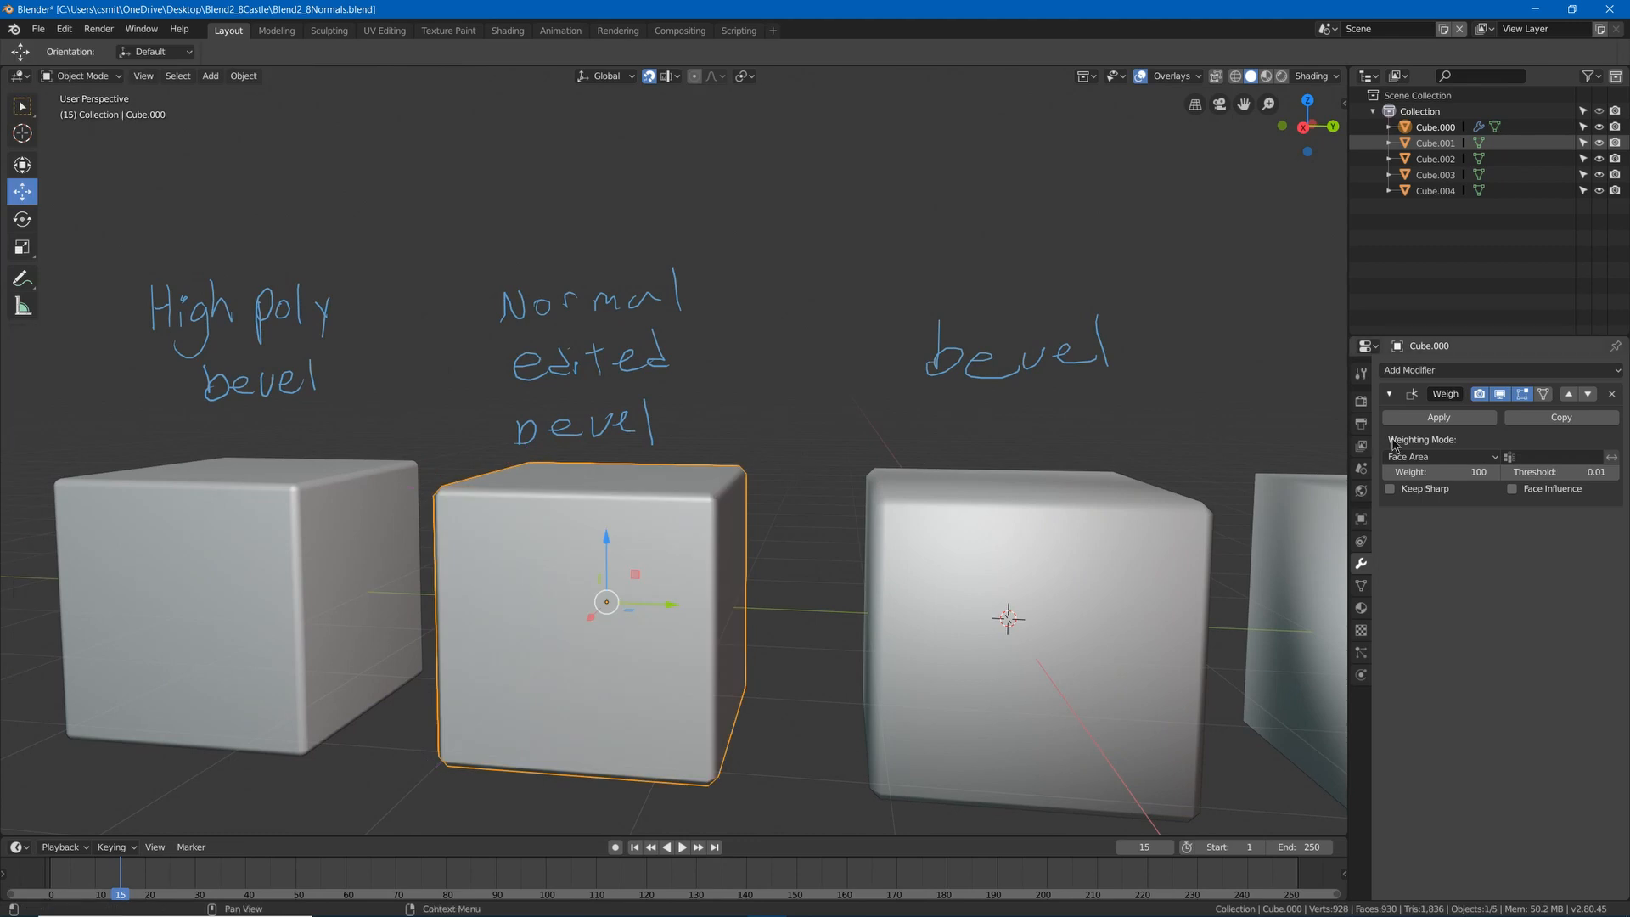
Apply the Weighted Normal modifier to the copied cube and inspect its resulting normals in Edit Mode.
click(1438, 417)
key(Tab)
middle_drag(769, 402, 707, 415)
drag(0, 0, 0, 0)
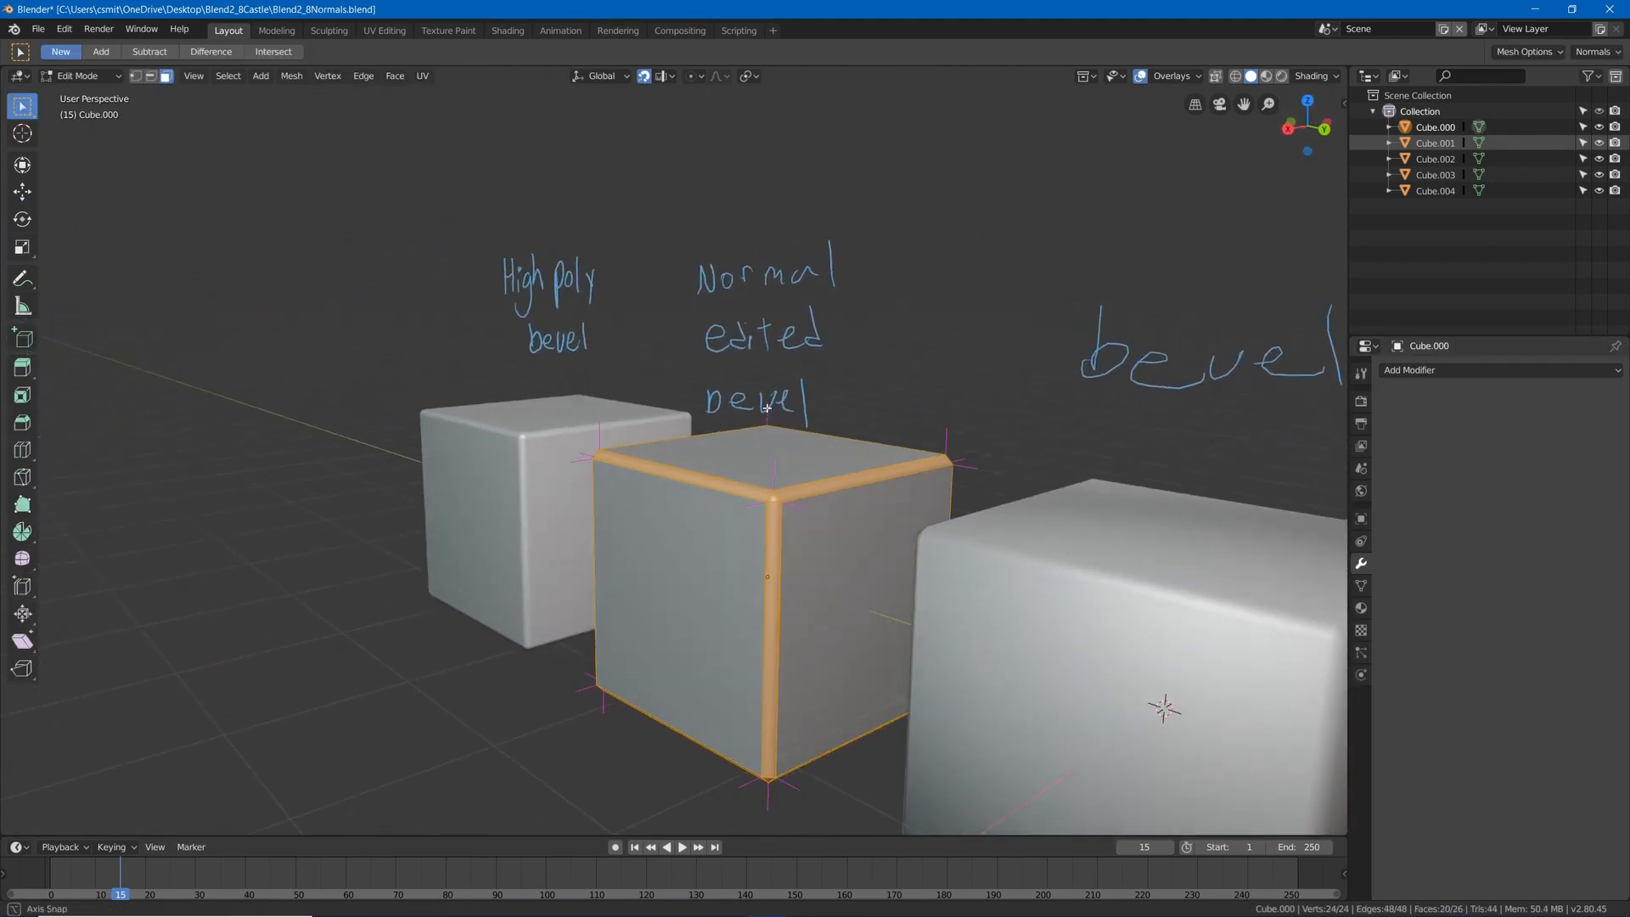
scroll(820, 409, down, 1)
Undo applying the Weighted Normal modifier so it remains editable on the copied cube.
key(ctrl+z)
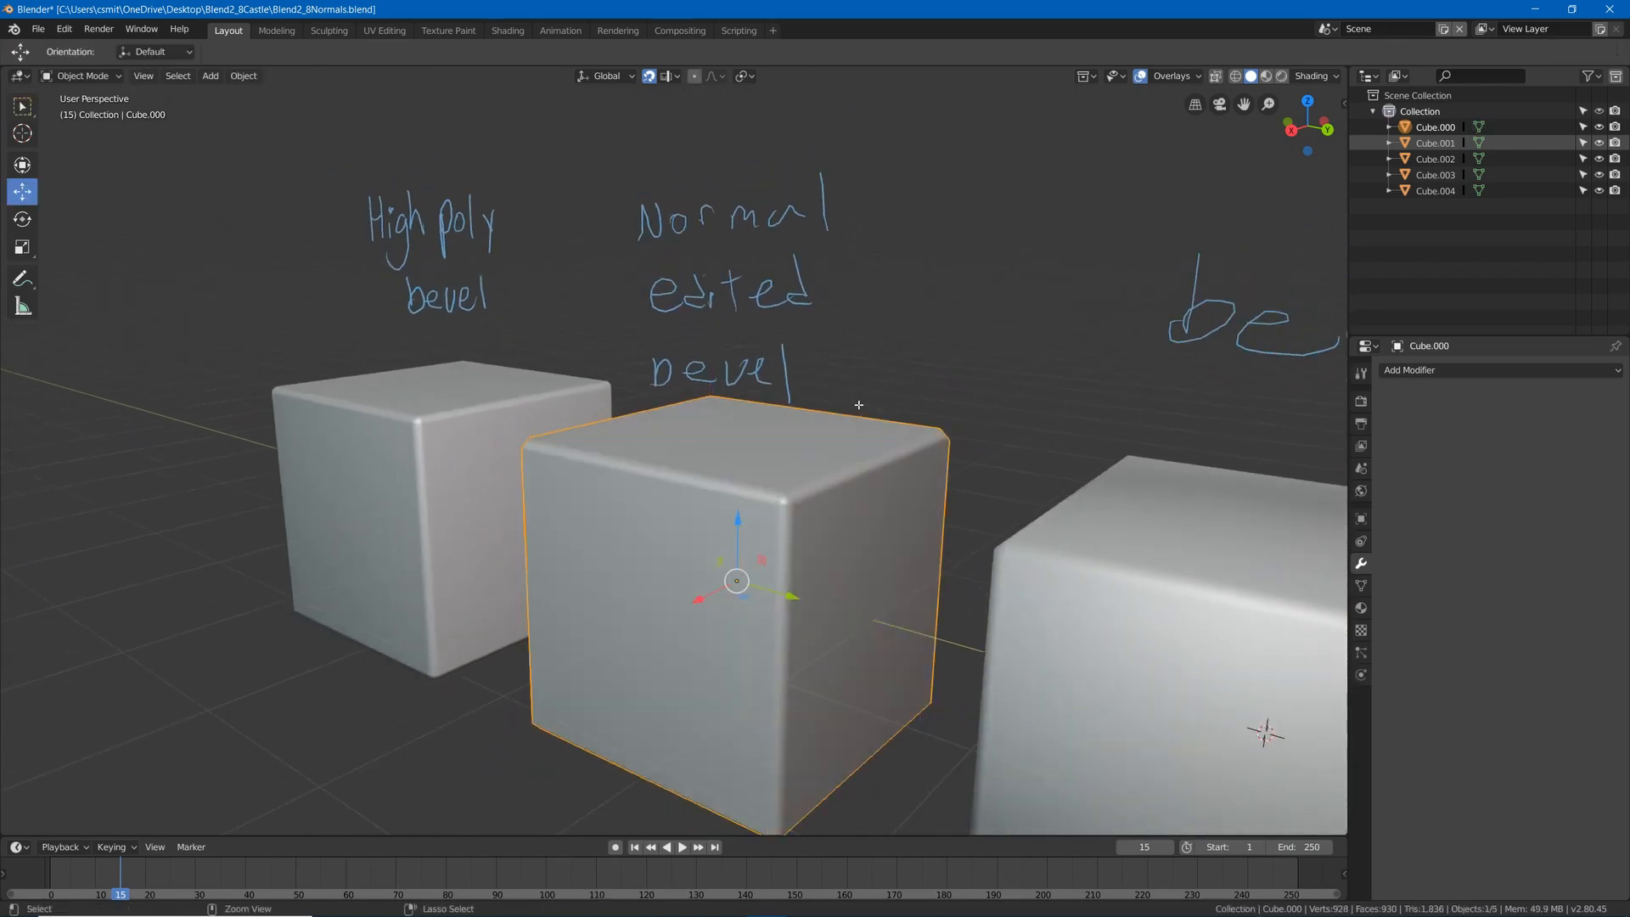
key(ctrl+z)
middle_drag(859, 404, 1101, 439)
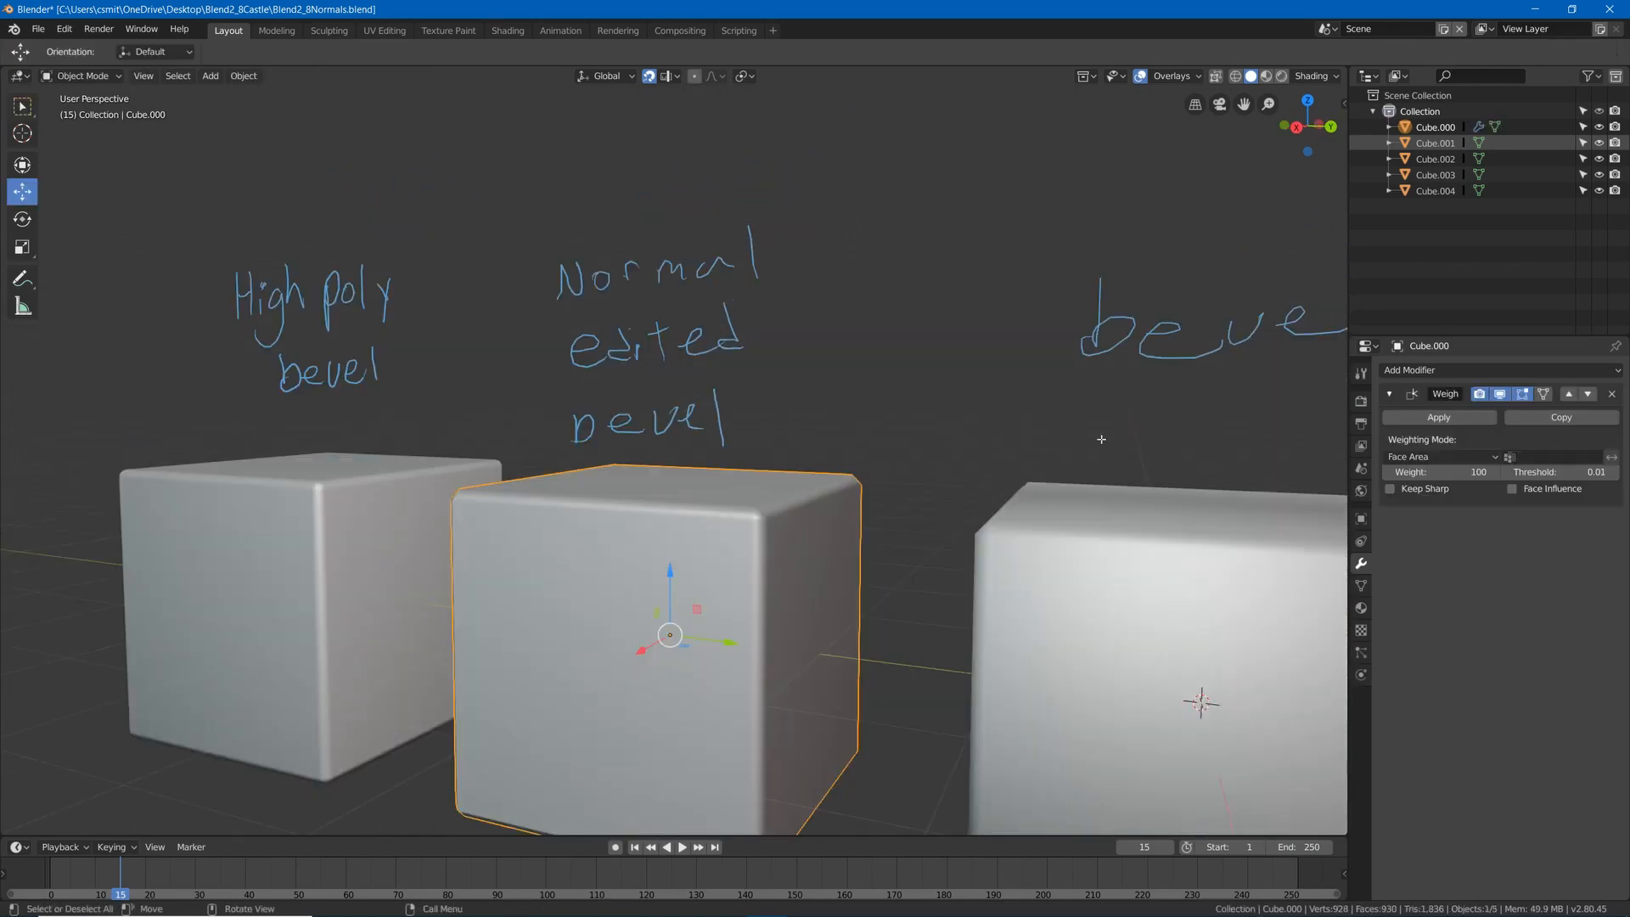